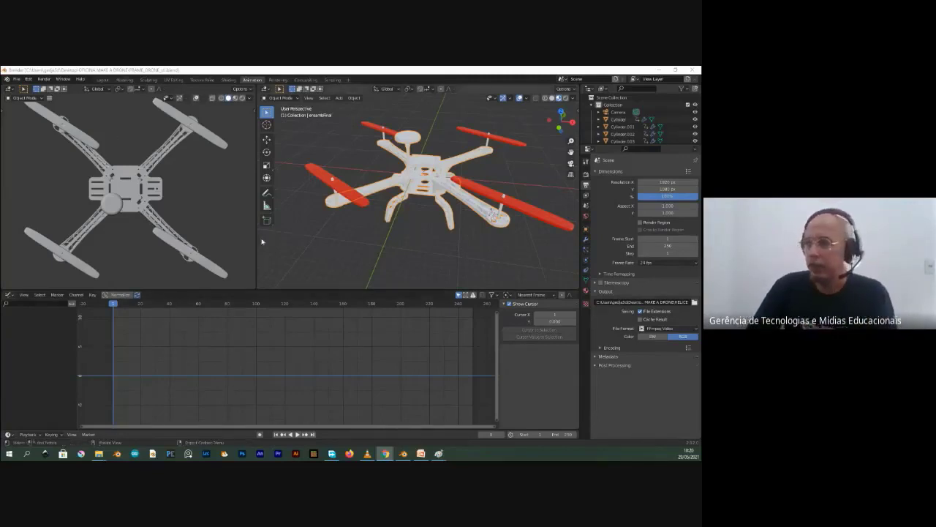
- Widen the perspective 3D viewport slightly and frame the whole drone from above in the neighbouring viewport
drag(257, 274, 241, 267)
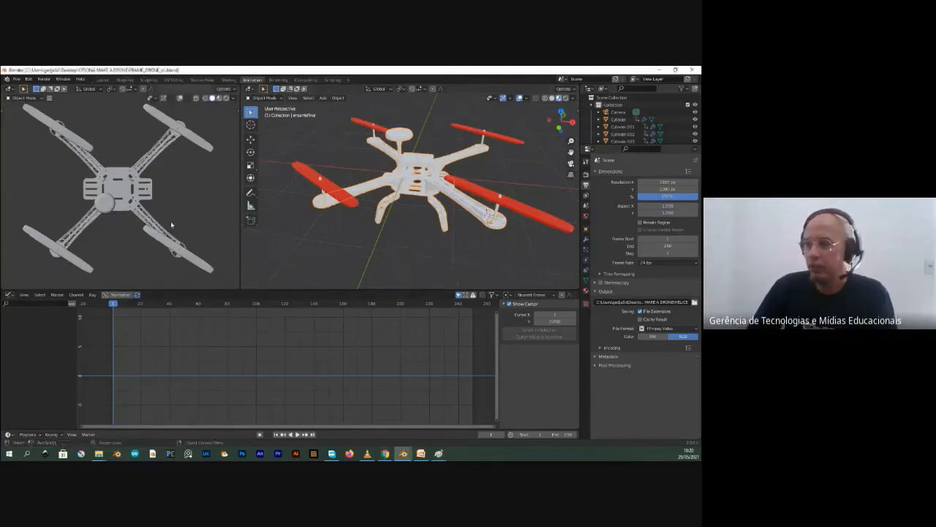
scroll(170, 223, down, 3)
scroll(170, 223, up, 3)
middle_drag(171, 201, 167, 202)
key(KP_7)
- Isolate the drone's nearest red propeller in local view and inspect its blade and shaft
middle_drag(443, 241, 424, 176)
click(512, 244)
key(KP_Divide)
scroll(424, 176, down, 3)
scroll(405, 206, up, 2)
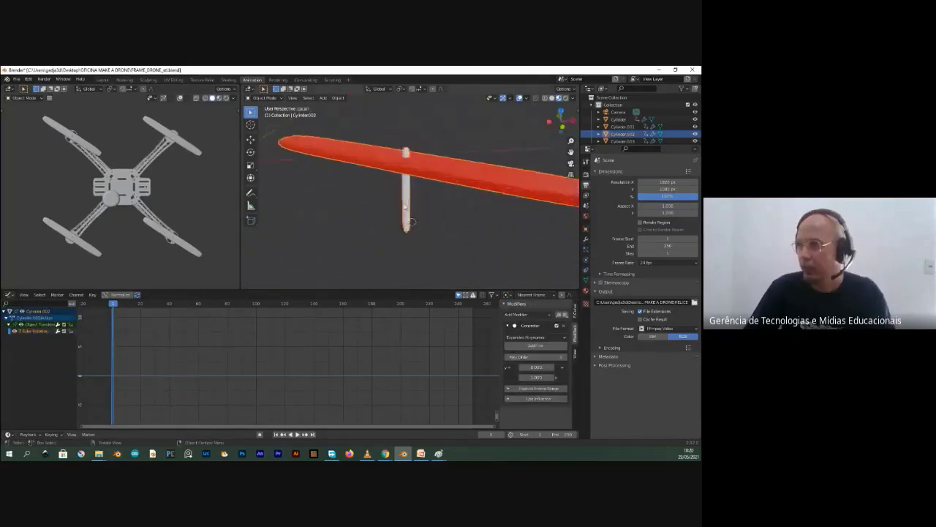
scroll(405, 207, up, 2)
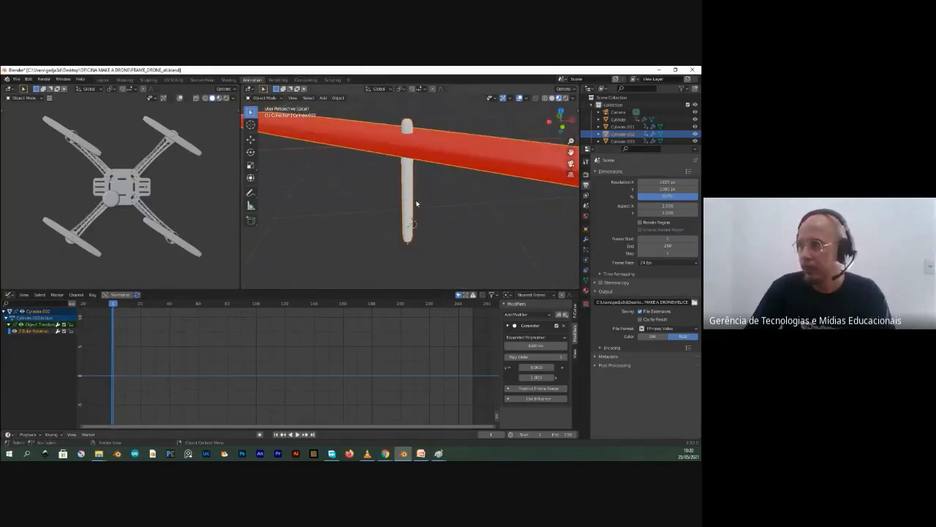
scroll(412, 202, down, 2)
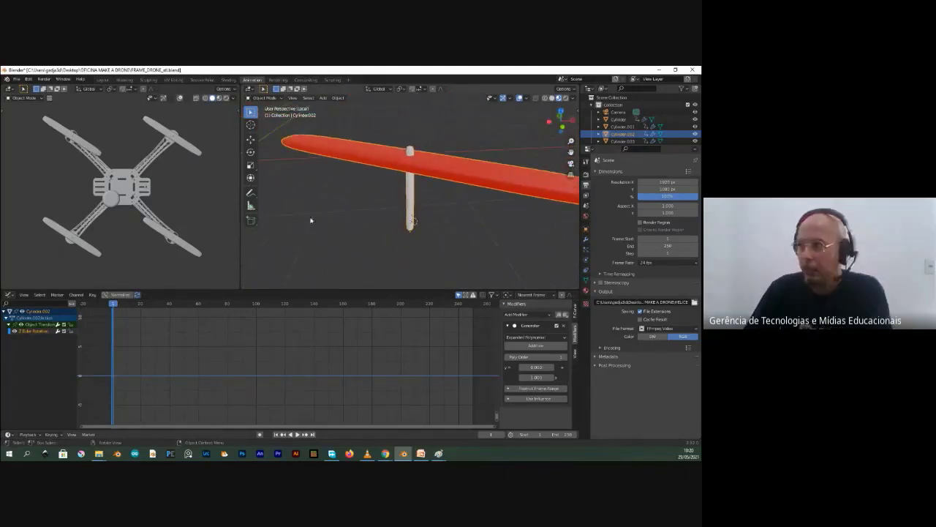
- Examine the isolated propeller in right and top orthographic views and display its mesh in Edit Mode
click(433, 202)
key(KP_3)
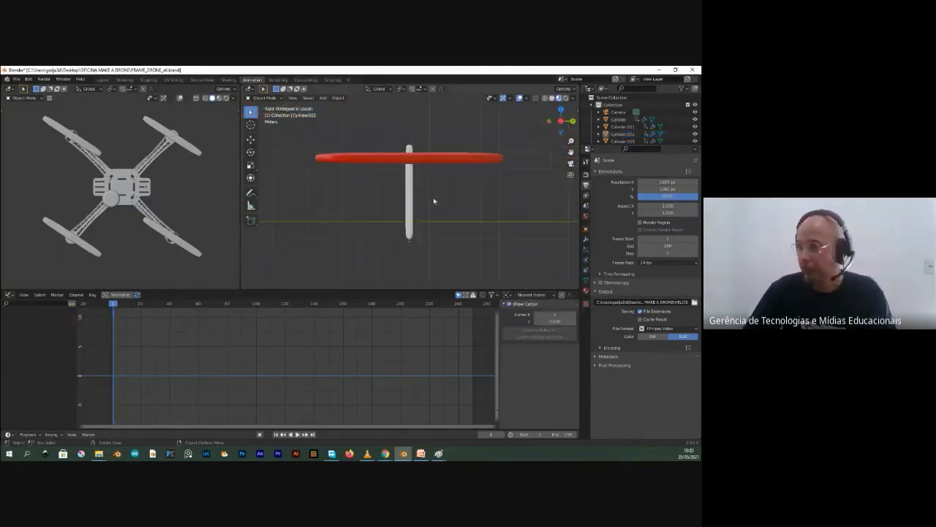
click(411, 203)
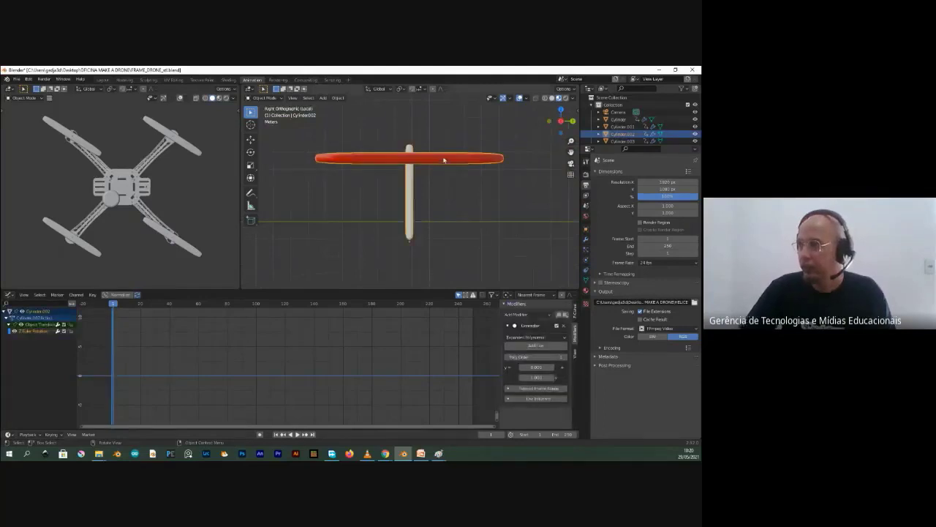
key(KP_7)
scroll(415, 205, down, 2)
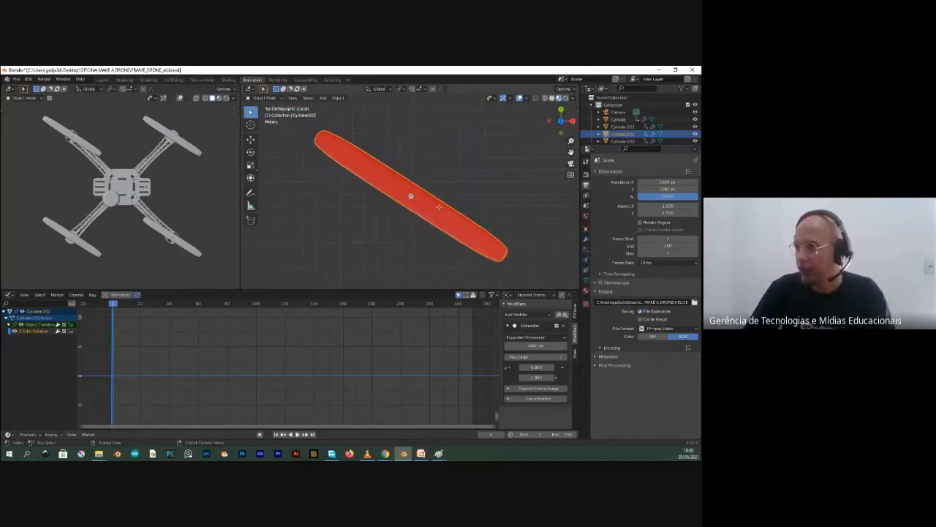
key(Tab)
middle_drag(439, 207, 466, 198)
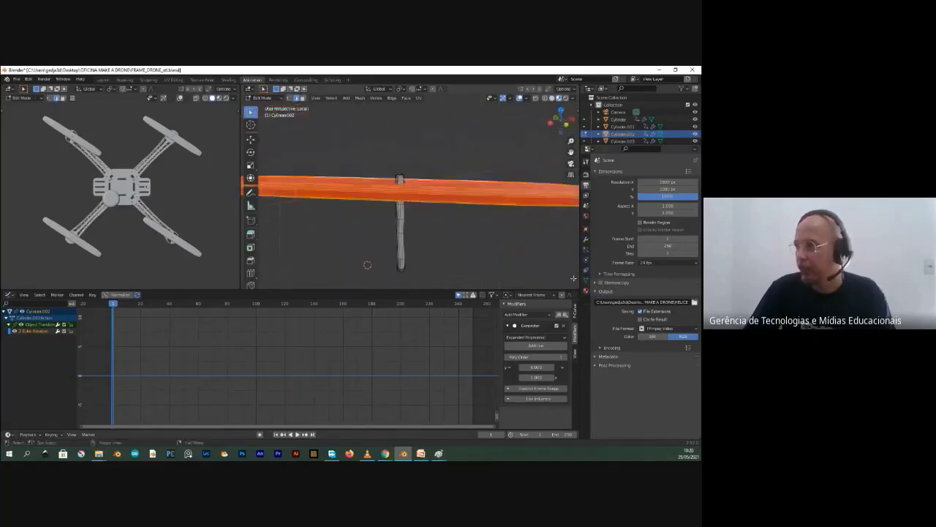
- Try the Simple type on the propeller's Subdivision modifier, restore Catmull-Clark and return to Object Mode
click(586, 240)
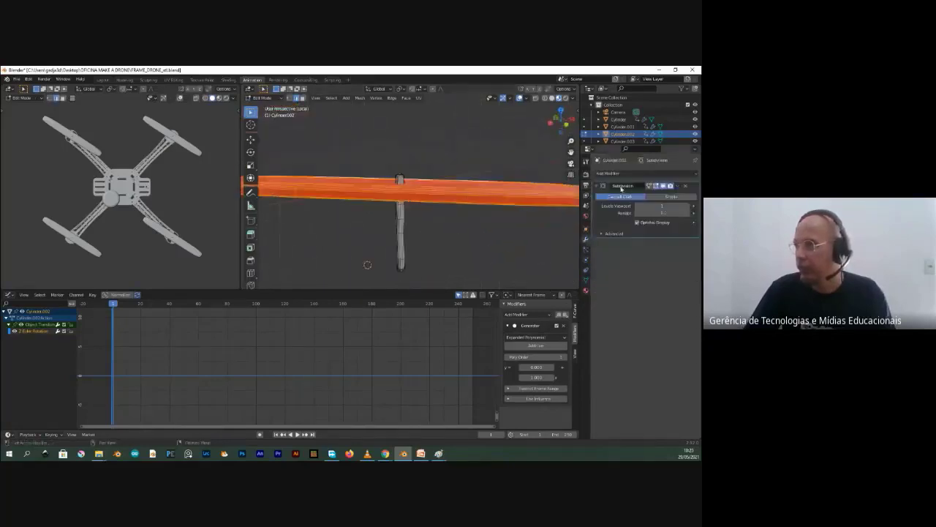
middle_drag(476, 176, 404, 175)
click(657, 198)
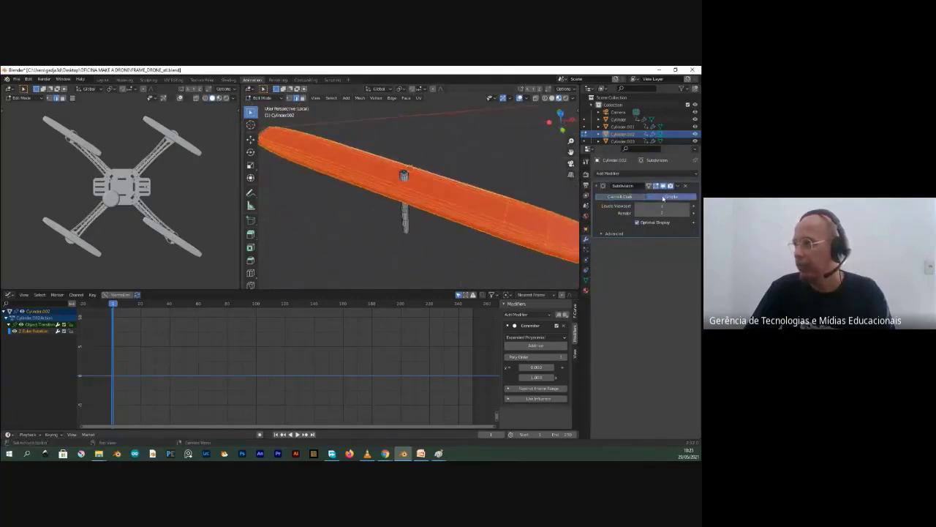
click(622, 198)
key(Tab)
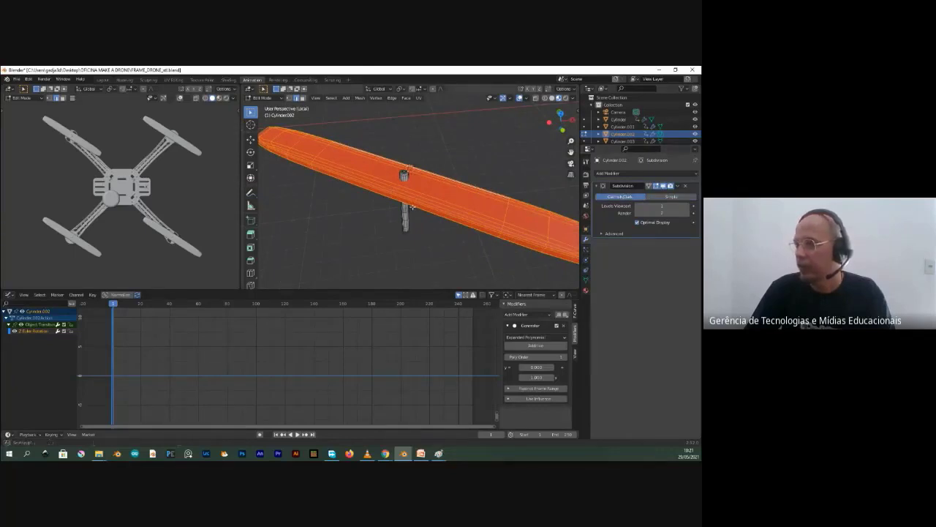
- Compare the propeller's smoothed surface around the hub in Object Mode with its mesh in Edit Mode
middle_drag(417, 198, 421, 199)
scroll(421, 199, up, 6)
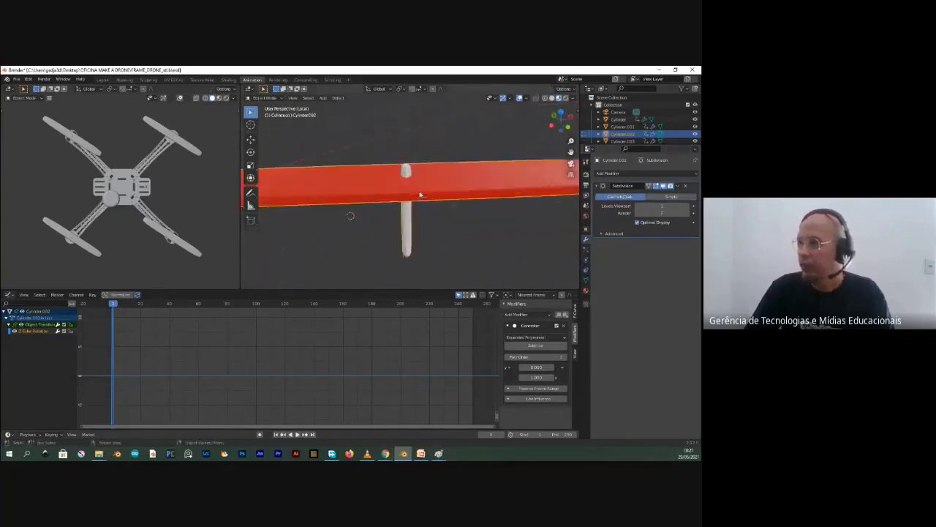
key(Tab)
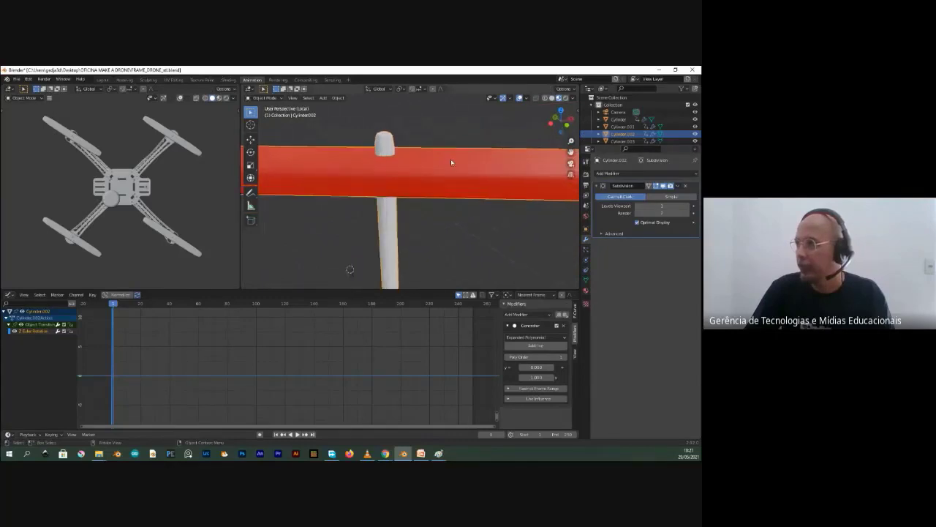
middle_drag(451, 159, 426, 226)
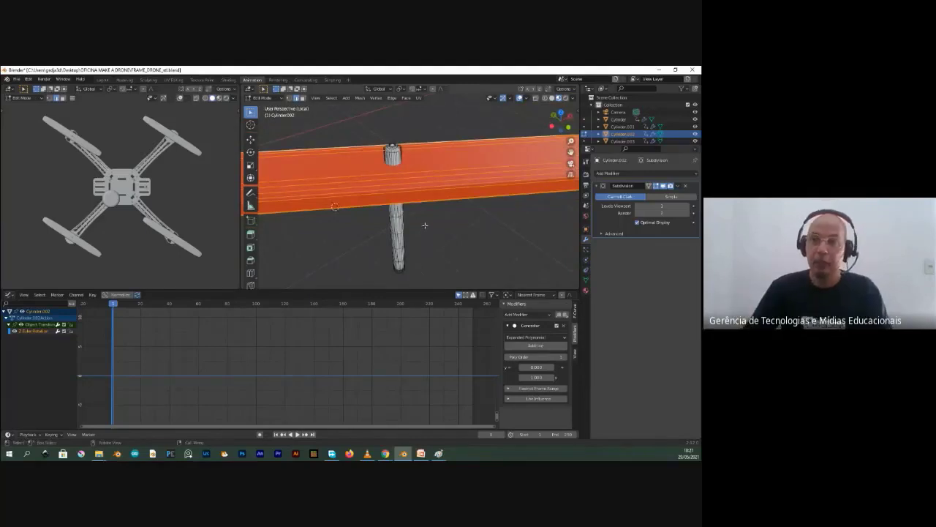
scroll(436, 199, down, 2)
key(Tab)
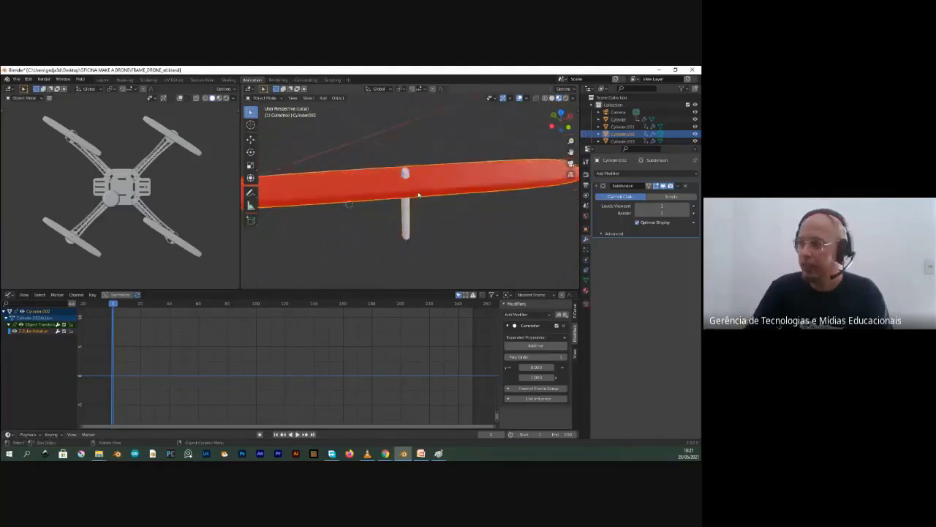
scroll(401, 199, down, 1)
middle_drag(400, 199, 417, 188)
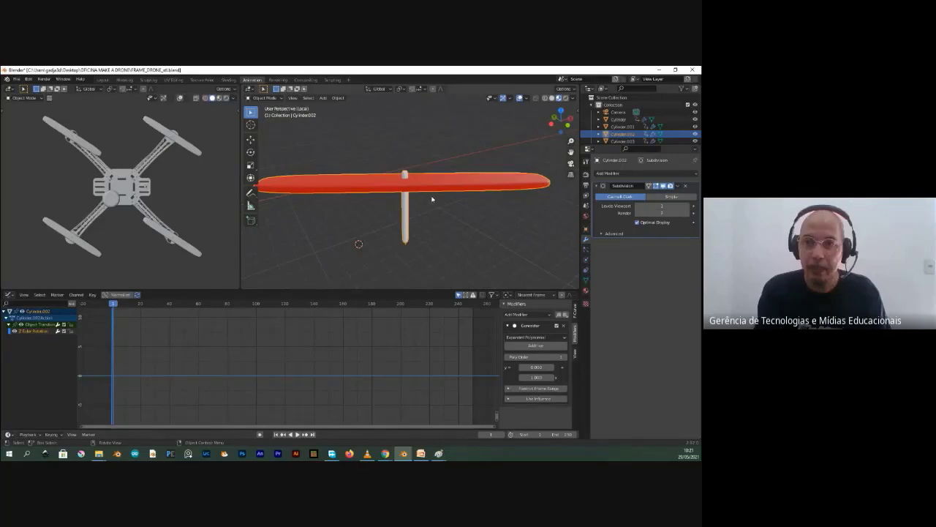
key(F3)
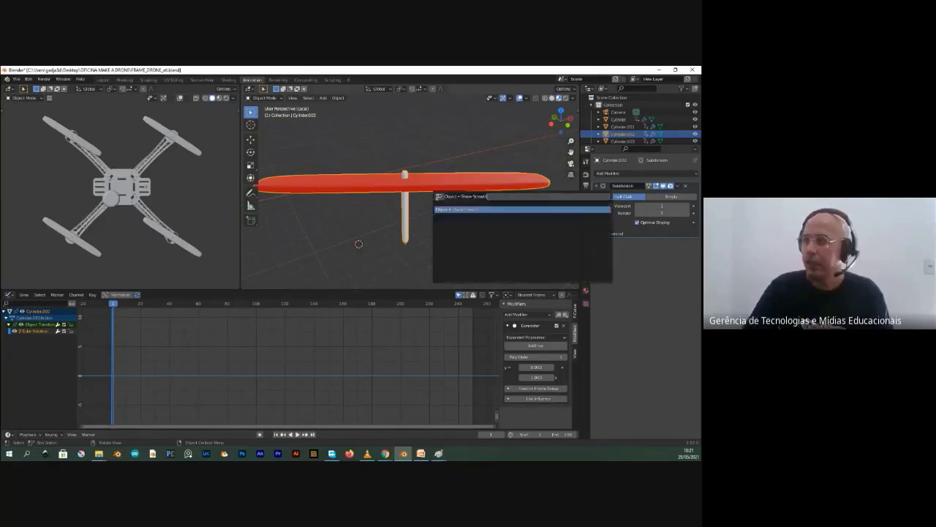
key(BackSpace)
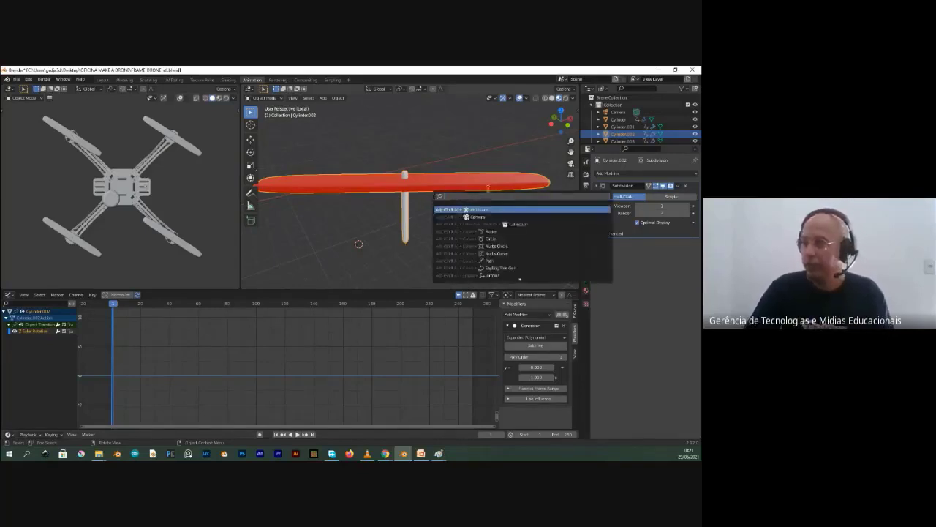
click(353, 143)
key(F3)
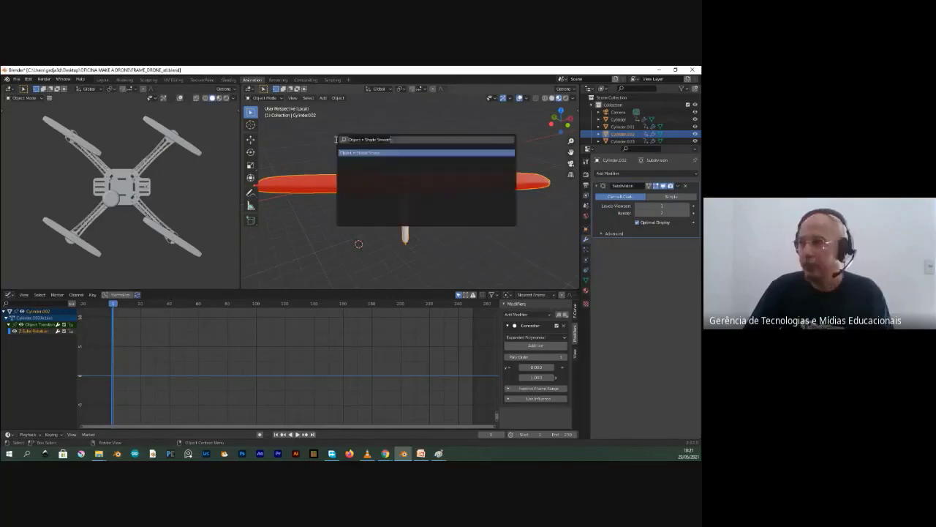
key(F3)
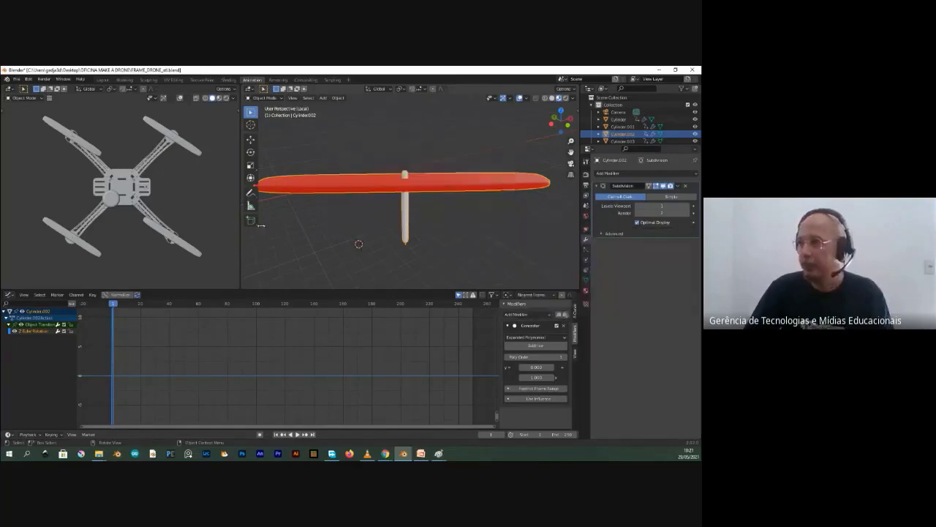
- Find the Shade Smooth operation by searching for "shade smooth" and apply it to the propeller
key(F3)
key(F3)
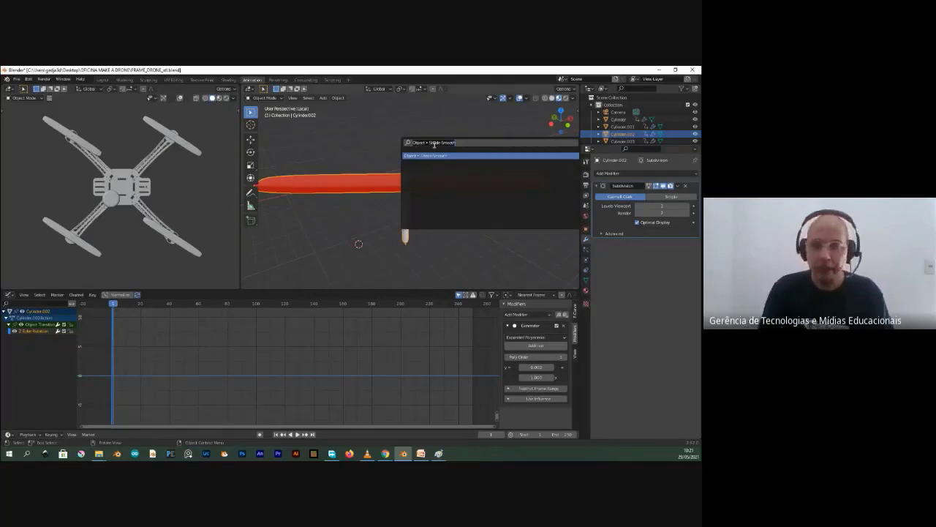
text(shade)
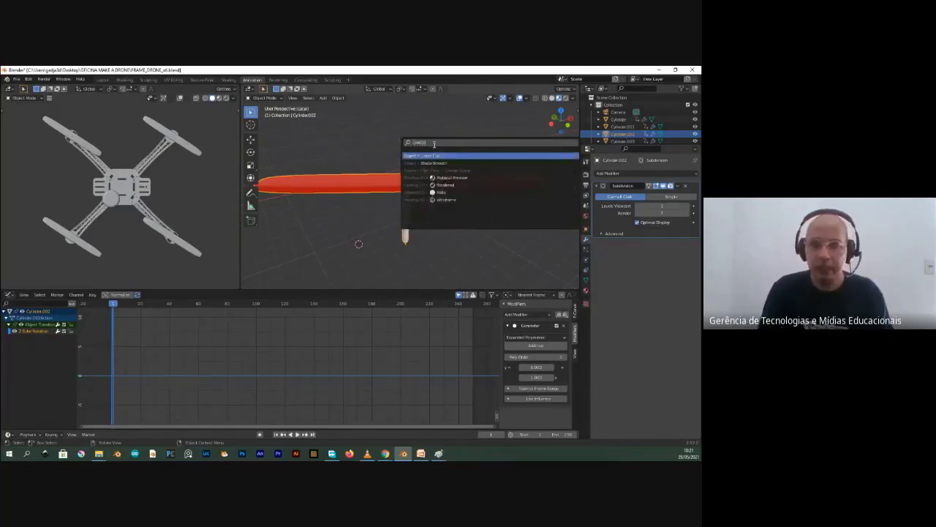
text( smooth)
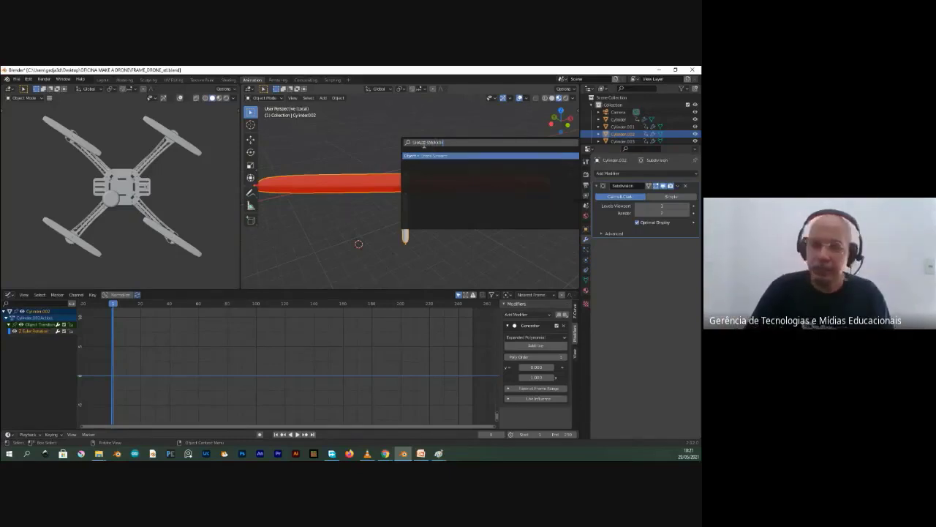
click(439, 156)
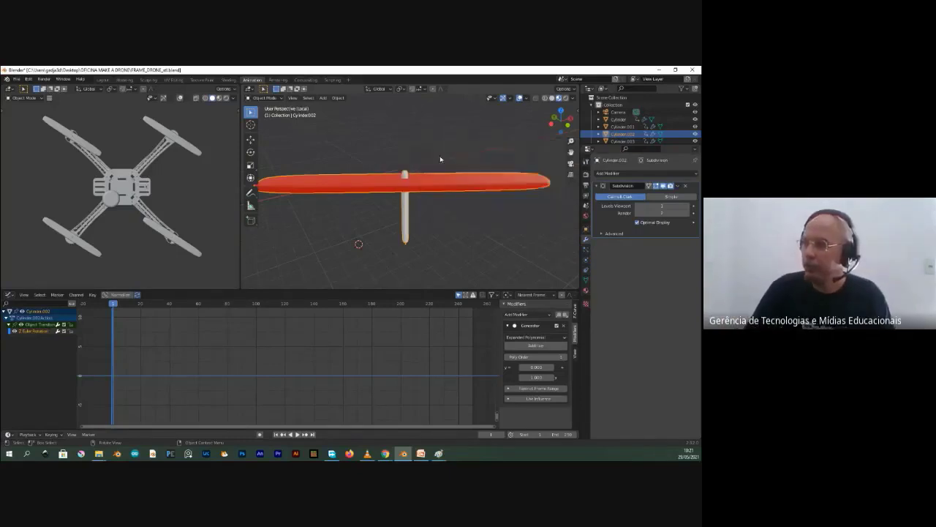
- Turn on the Subdivision modifier's on-cage display and compare the propeller's hub cap in Edit and Object Mode
scroll(441, 161, up, 4)
middle_drag(443, 176, 334, 137)
key(Tab)
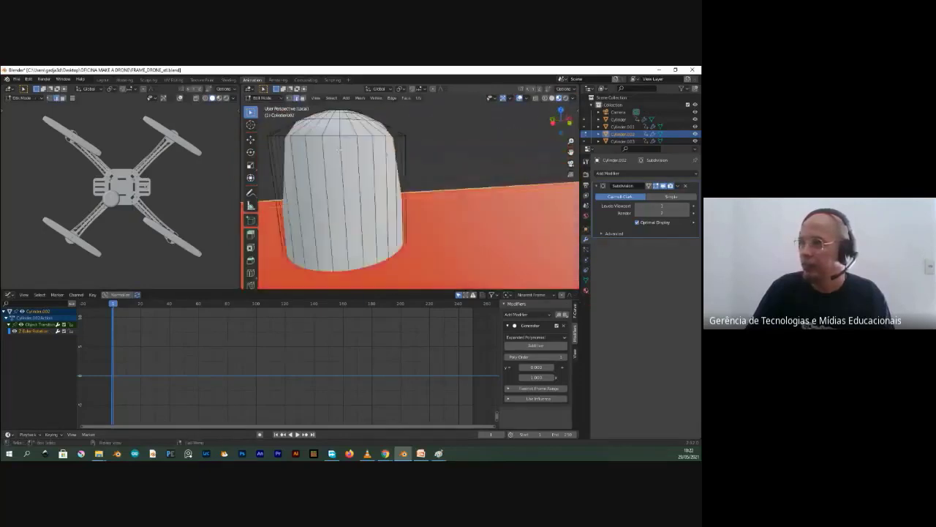
scroll(338, 151, down, 2)
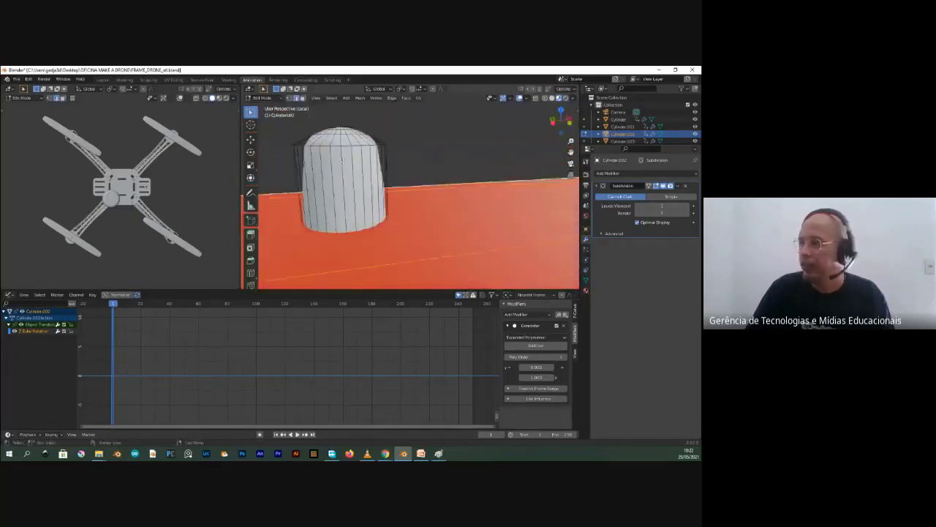
click(648, 187)
key(Tab)
key(Tab)
key(Tab)
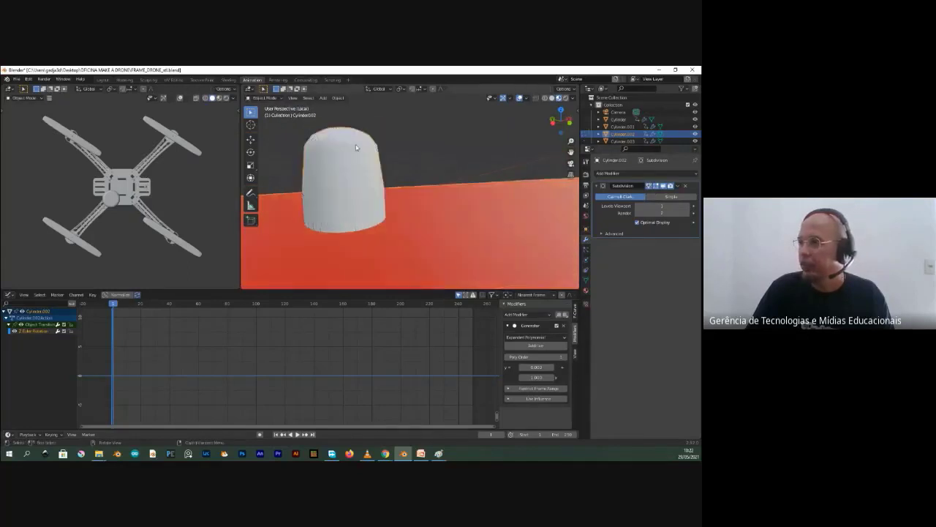
- Try the Simple subdivision type on the propeller's hub cap and restore Catmull-Clark
click(677, 199)
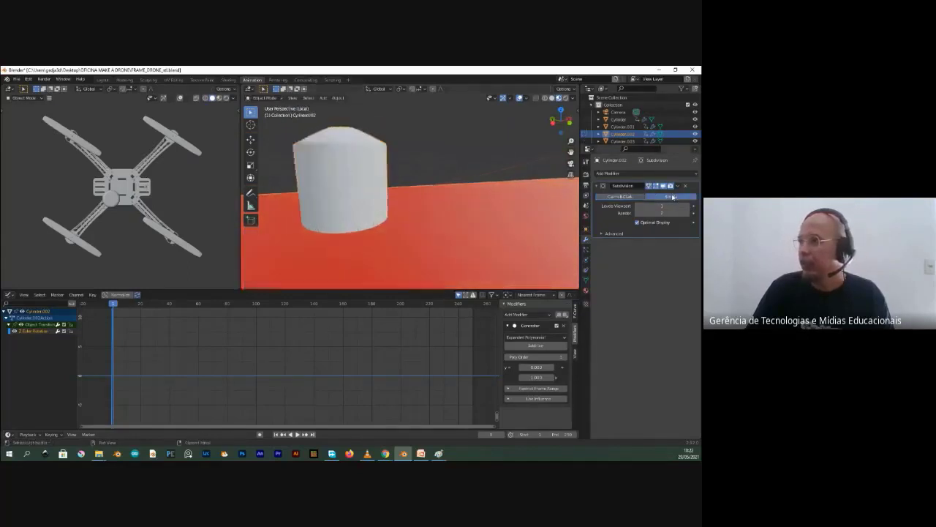
key(Tab)
key(Tab)
click(620, 196)
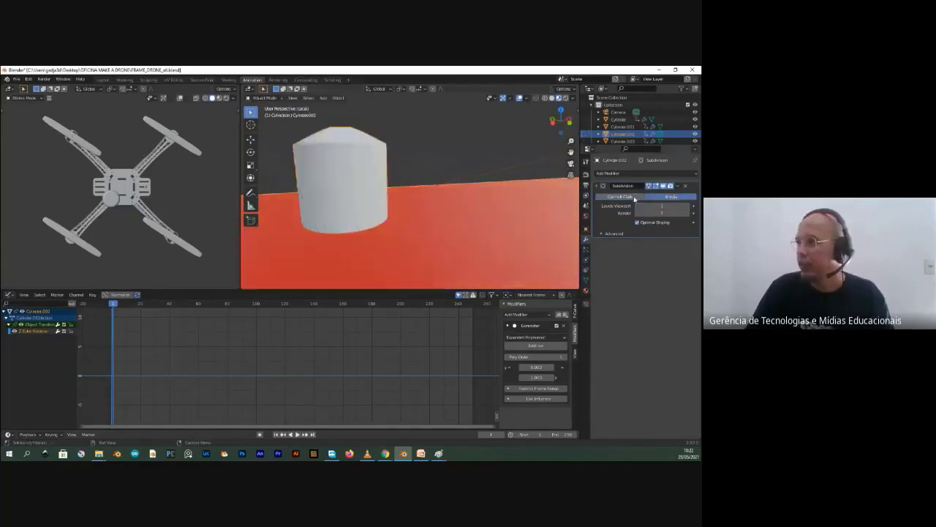
scroll(383, 184, down, 5)
scroll(383, 184, down, 2)
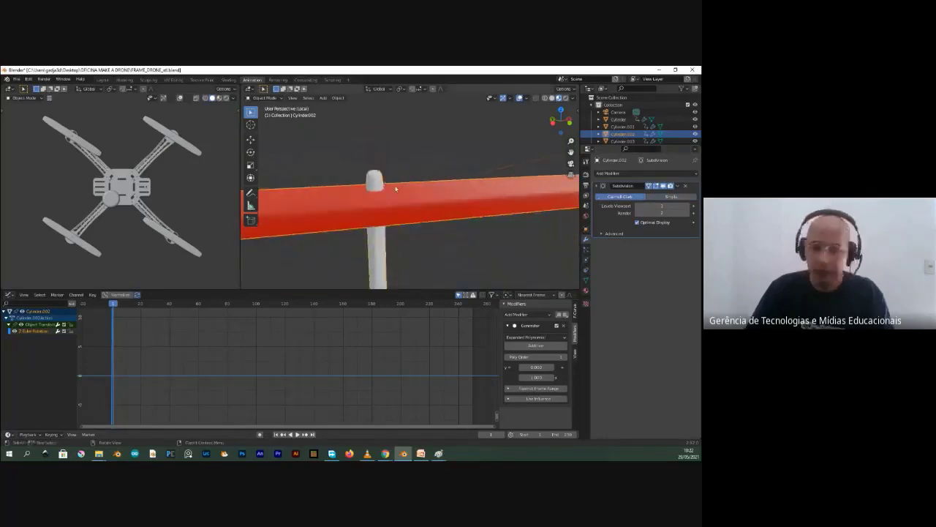
- Apply Shade Smooth to the propeller again through the operator search
key(F3)
click(437, 199)
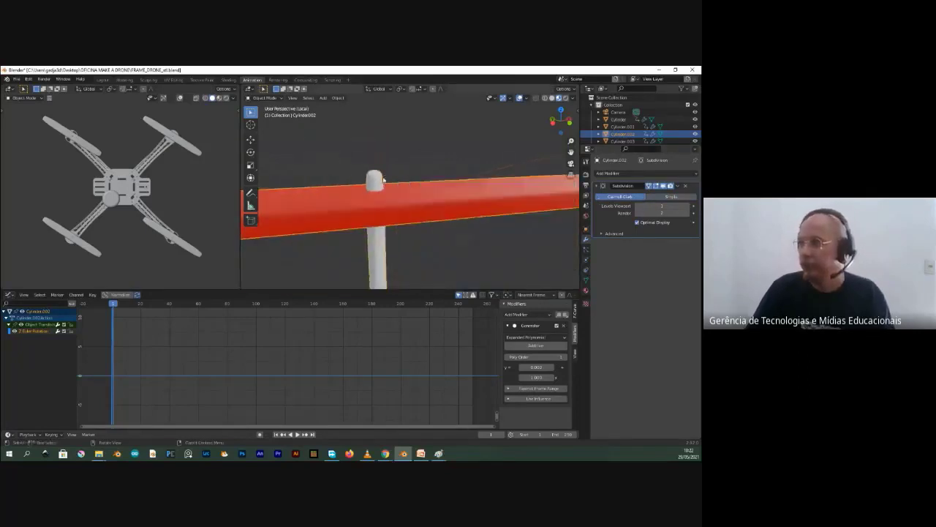
scroll(407, 184, down, 4)
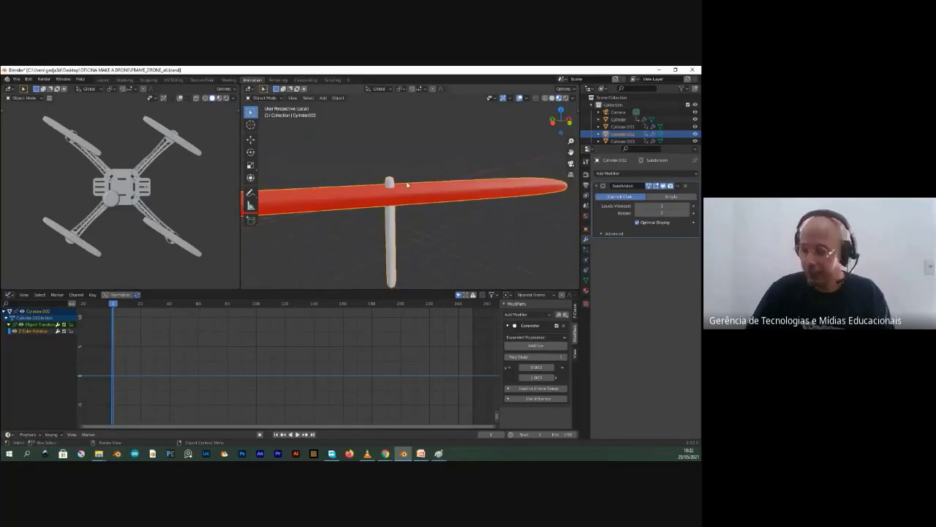
- Exit the propeller's local view to bring back the whole drone and select its central frame
key(KP_1)
scroll(409, 207, down, 2)
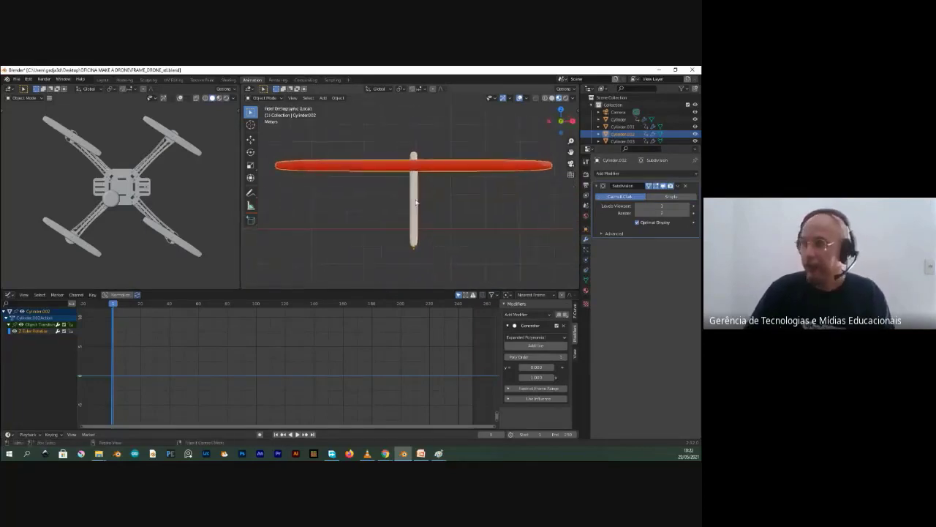
key(KP_Divide)
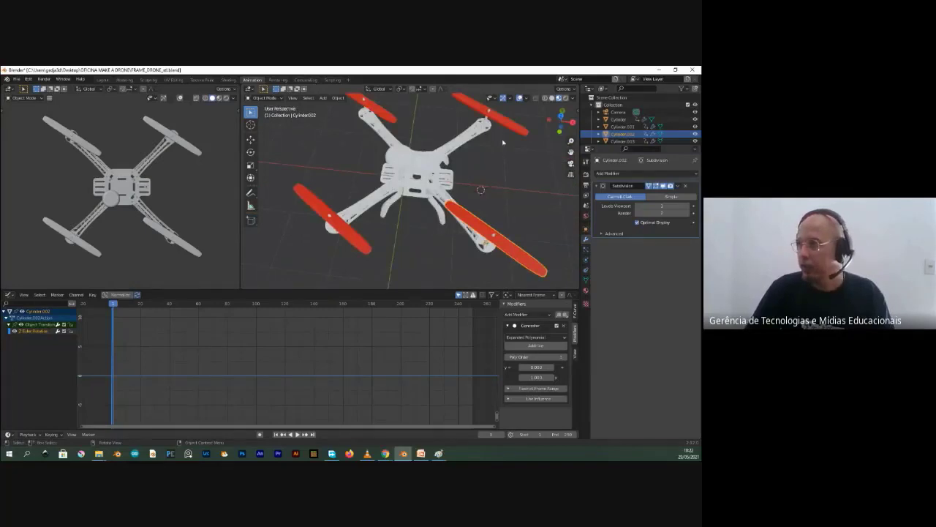
middle_drag(503, 142, 421, 162)
click(421, 162)
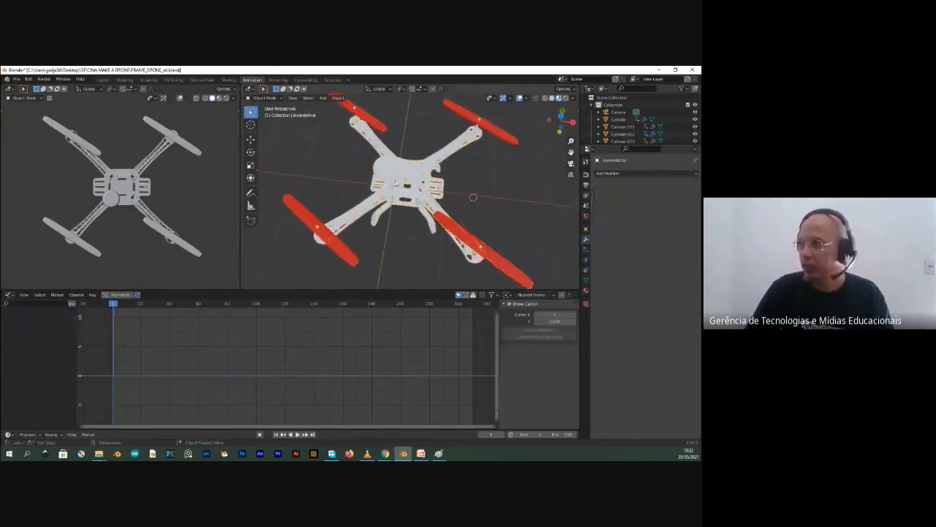
- Isolate the drone's frame in local view and inspect its deselected mesh in Edit Mode, returning to Object Mode
click(393, 182)
click(497, 127)
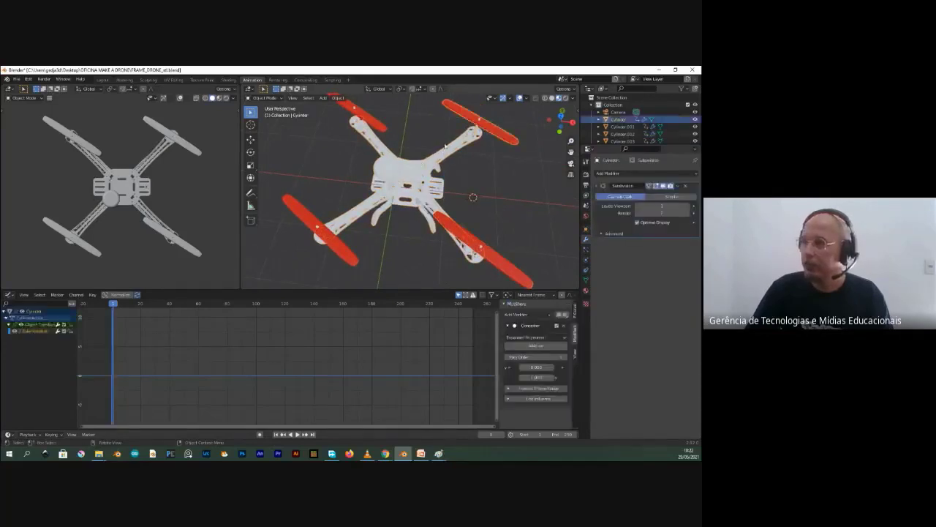
click(406, 183)
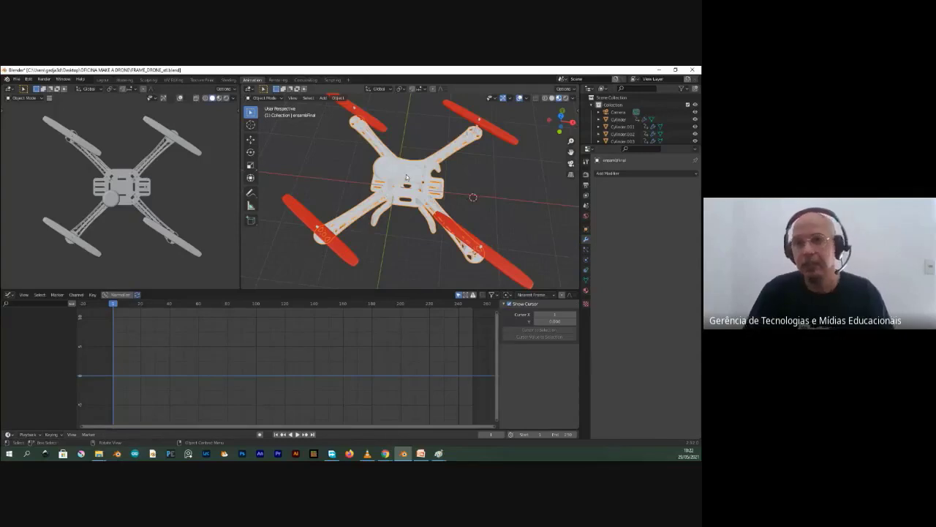
key(KP_Divide)
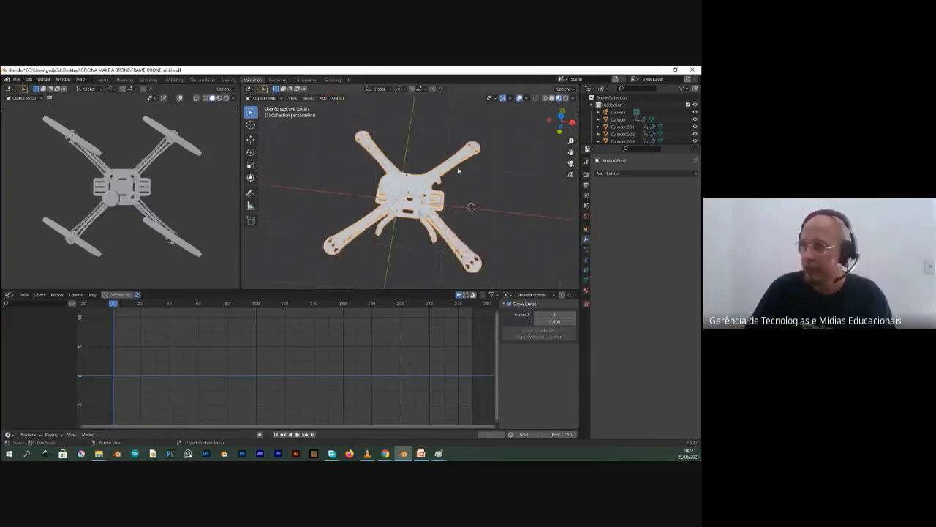
middle_drag(407, 234, 457, 231)
scroll(430, 199, up, 7)
key(Tab)
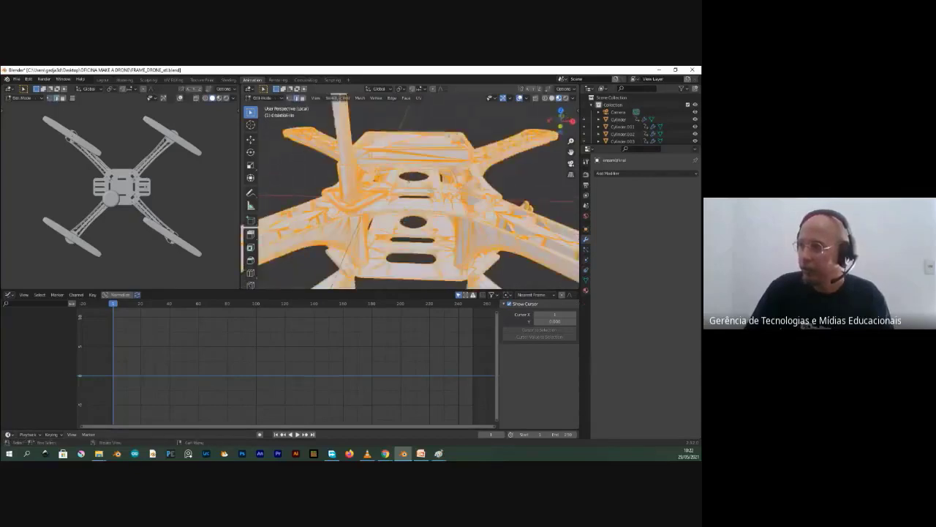
middle_drag(430, 196, 423, 164)
key(alt+a)
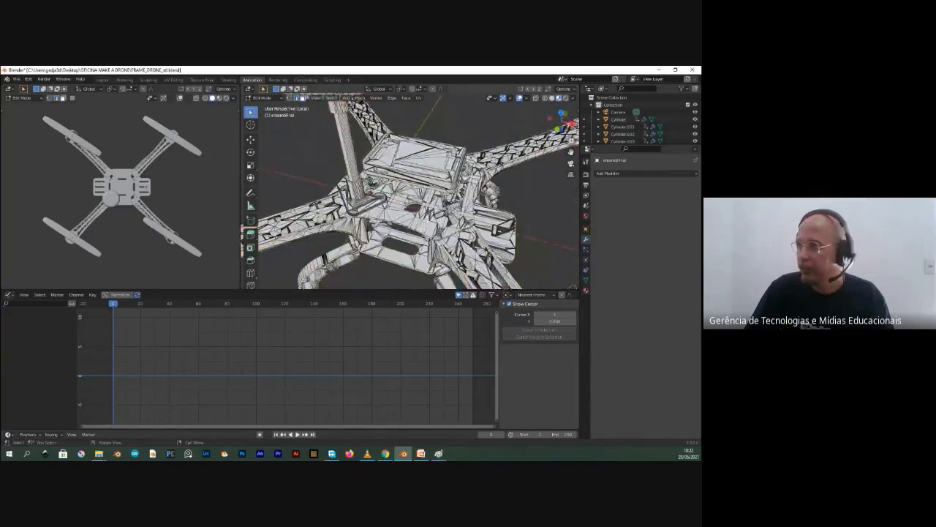
scroll(410, 192, down, 8)
key(Tab)
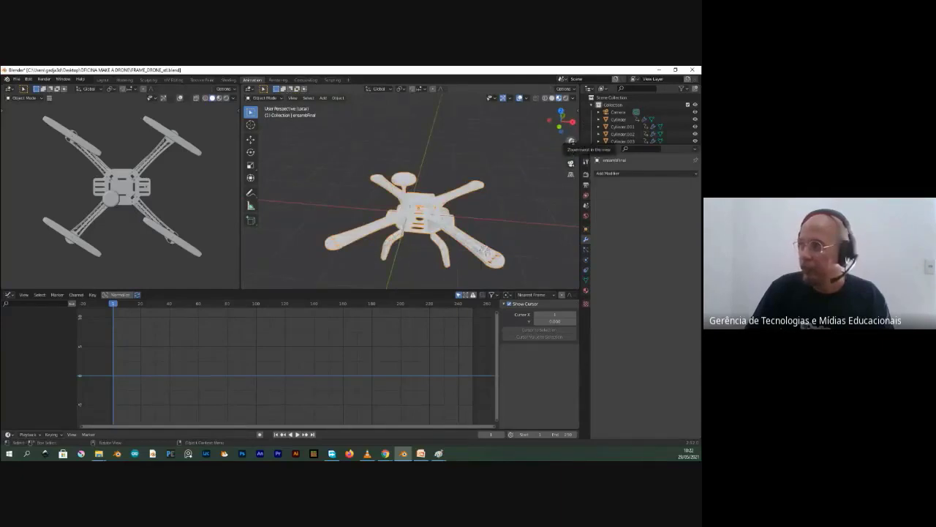
- Compare the isolated frame in camera view and in orthographic and perspective projection, ending in perspective
mouse_move(572, 141)
mouse_down()
mouse_move(566, 169)
mouse_move(544, 141)
mouse_move(550, 155)
mouse_move(549, 143)
mouse_move(555, 147)
mouse_up()
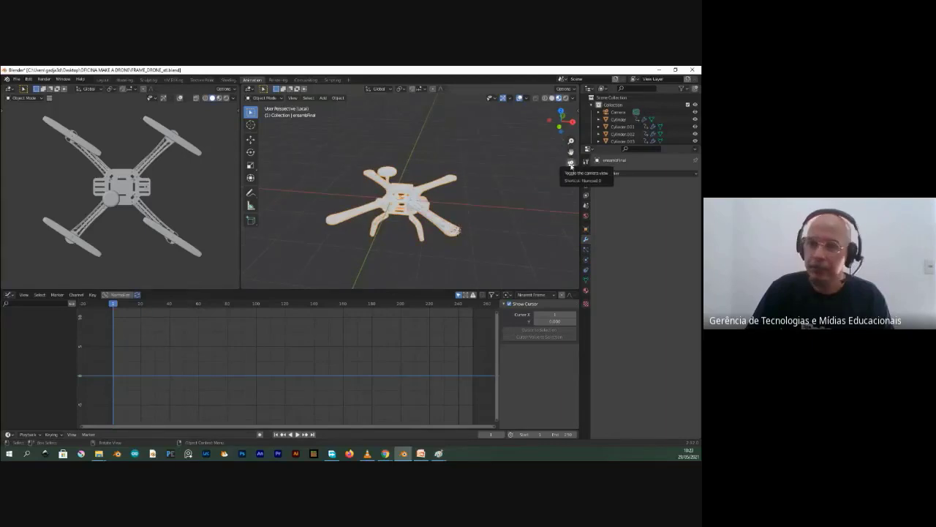
click(571, 164)
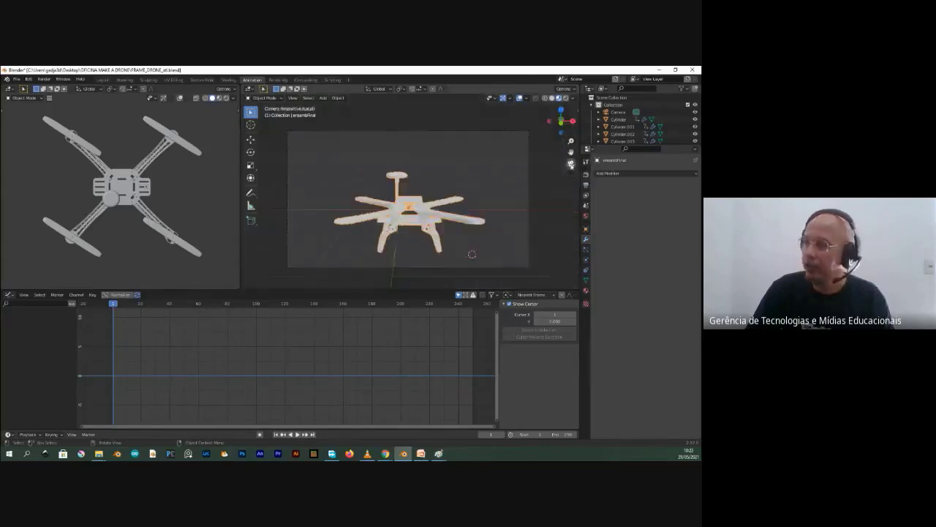
click(571, 164)
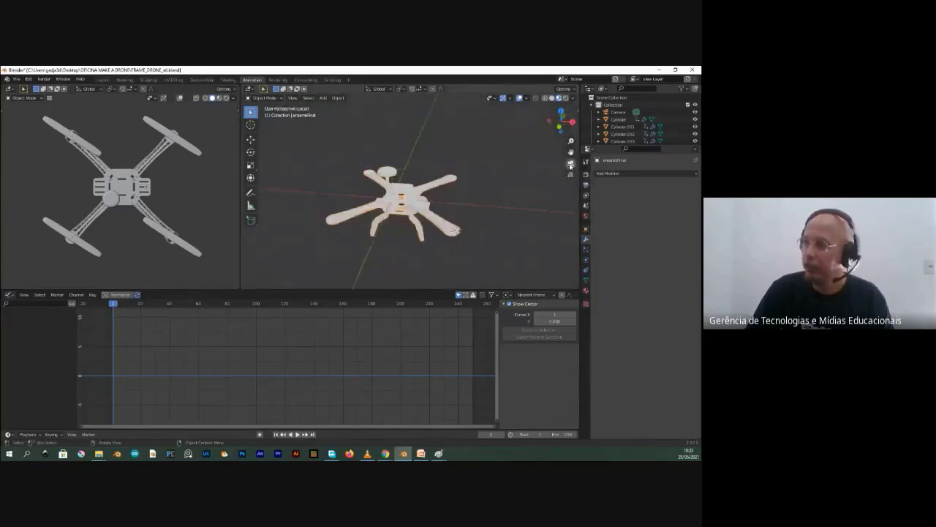
click(572, 176)
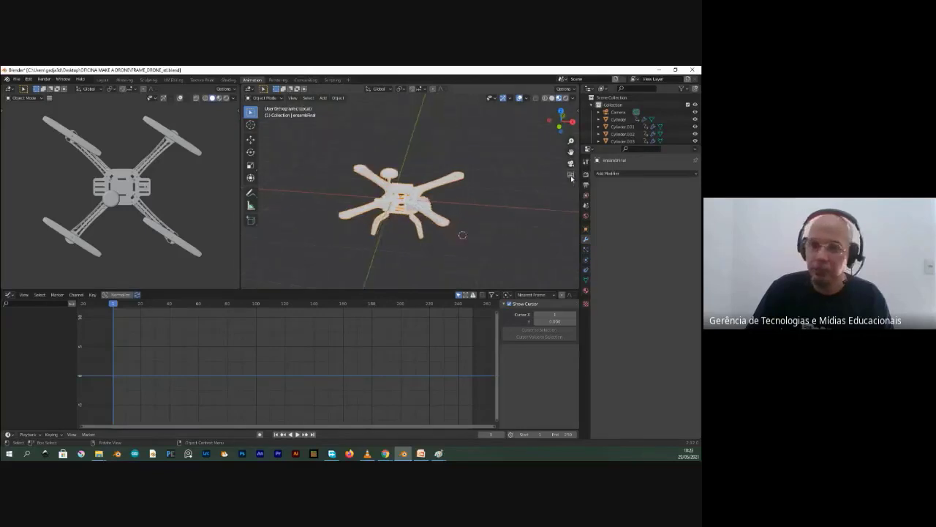
click(571, 176)
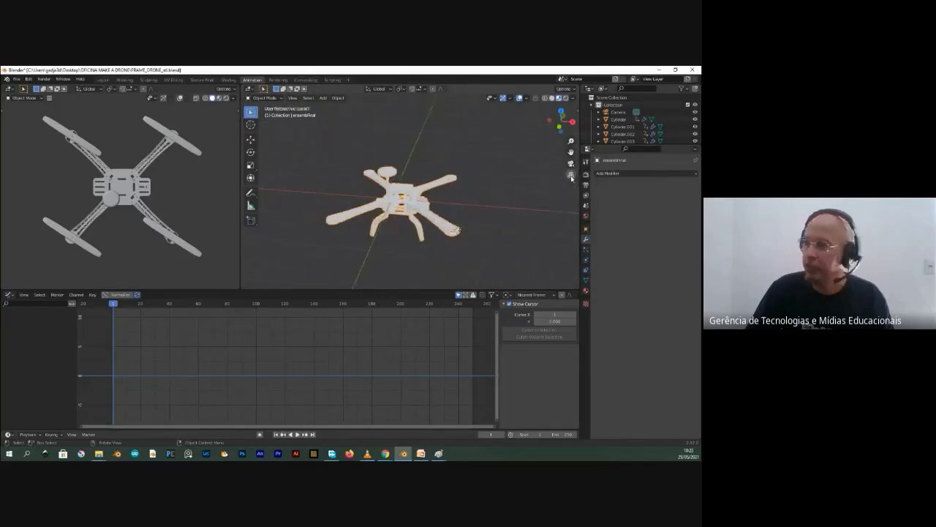
click(572, 177)
click(571, 178)
click(571, 177)
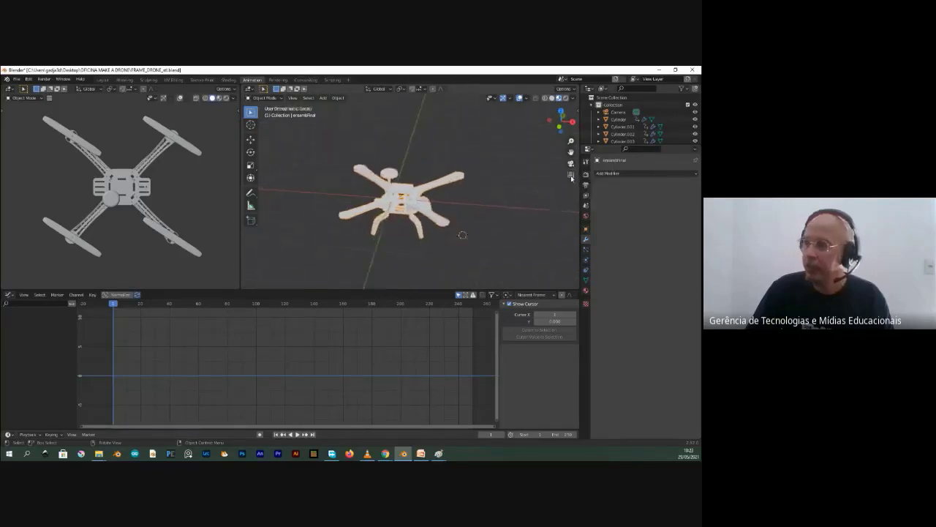
click(572, 176)
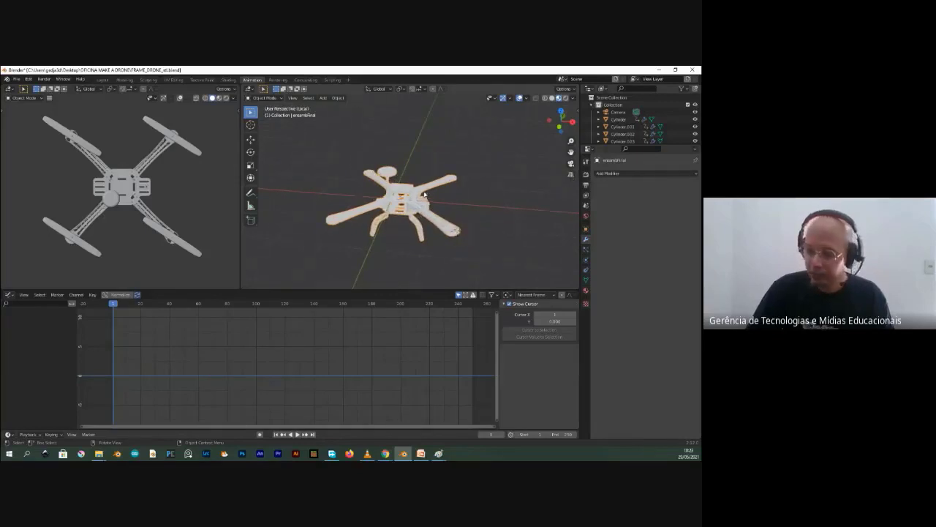
- Exit the frame's local view and examine the whole drone with its propellers from a lower angle
key(KP_Divide)
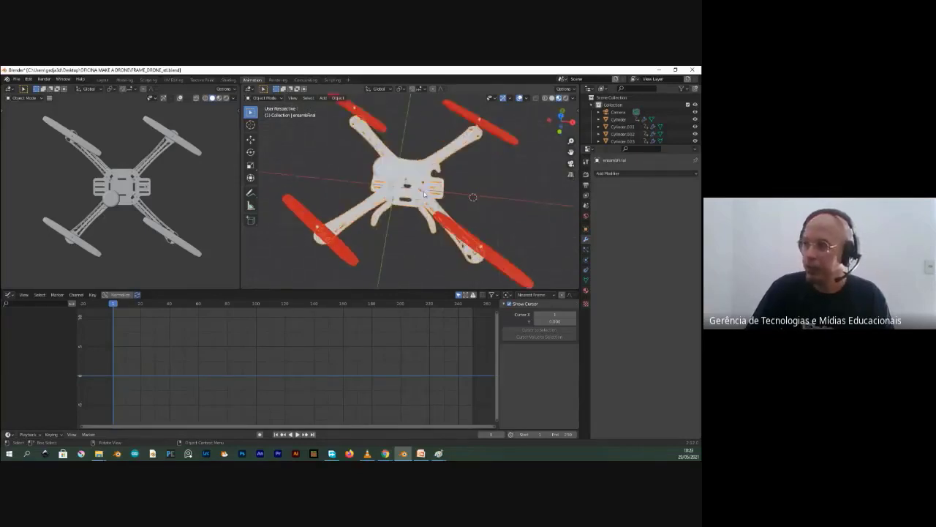
middle_drag(430, 194, 451, 210)
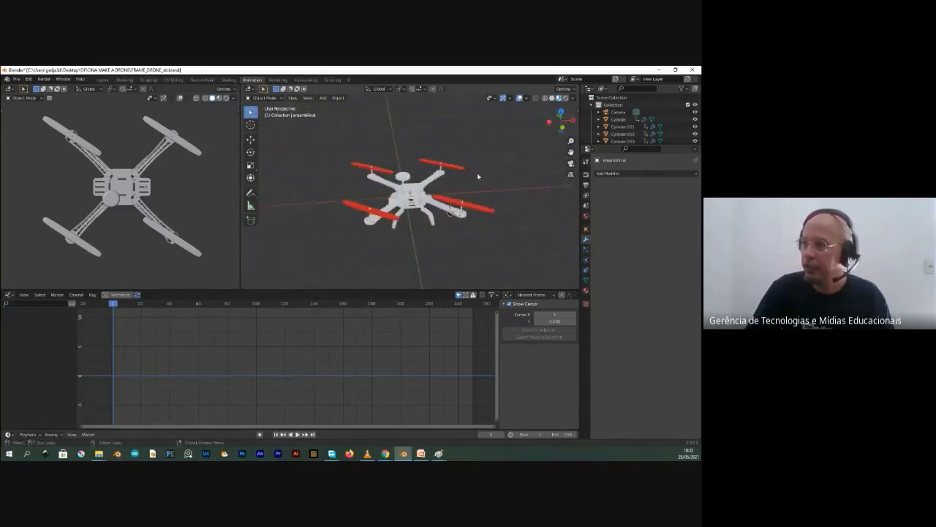
middle_drag(379, 173, 380, 171)
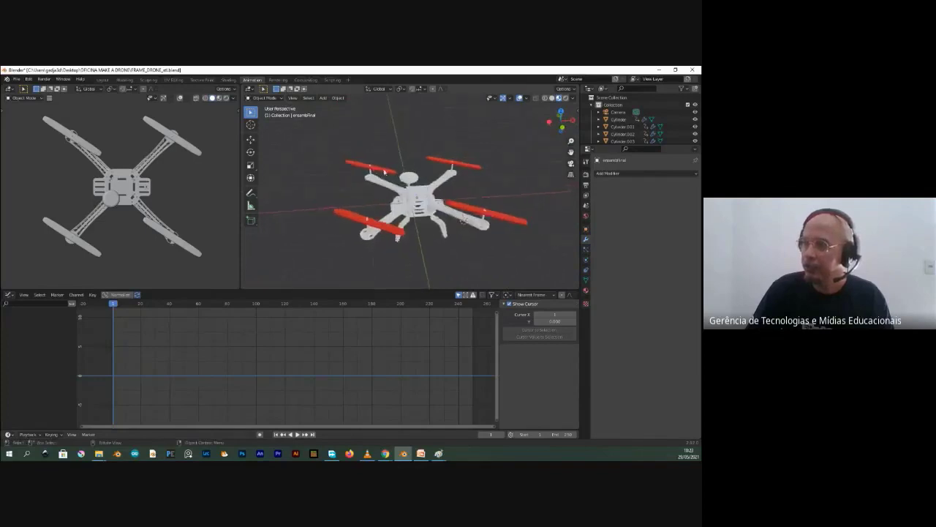
- Isolate the Cylinder.001 propeller in local view, check its mesh in Edit Mode, and return to the whole drone
click(381, 170)
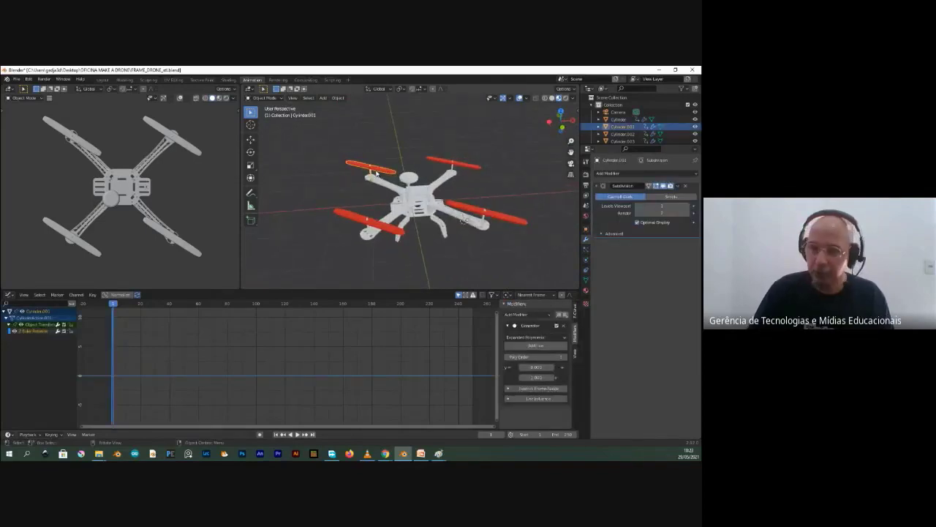
key(KP_Divide)
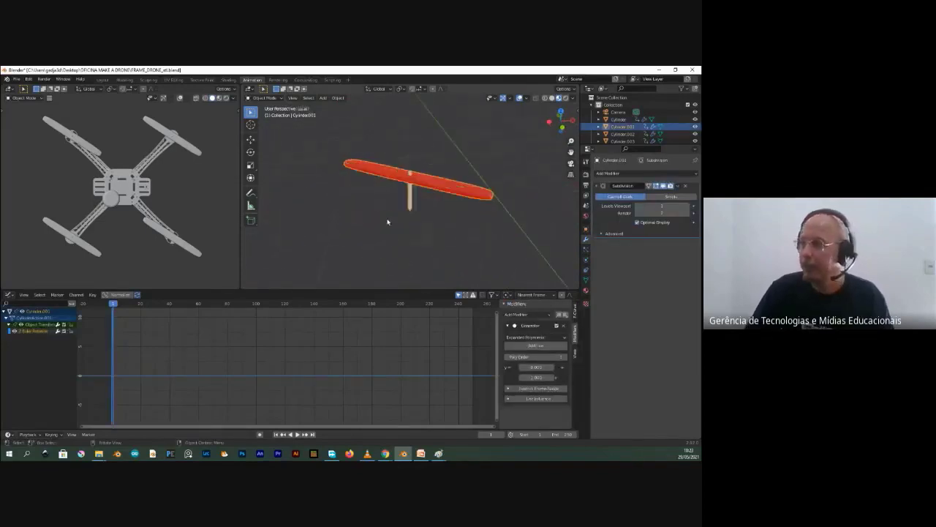
middle_drag(388, 222, 412, 188)
key(Tab)
key(Tab)
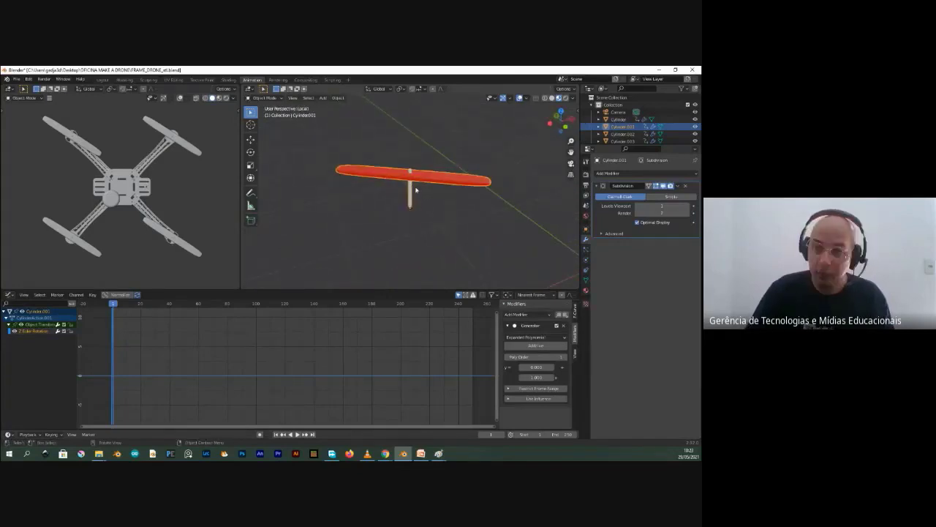
key(KP_Divide)
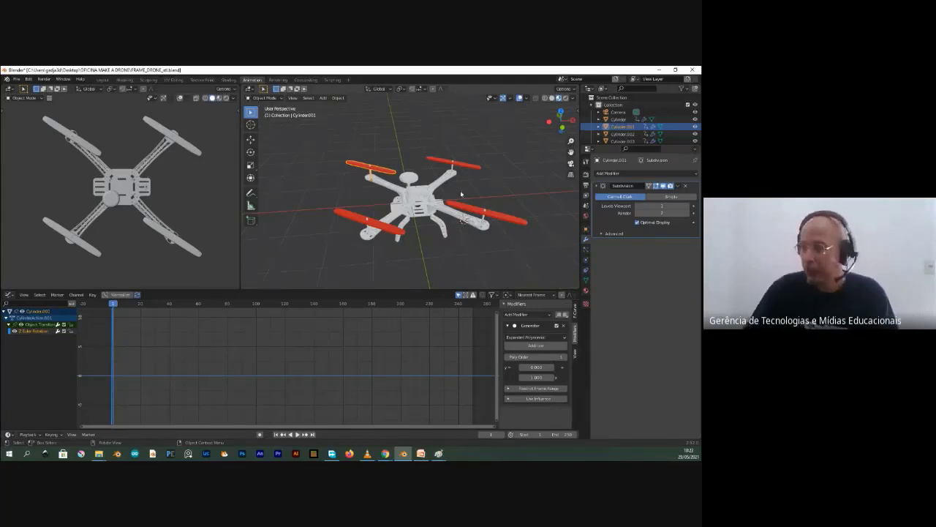
- Show the drone in top view and select its four propellers one after another, ending on the Cylinder propeller
key(KP_7)
scroll(490, 191, down, 7)
scroll(476, 192, up, 1)
shift+middle_drag(456, 194, 372, 175)
click(337, 129)
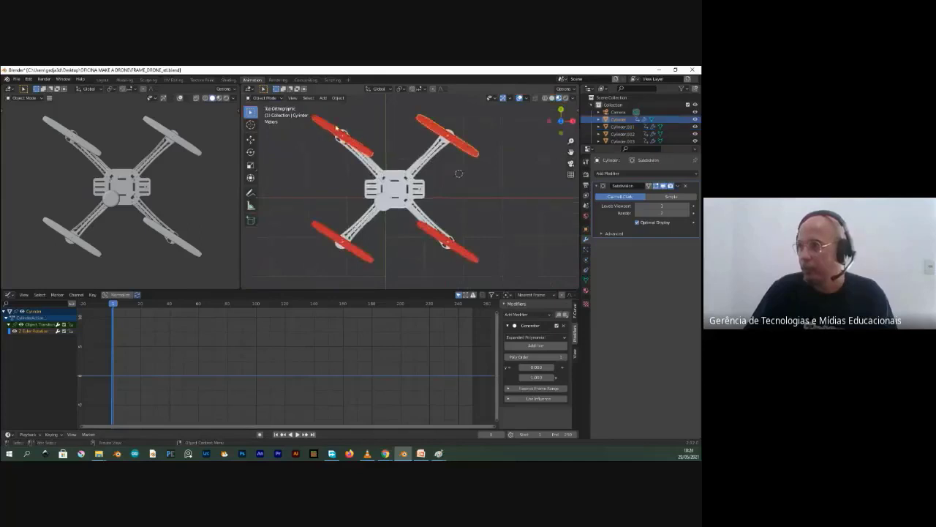
click(344, 247)
click(424, 247)
click(459, 248)
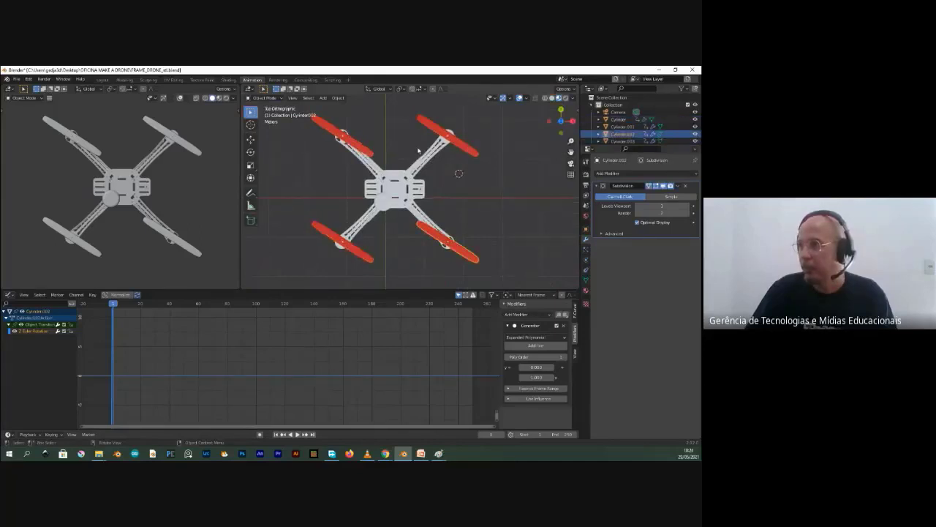
click(349, 146)
click(365, 252)
click(460, 249)
click(464, 144)
shift+middle_drag(464, 144, 469, 175)
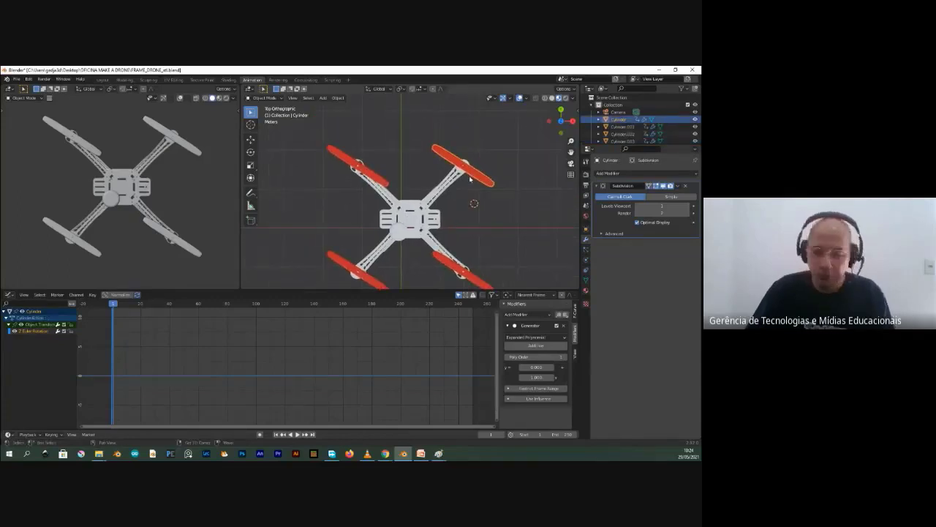
- Duplicate the Cylinder propeller in place and delete the copy
key(shift+d)
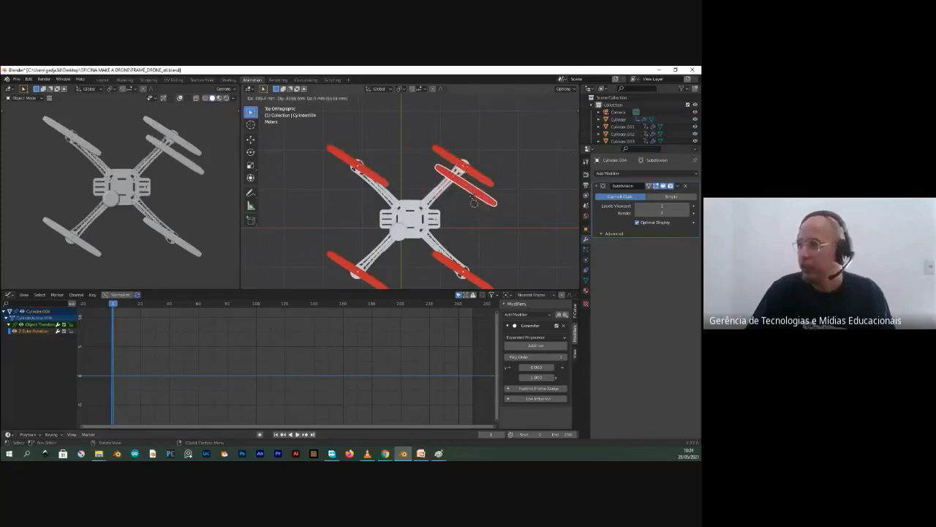
right_click(473, 201)
key(Delete)
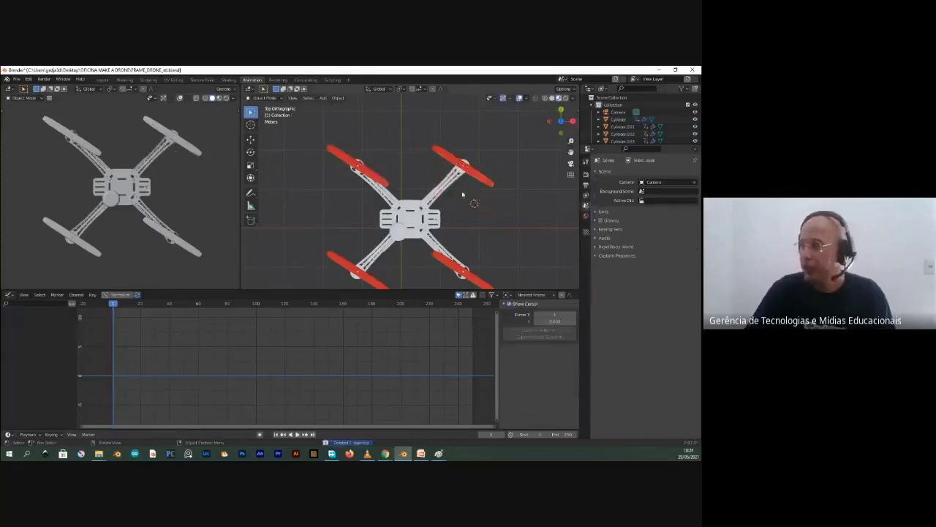
- Play and stop the propeller animation in a perspective view, and delete the Cylinder propeller's Z Euler Rotation channel
click(476, 177)
mouse_move(455, 212)
shift+middle_down()
mouse_move(457, 183)
mouse_move(461, 191)
mouse_move(439, 180)
mouse_move(452, 193)
shift+middle_up()
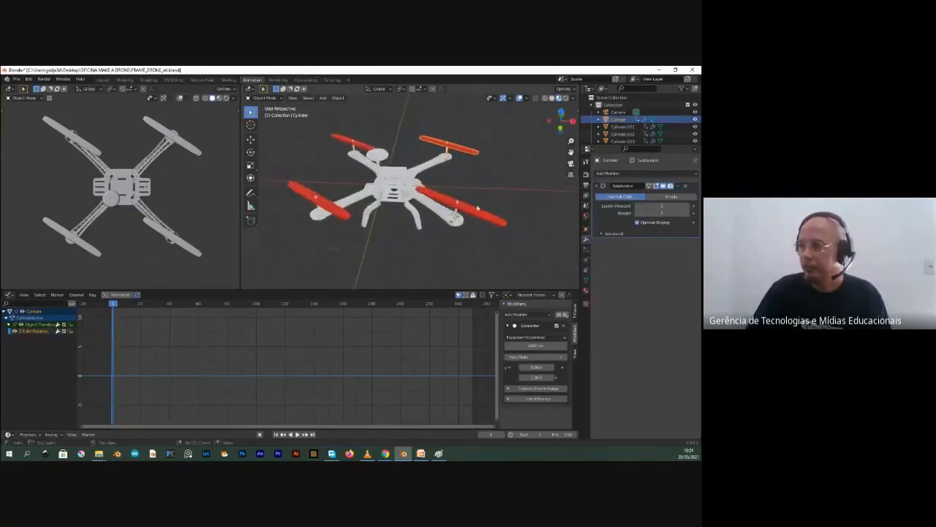
click(297, 436)
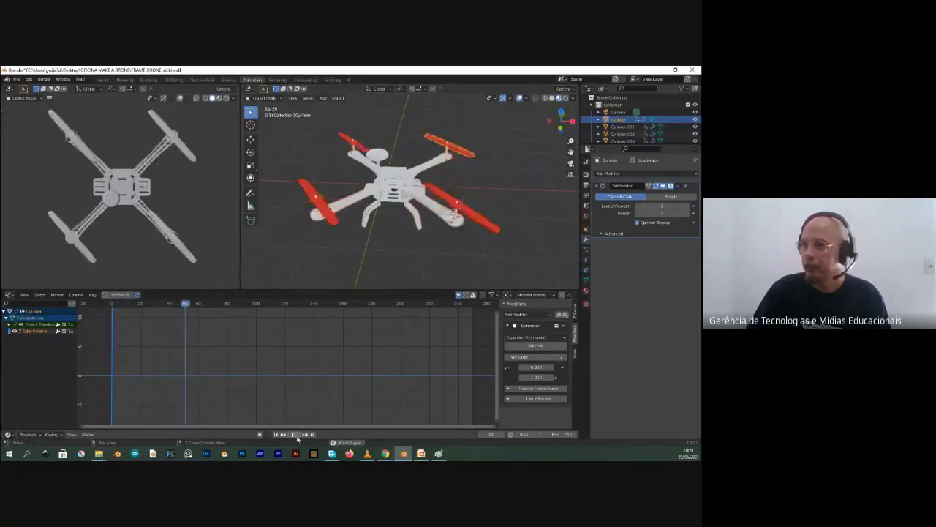
key(space)
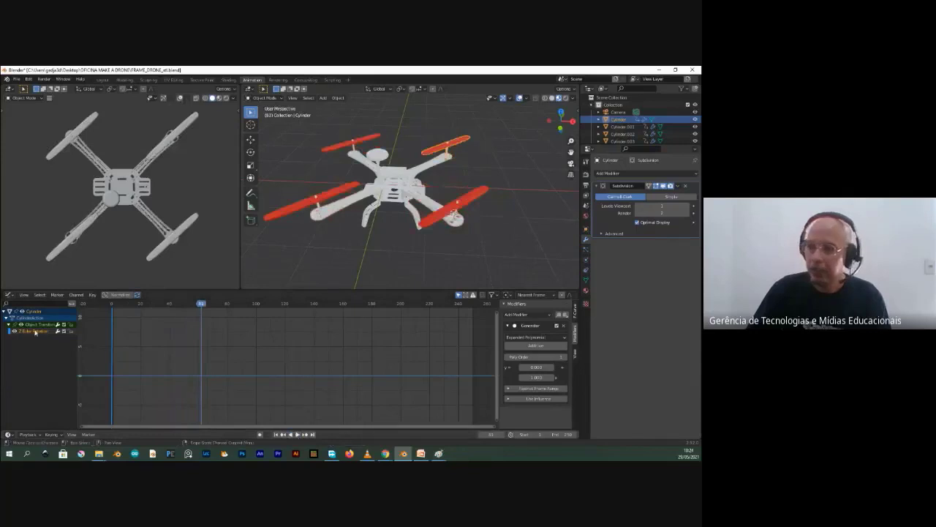
right_click(35, 332)
click(35, 331)
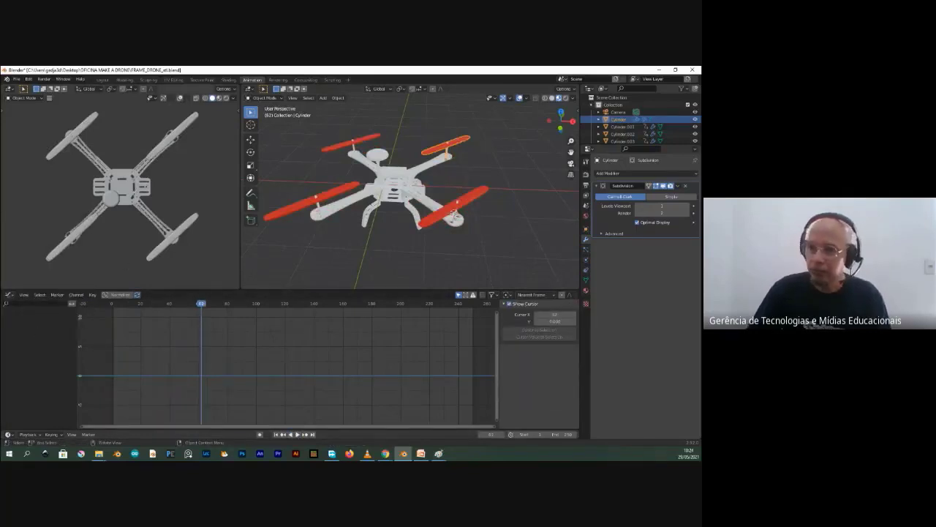
- Replace the Graph Editor with the Shader Editor for the drone's frame and save the file
click(13, 296)
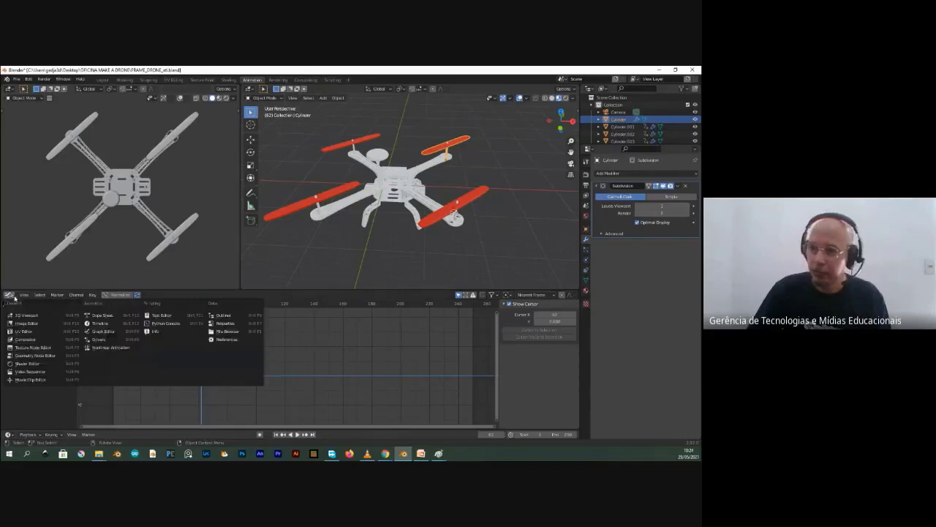
click(27, 363)
click(416, 182)
middle_drag(416, 182, 486, 195)
click(16, 79)
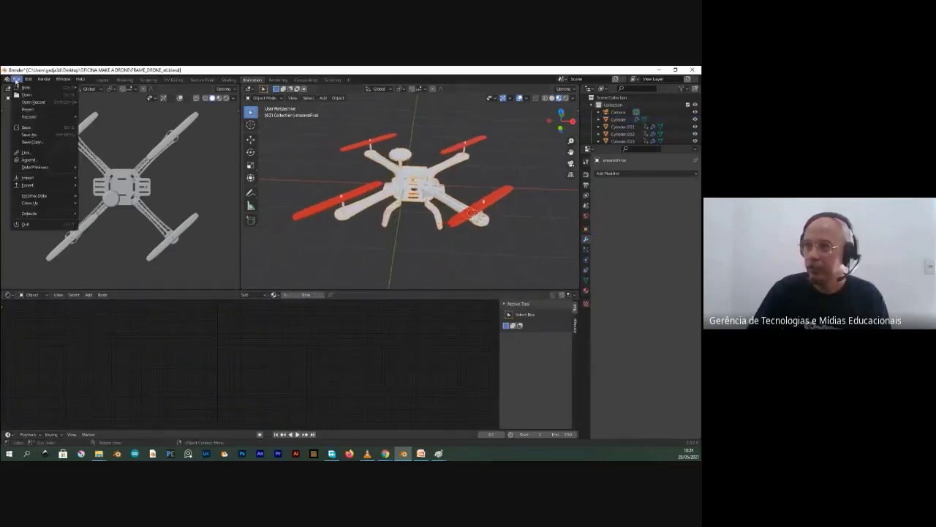
click(29, 128)
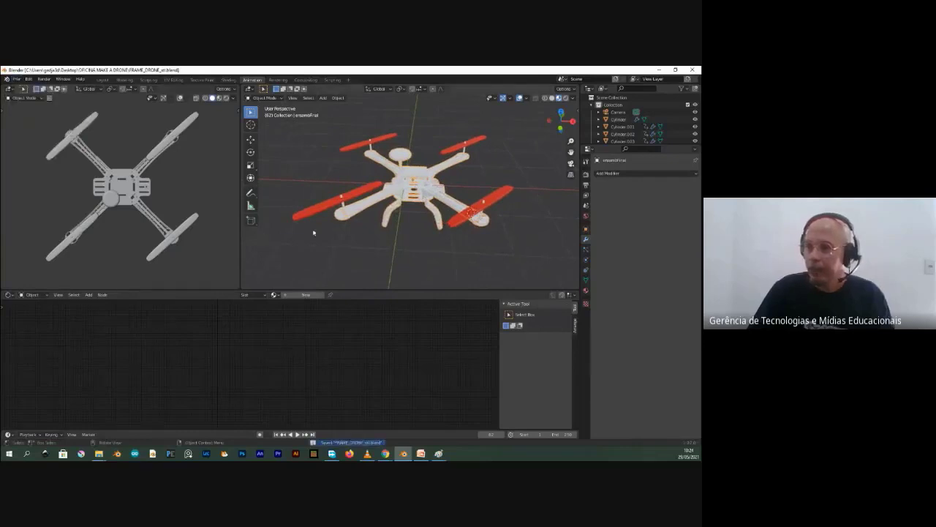
- Check the drone in front view in the grey solid-shaded viewport and restore its top view
click(133, 185)
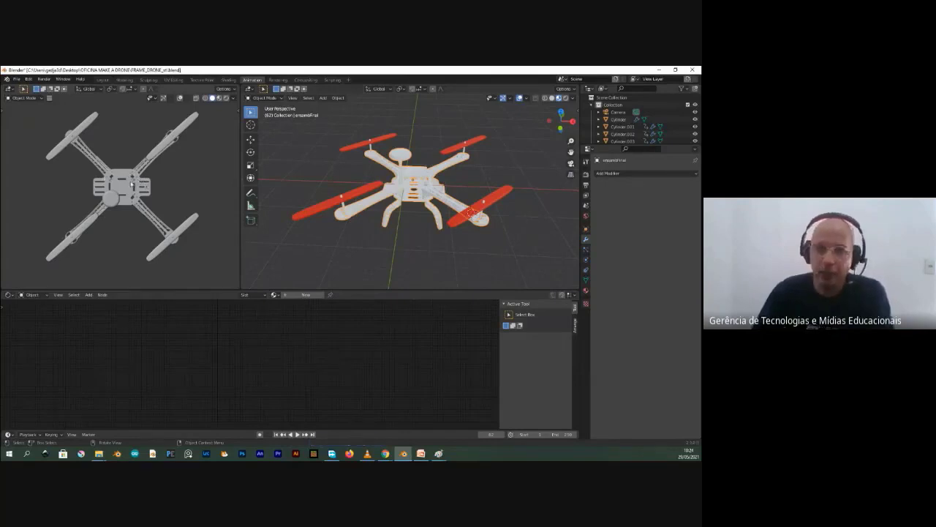
key(KP_1)
key(KP_5)
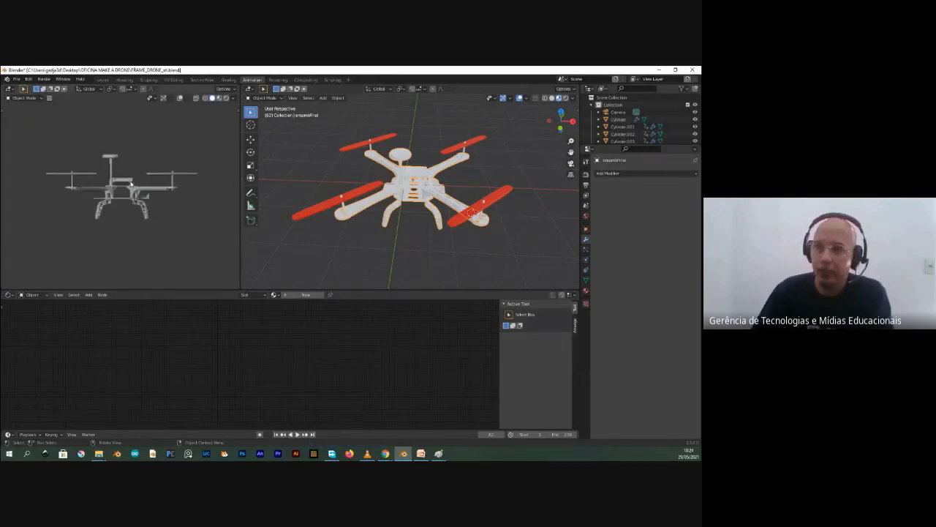
key(KP_7)
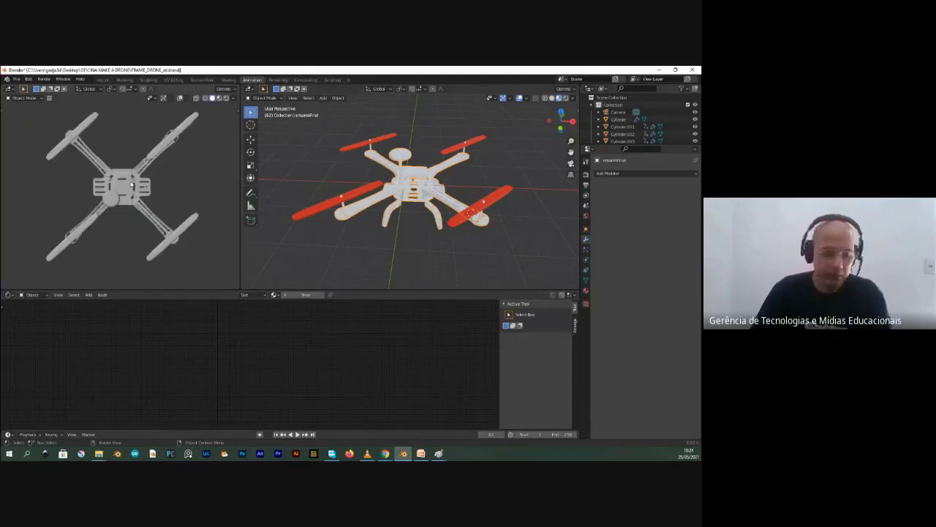
- Compare the drone's top and bottom views and its front and back views in the grey solid-shaded viewport
key(ctrl+KP_7)
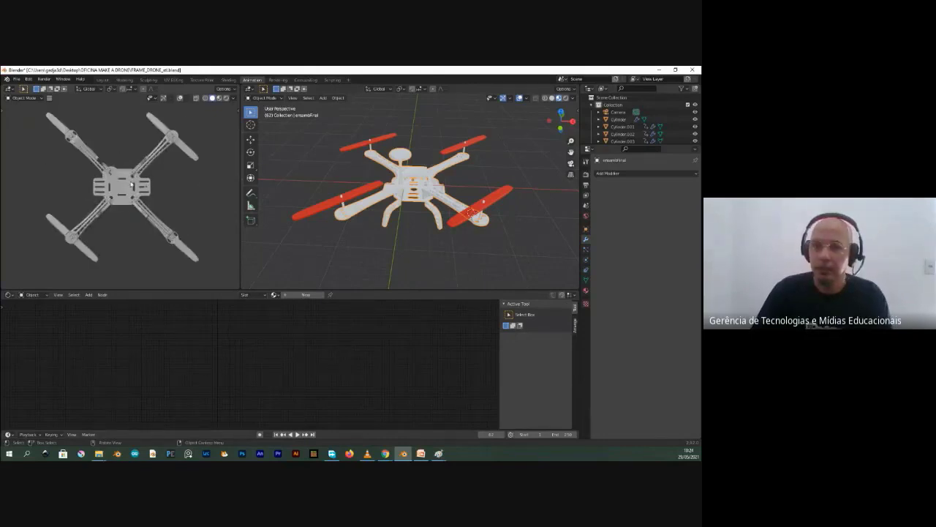
key(KP_7)
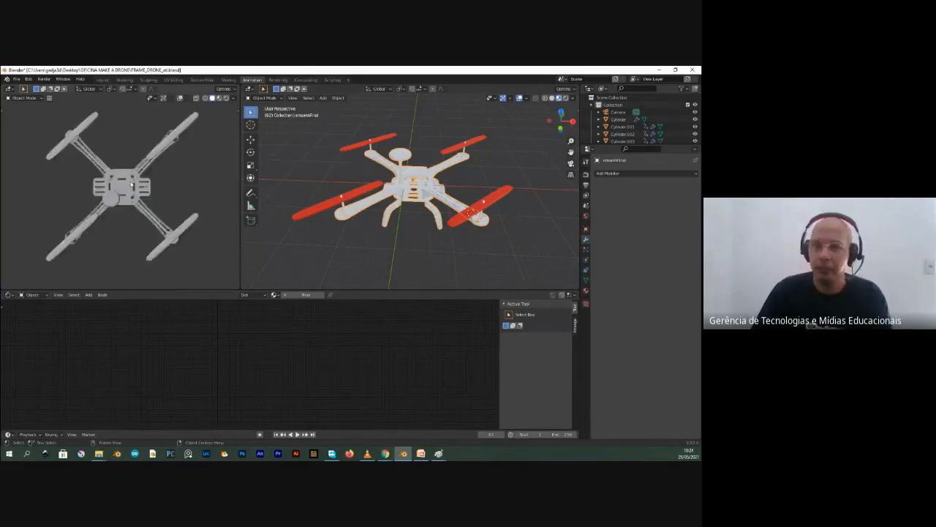
key(ctrl+KP_7)
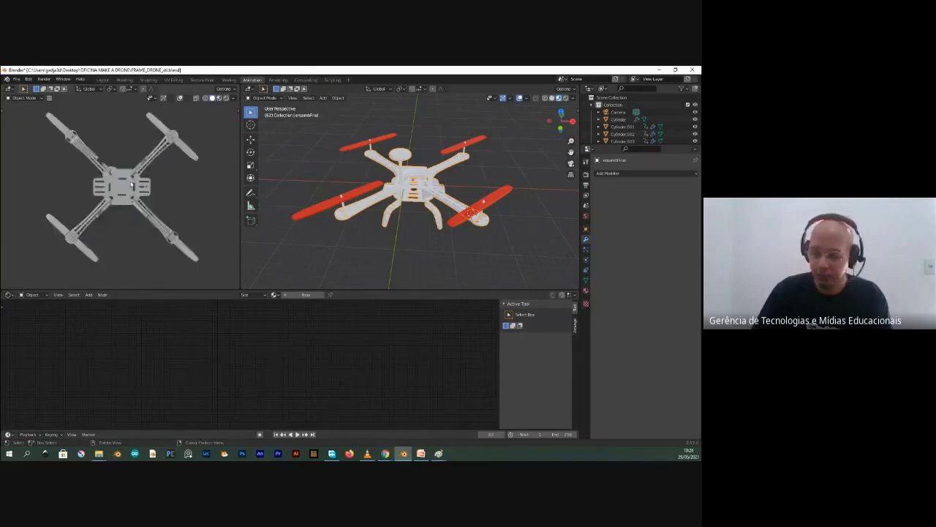
key(KP_1)
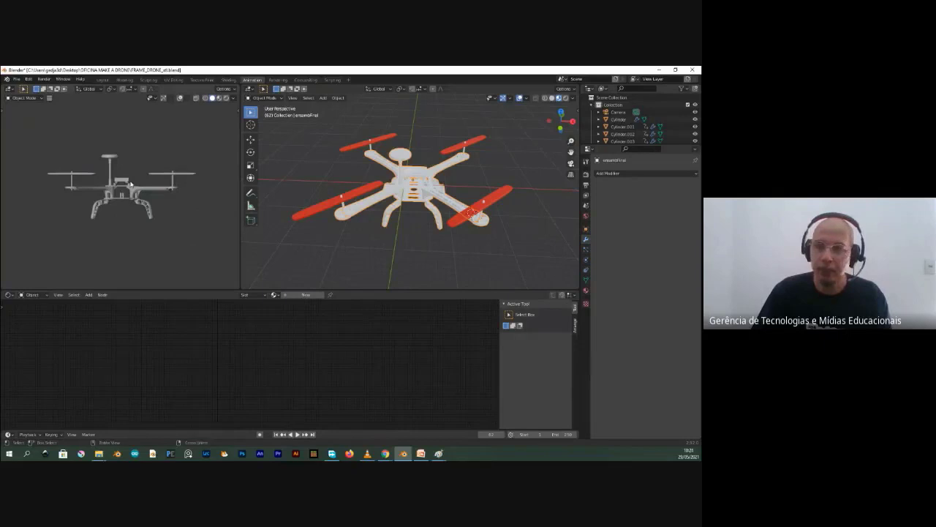
key(ctrl+KP_1)
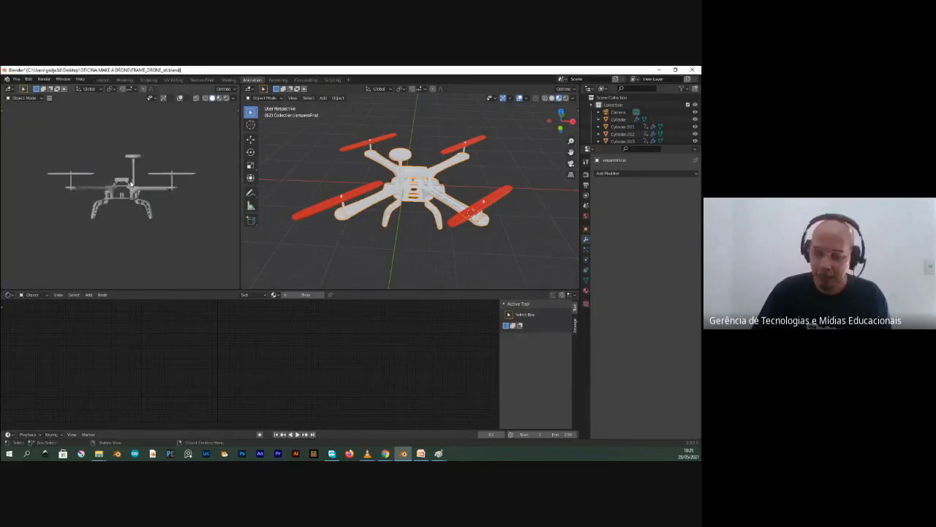
key(KP_1)
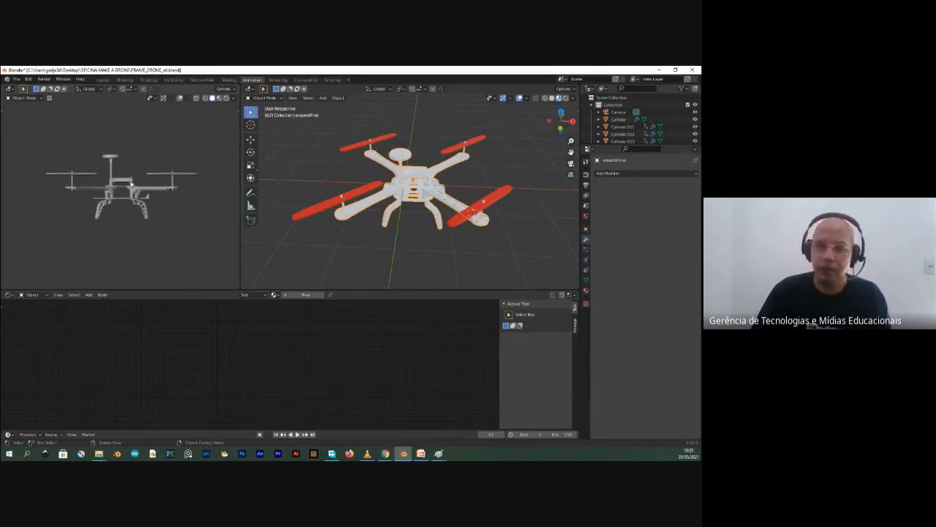
key(ctrl+KP_1)
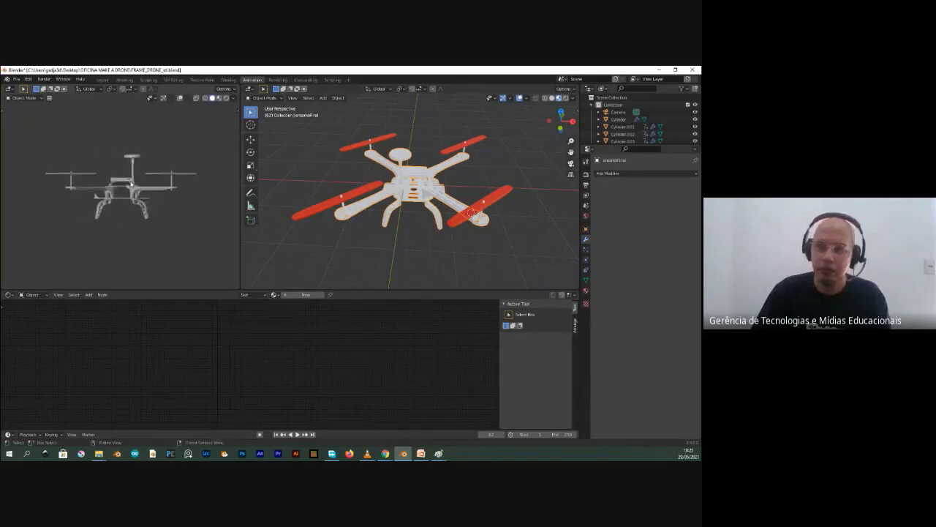
- View the drone in perspective from a raised angle in the grey viewport and restore its top view
key(KP_5)
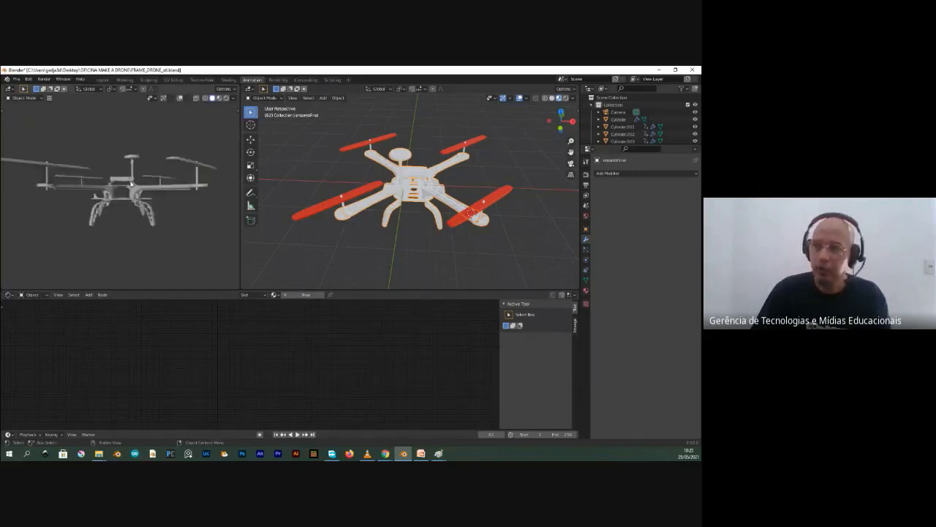
key(KP_5)
middle_drag(132, 185, 134, 208)
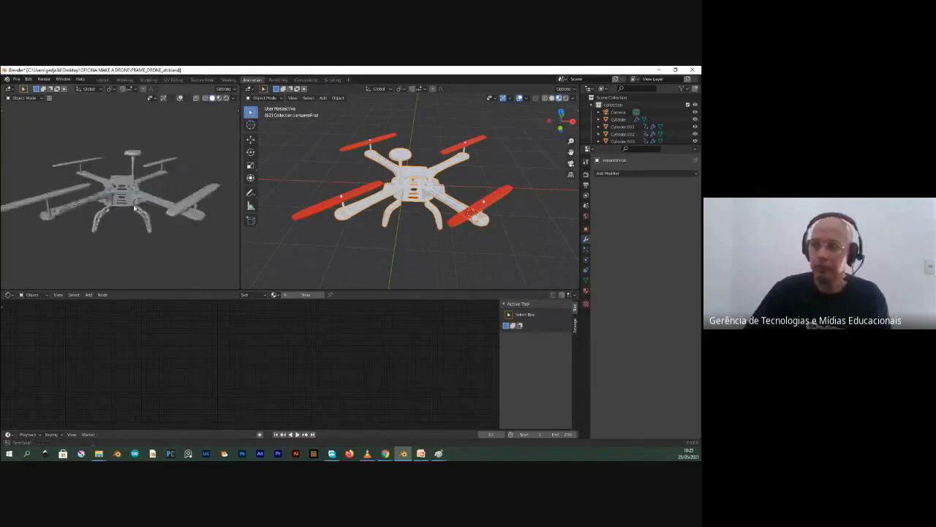
key(KP_7)
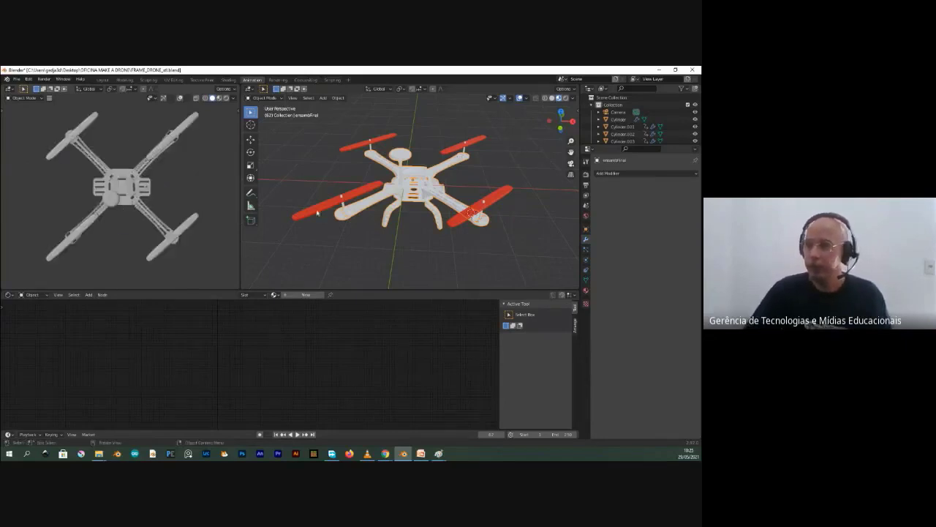
- Select the Cylinder.002 propeller and replace the Shader Editor with the Graph Editor, making that area slightly shorter
click(481, 142)
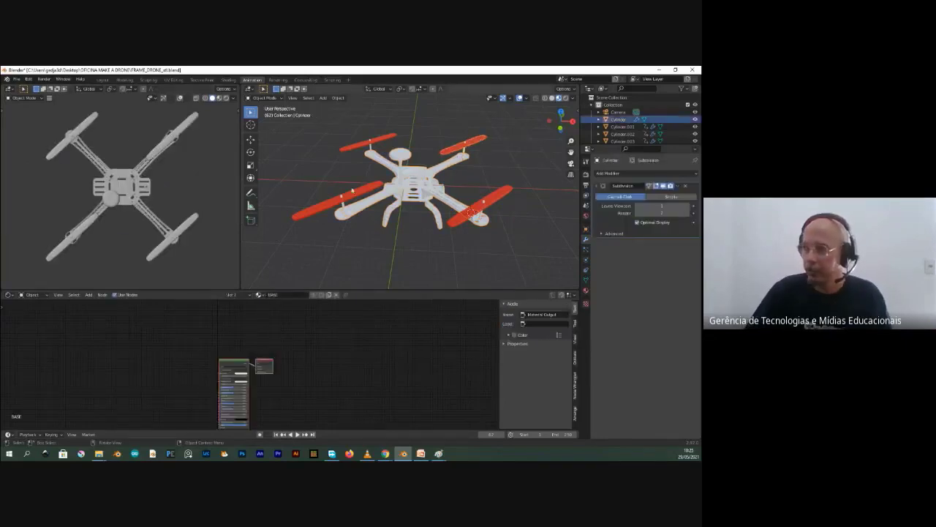
click(456, 140)
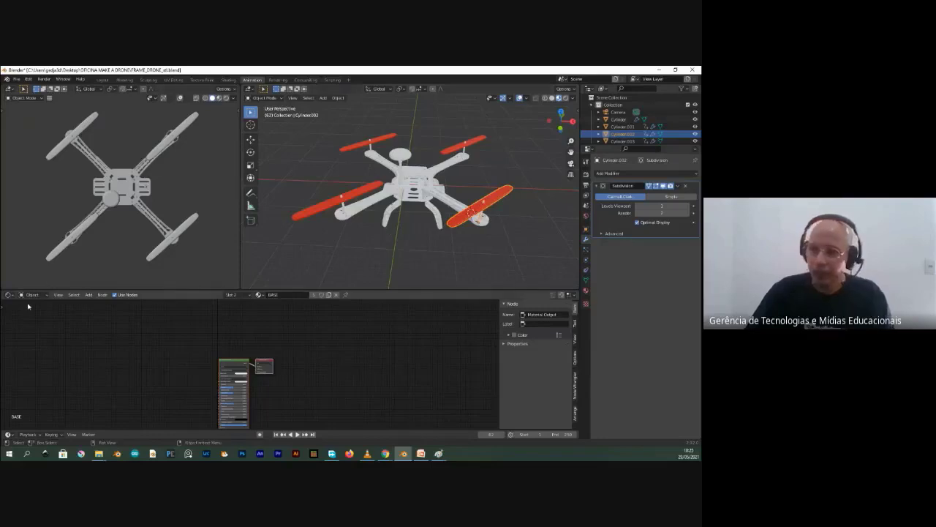
click(9, 295)
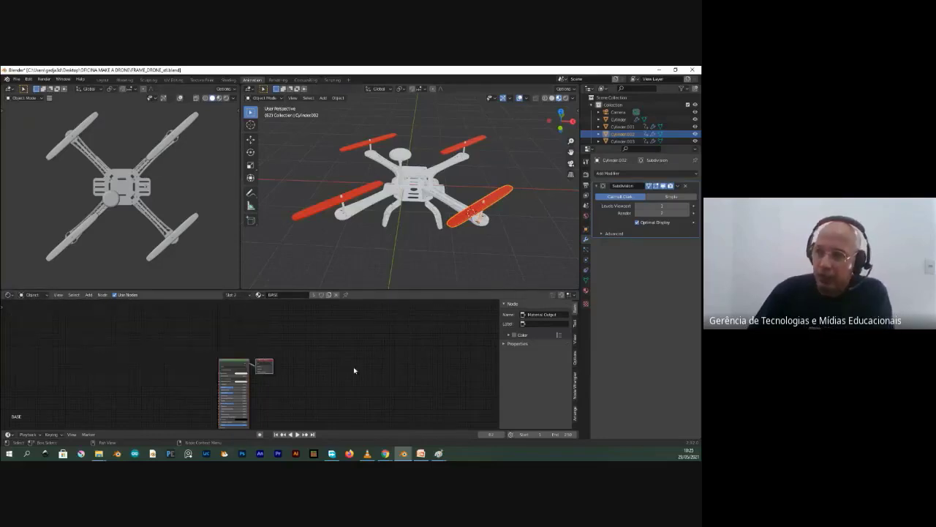
mouse_move(375, 293)
mouse_down()
mouse_move(377, 341)
mouse_move(376, 301)
mouse_up()
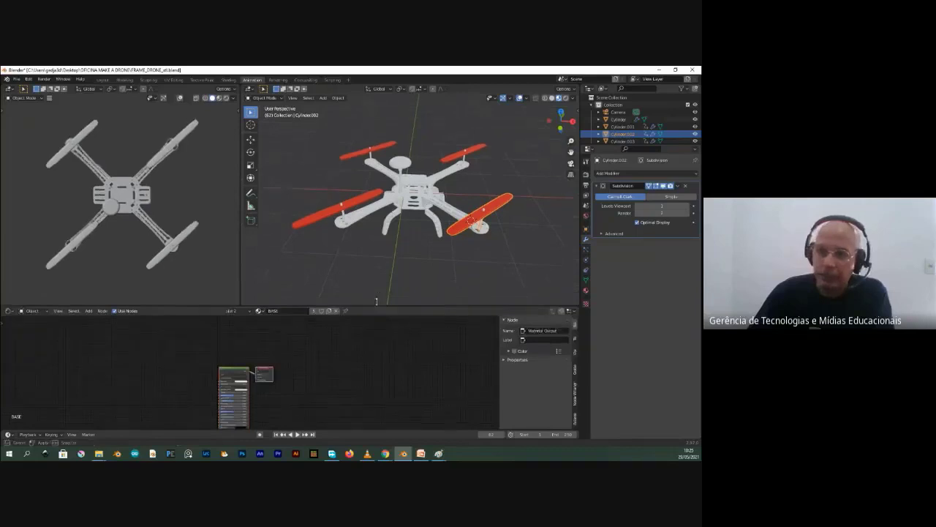
click(10, 311)
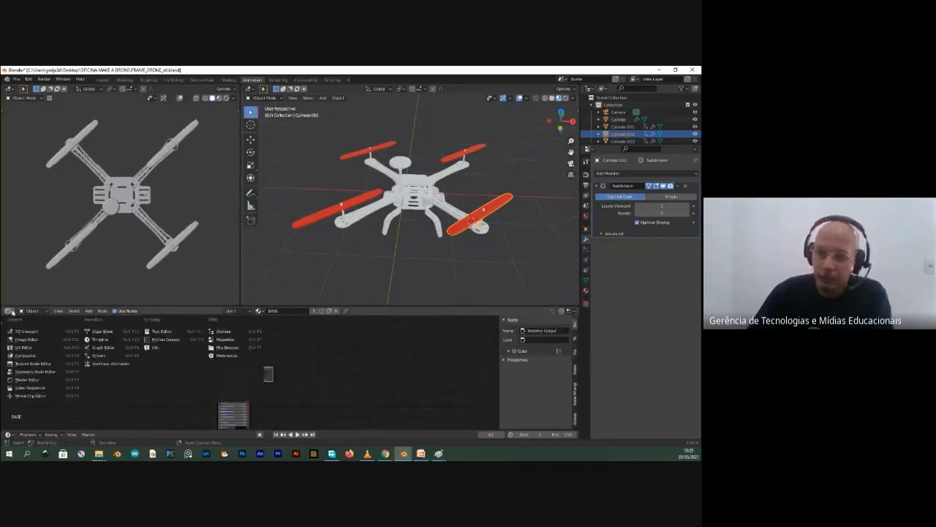
click(107, 348)
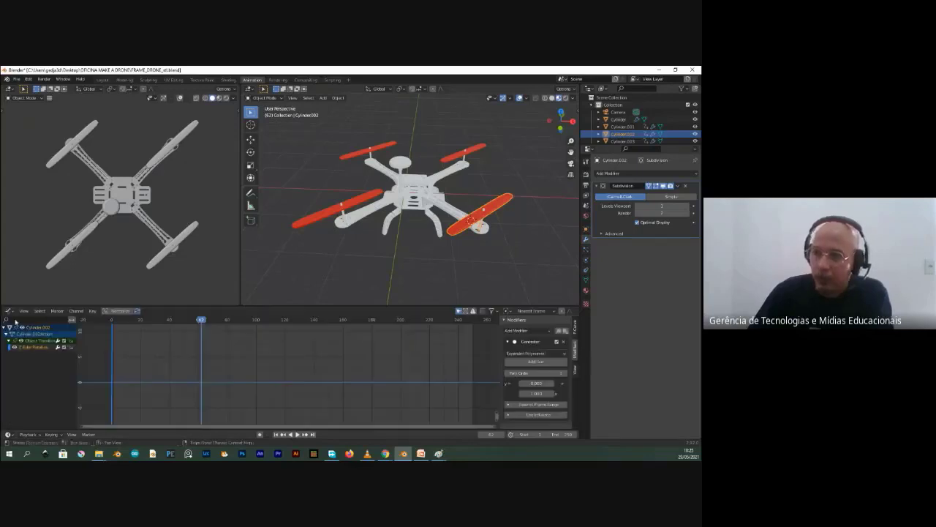
- Examine the Cylinder.002 propeller's keyframes in the Dope Sheet and return to the Graph Editor
click(9, 310)
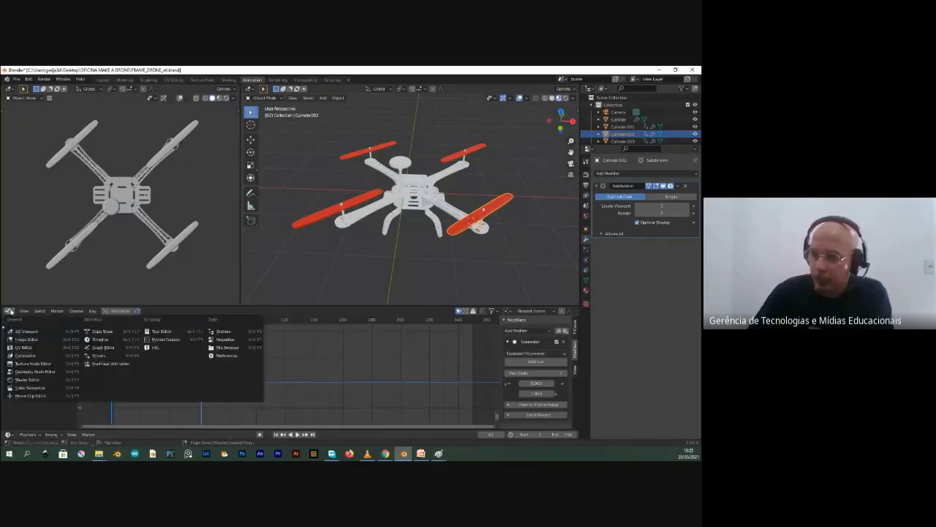
click(9, 310)
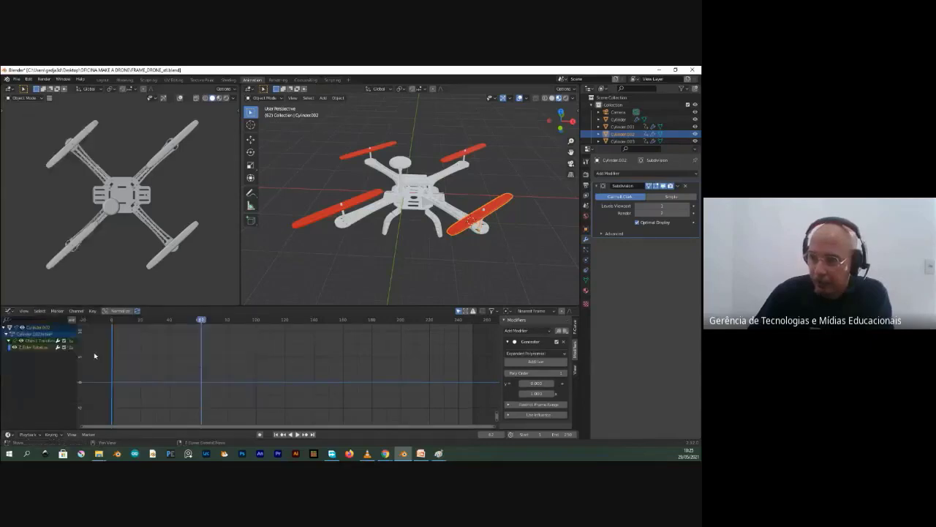
click(12, 311)
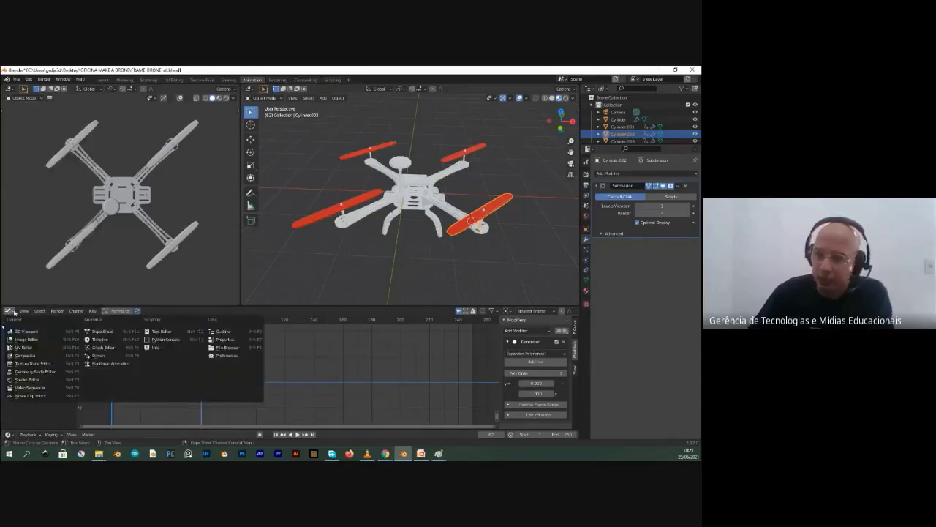
click(12, 311)
click(12, 312)
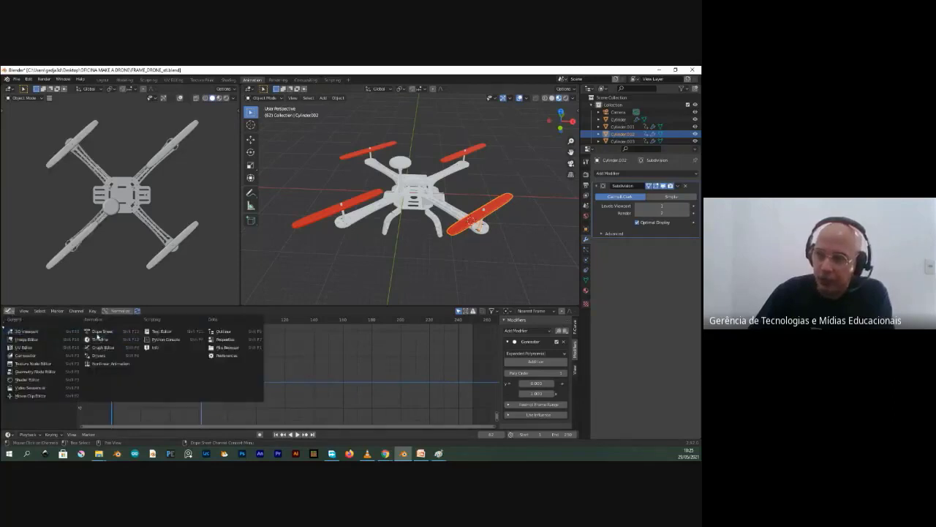
click(98, 332)
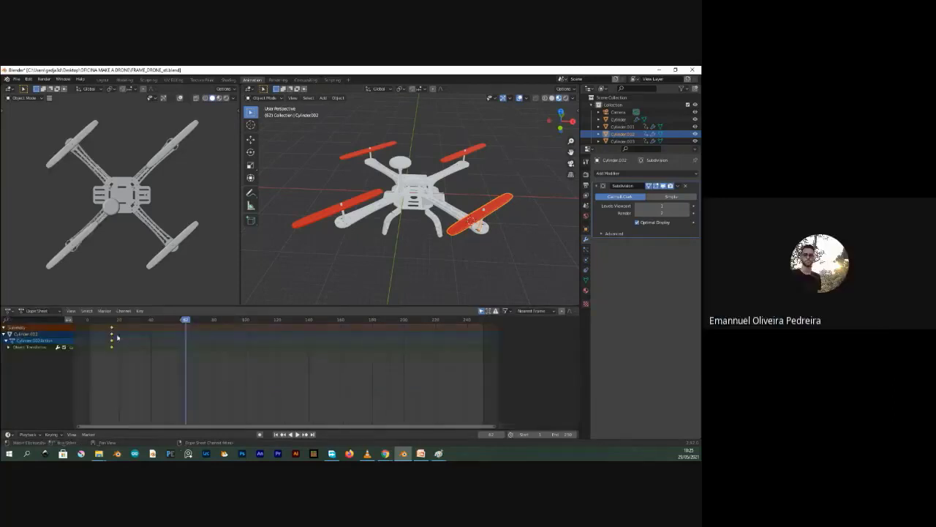
scroll(117, 337, up, 1)
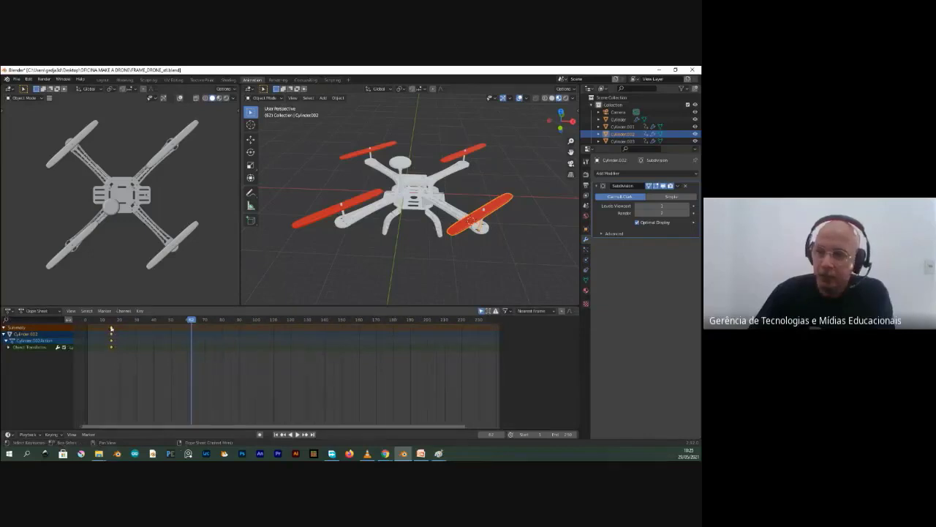
click(9, 311)
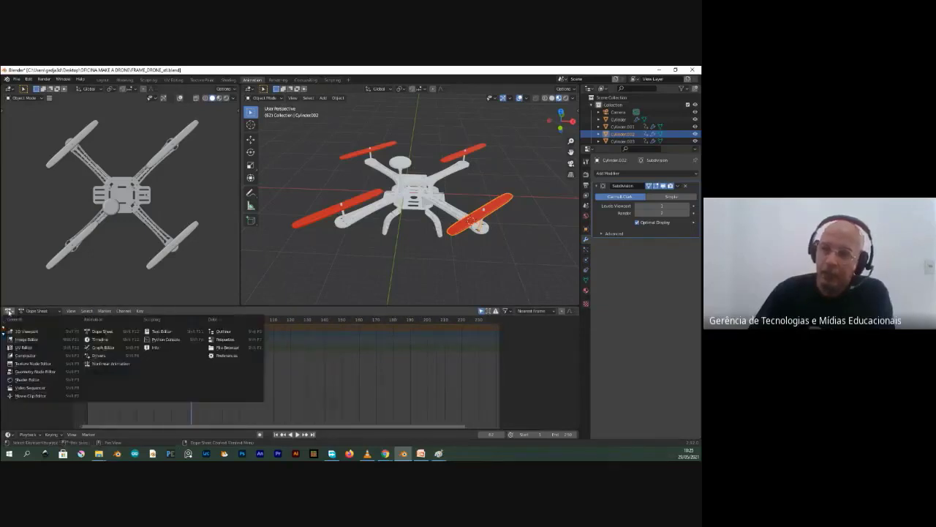
click(104, 348)
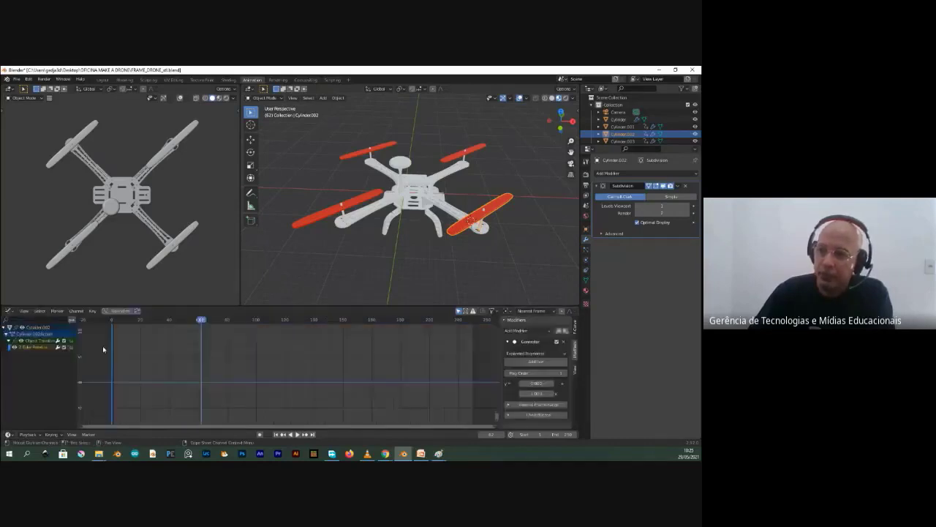
- Delete the Cylinder.002 propeller's Z Euler Rotation channel in the Graph Editor
right_click(34, 349)
click(34, 348)
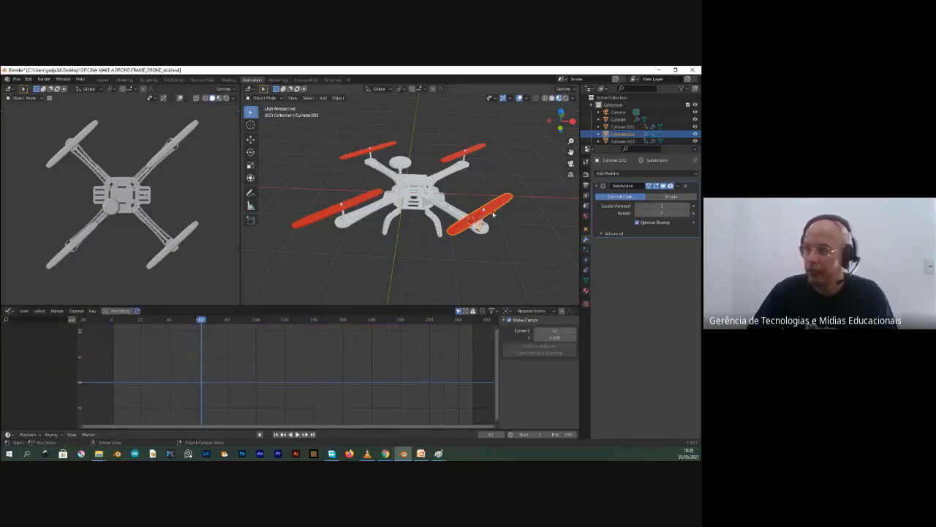
- Insert a Rotation keyframe on the Cylinder.002 propeller at frame 1
scroll(495, 210, up, 3)
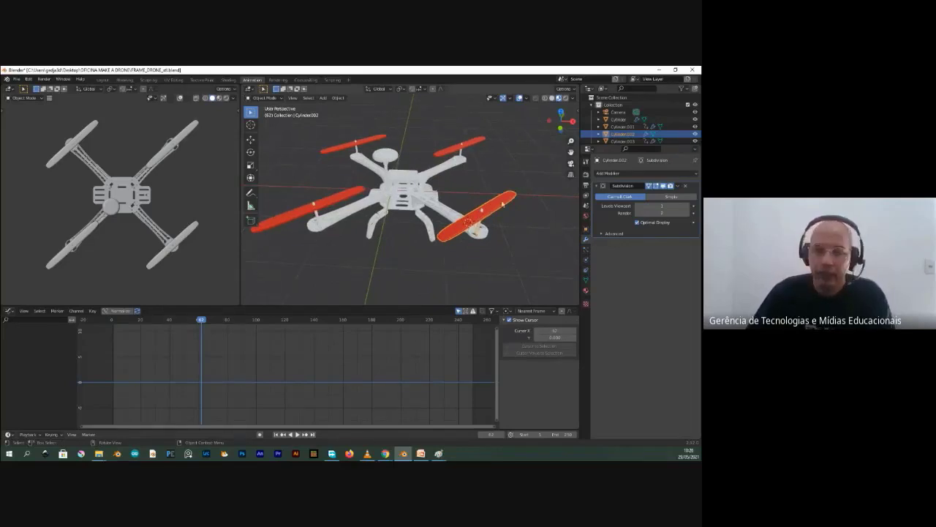
key(i)
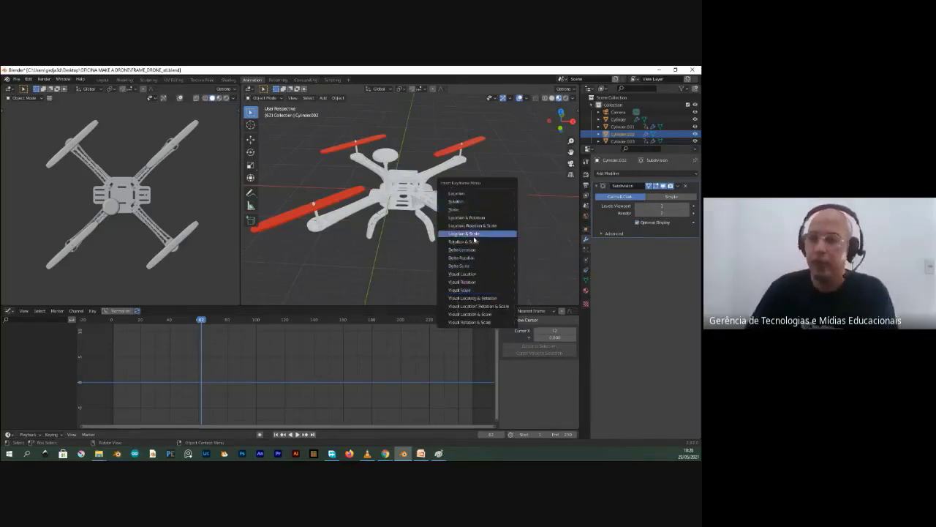
click(277, 435)
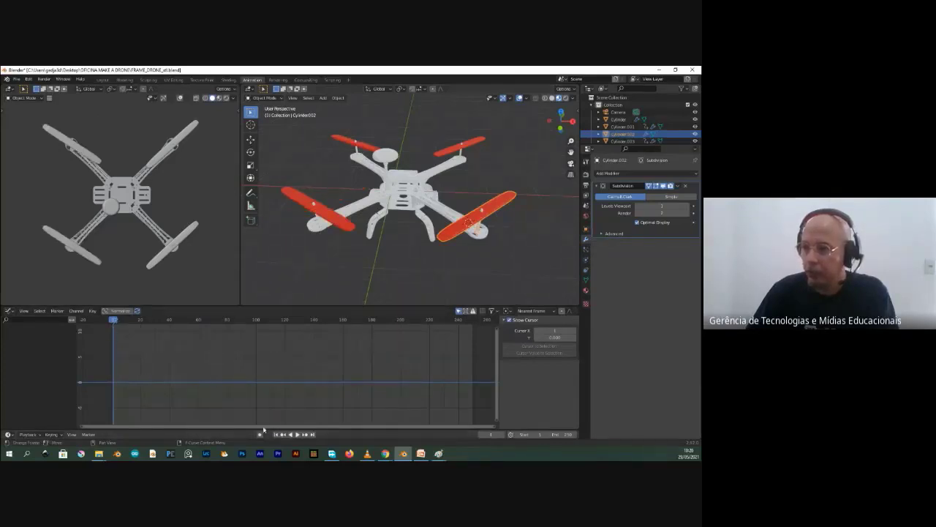
drag(264, 427, 276, 406)
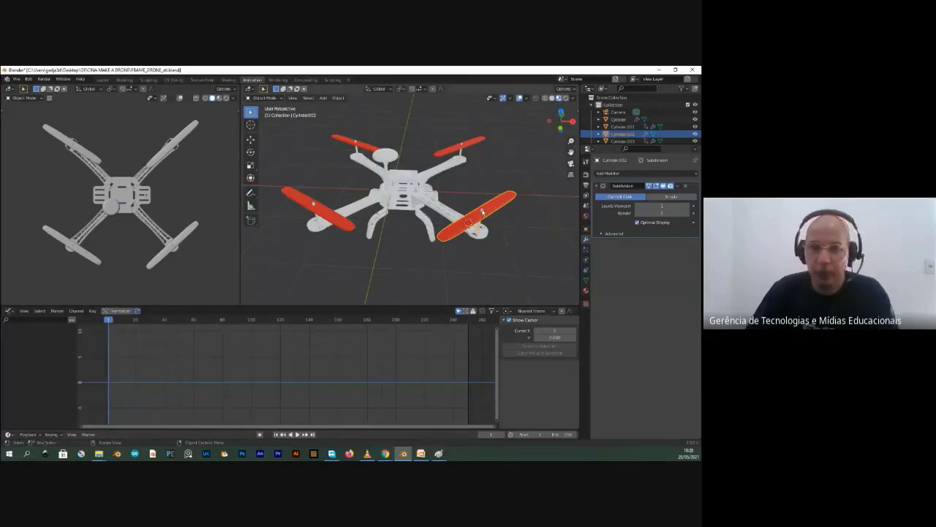
key(i)
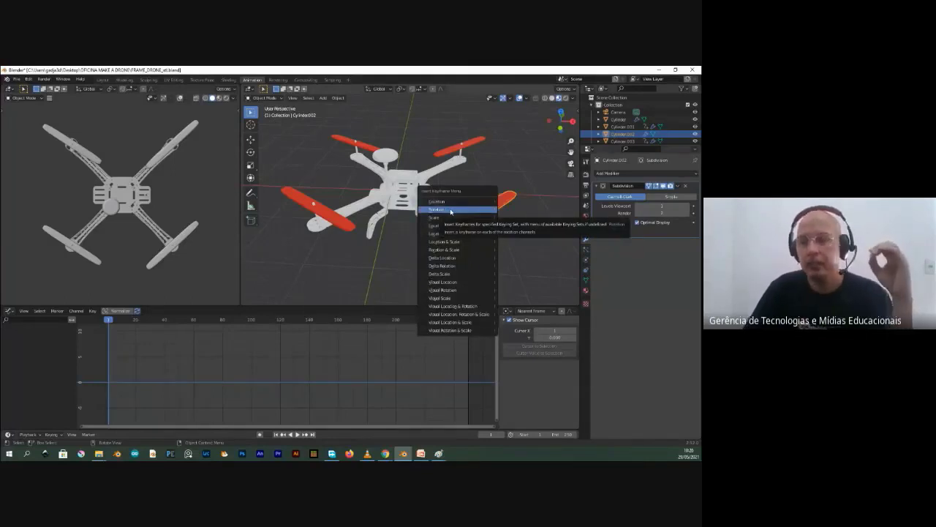
click(451, 211)
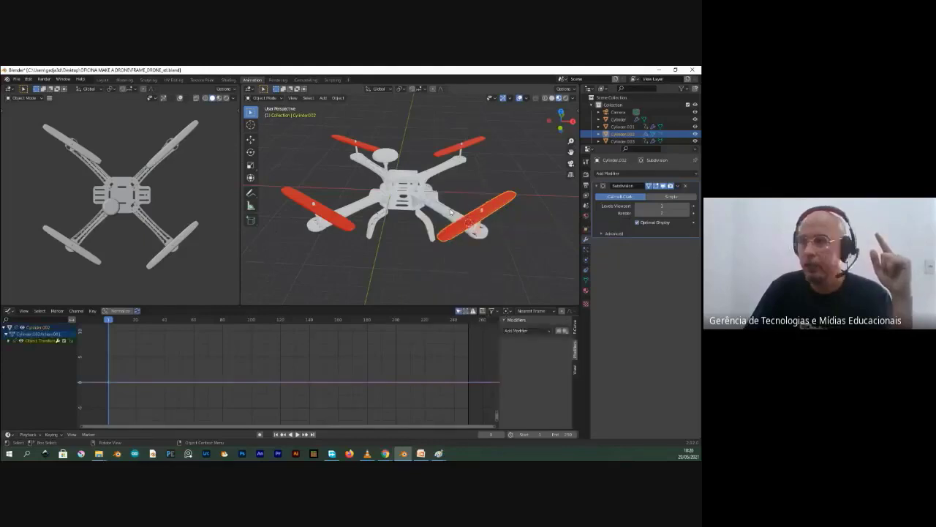
- Expand the Cylinder.002 propeller's Object Transforms group, delete its X and Y Euler Rotation channels, and select the Z Euler Rotation channel
click(33, 342)
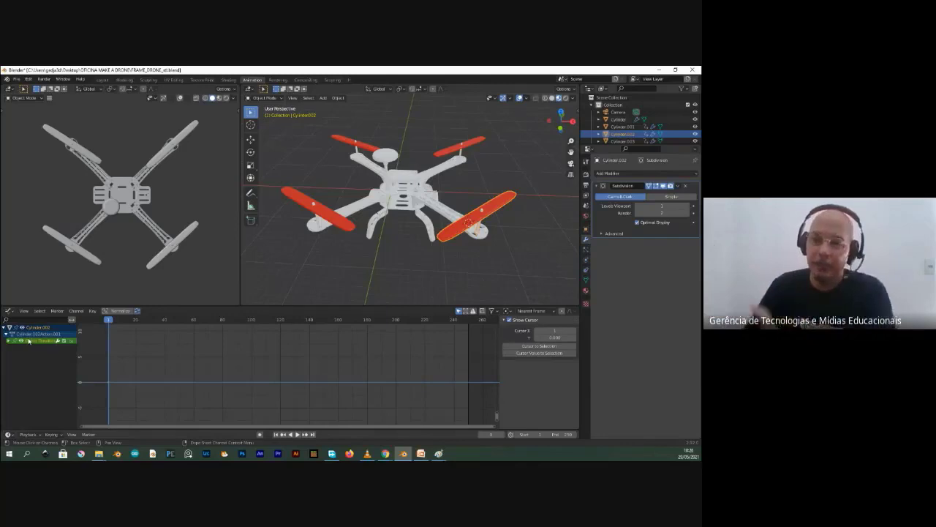
click(27, 341)
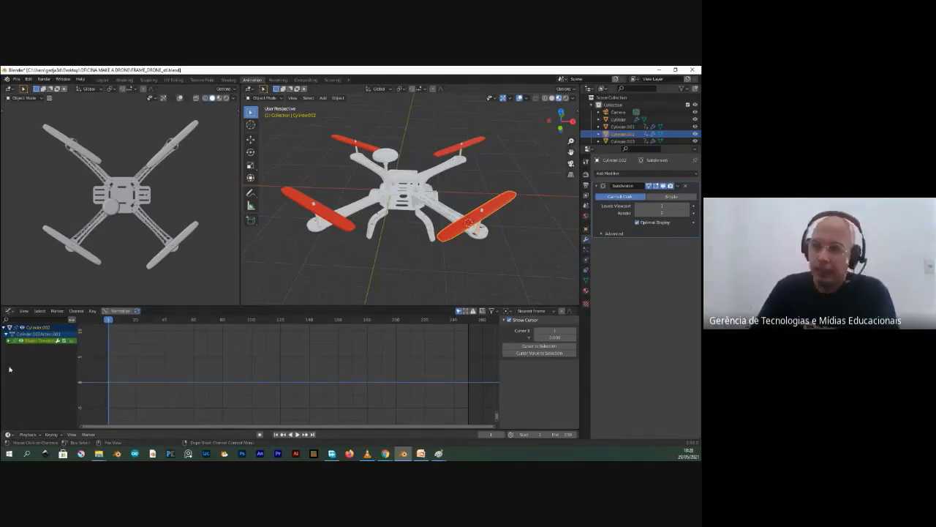
click(9, 341)
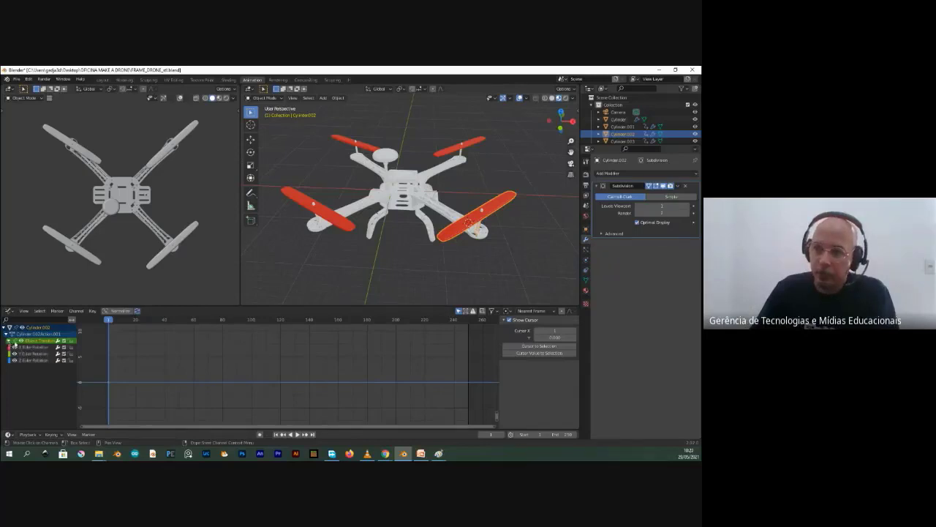
click(35, 348)
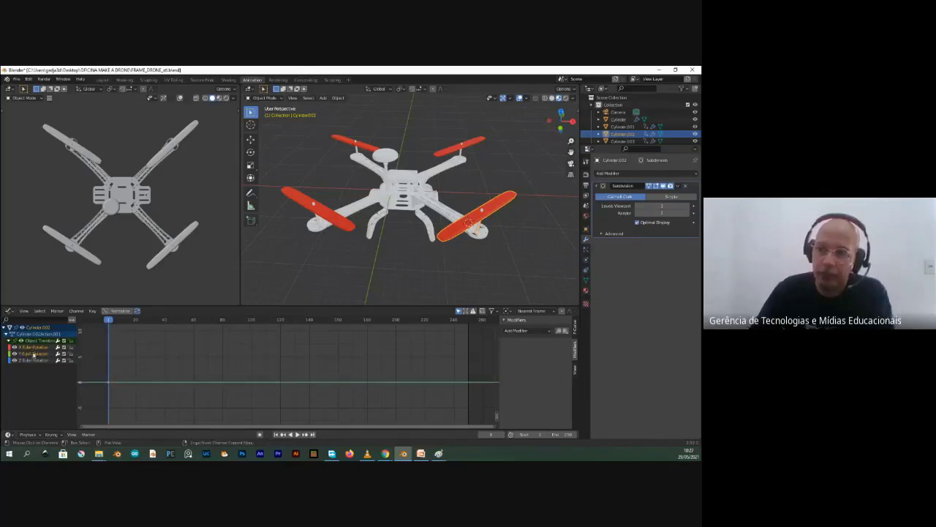
right_click(34, 353)
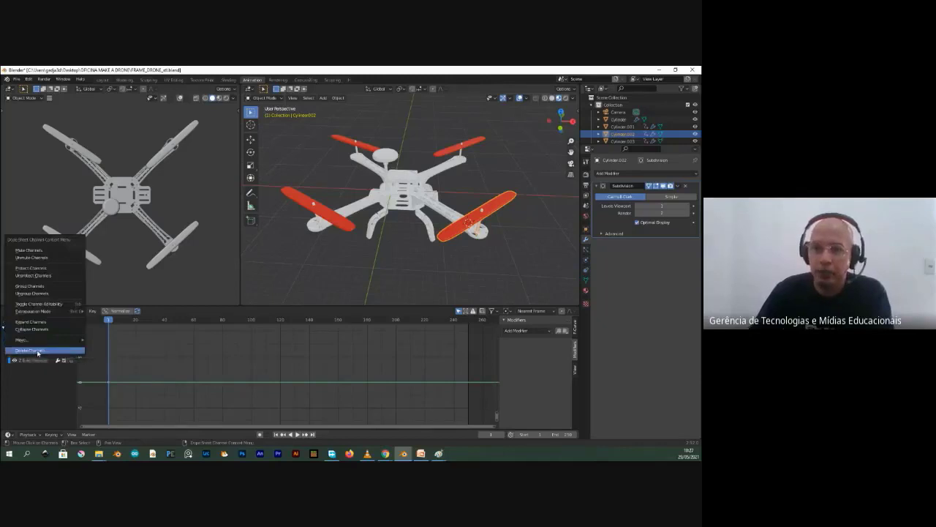
click(37, 351)
click(33, 349)
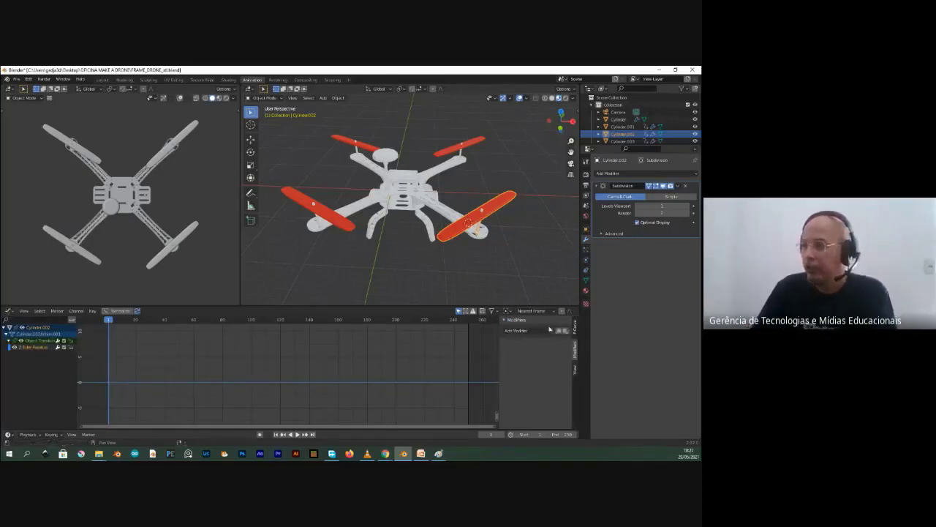
- Hide and show the Graph Editor's sidebar several times, leaving it shown
click(405, 347)
key(n)
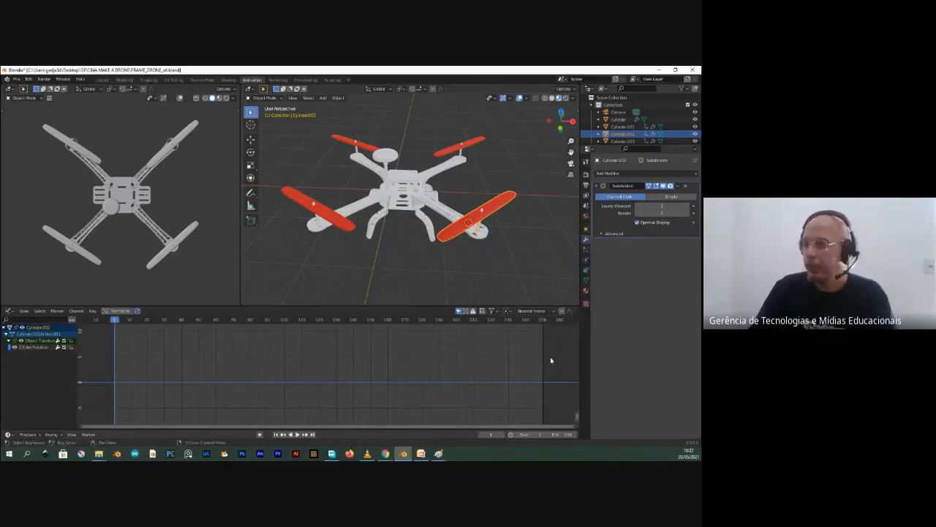
key(n)
key(n)
key(n)
key(n)
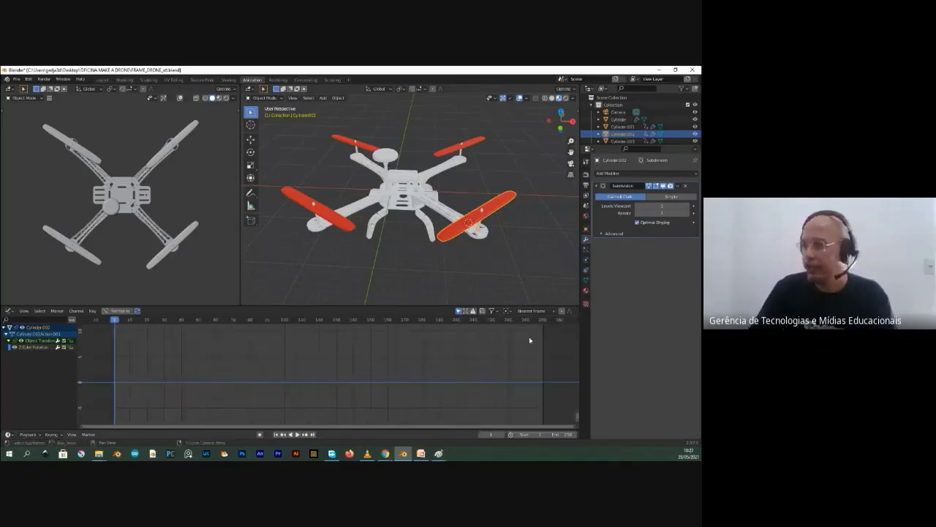
key(n)
key(n)
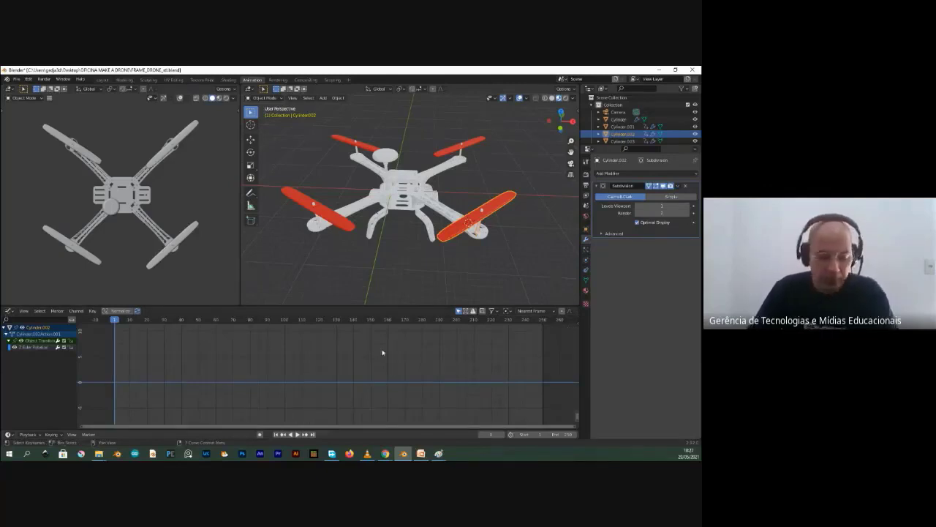
key(n)
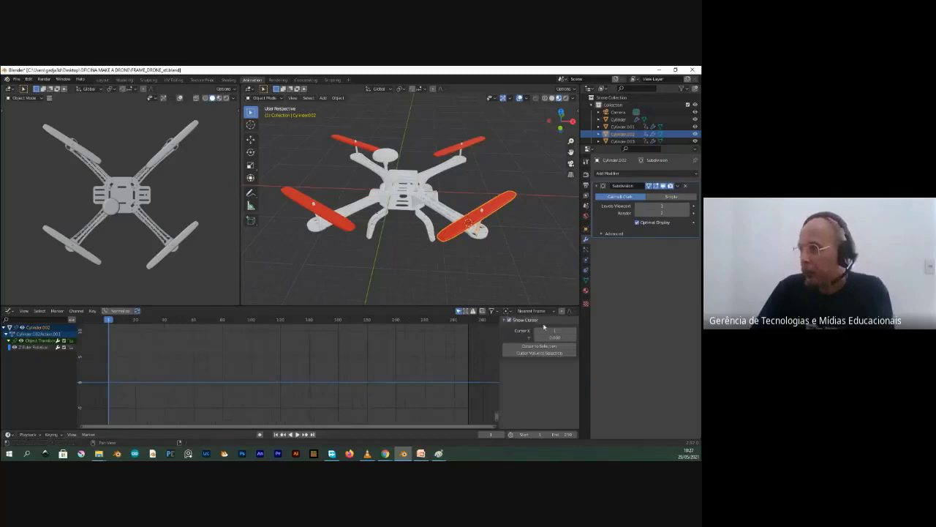
- Add a Generator modifier to the Cylinder.002 propeller's Z Euler Rotation channel
click(42, 348)
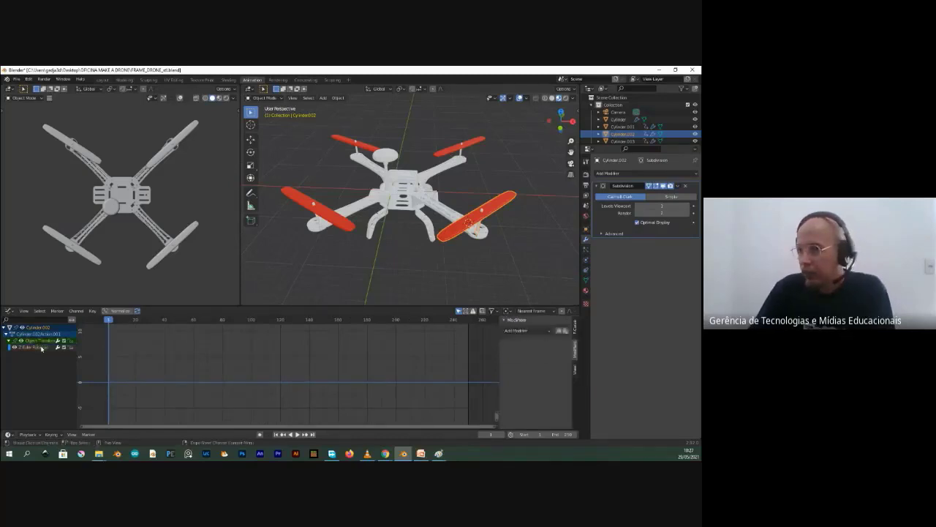
click(576, 331)
click(575, 350)
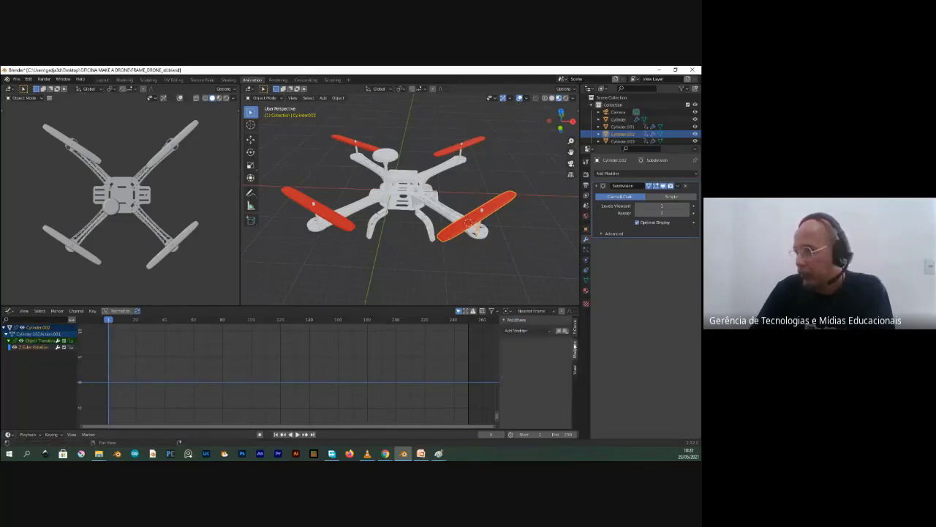
click(532, 332)
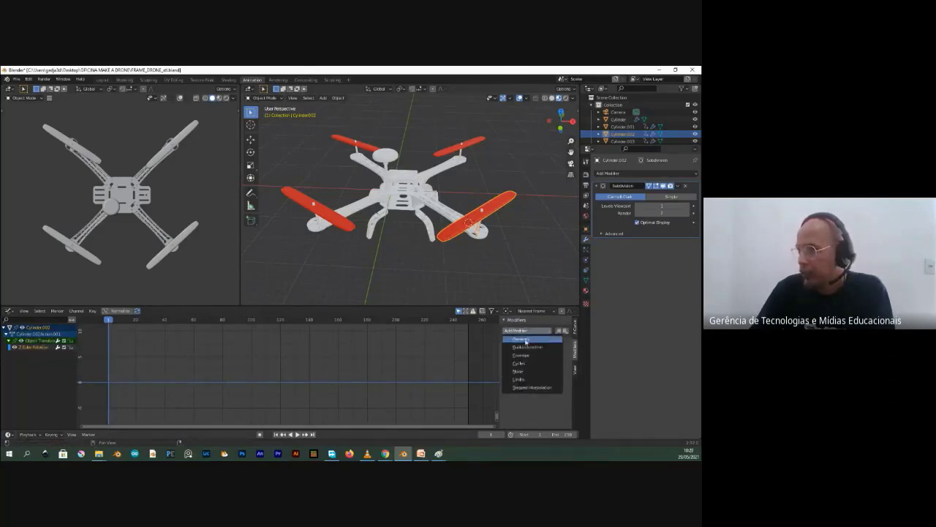
click(528, 340)
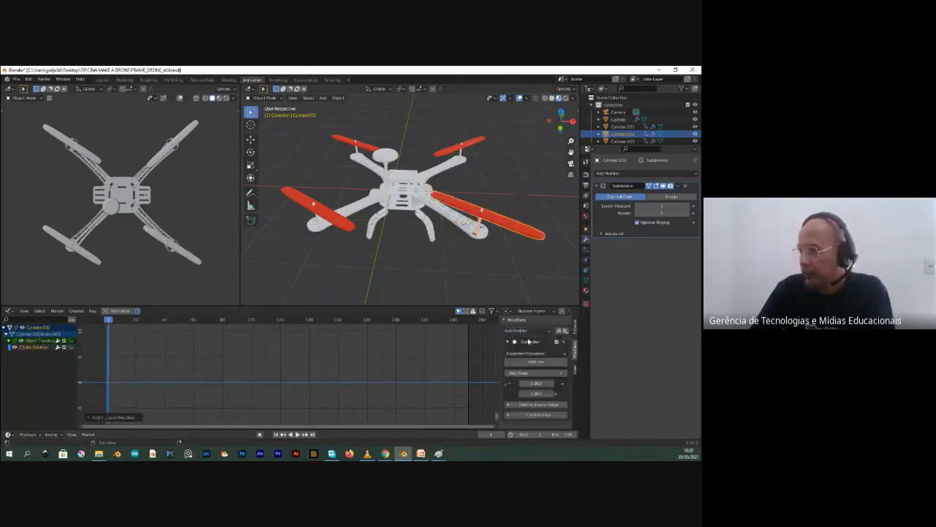
- Play the animation to examine the Cylinder.002 propeller's rotation alongside the other propellers, and stop playback
key(space)
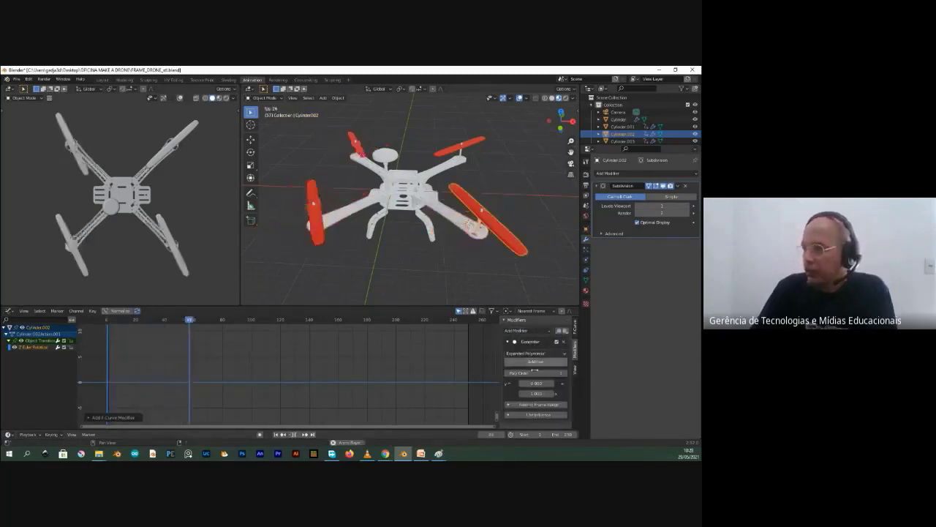
click(294, 435)
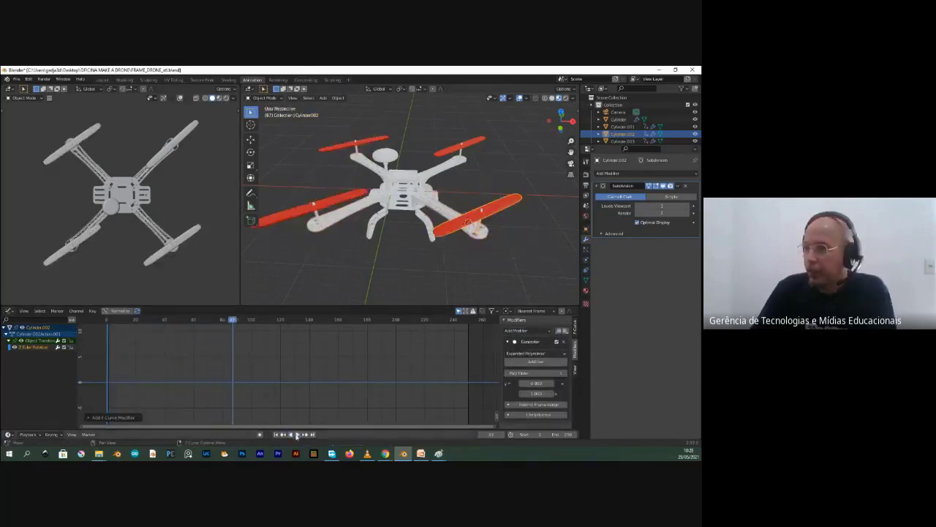
click(296, 434)
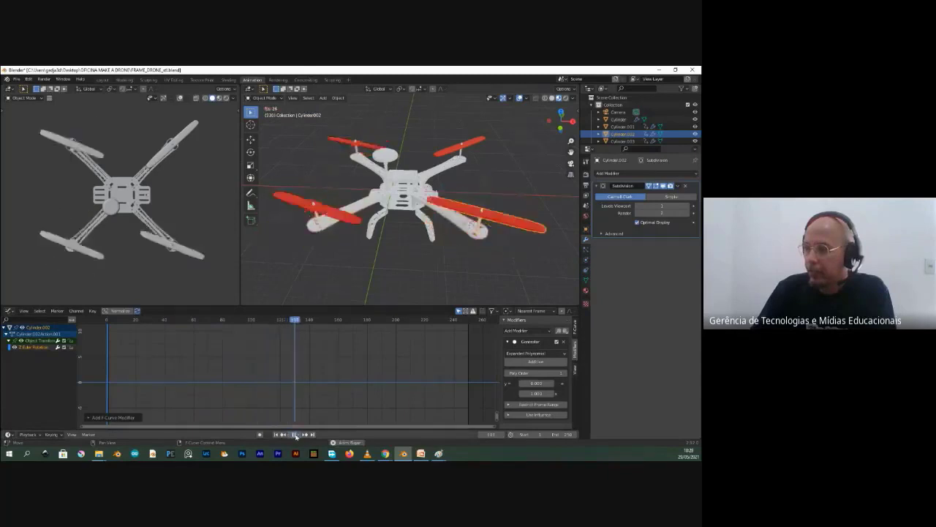
click(296, 435)
click(294, 435)
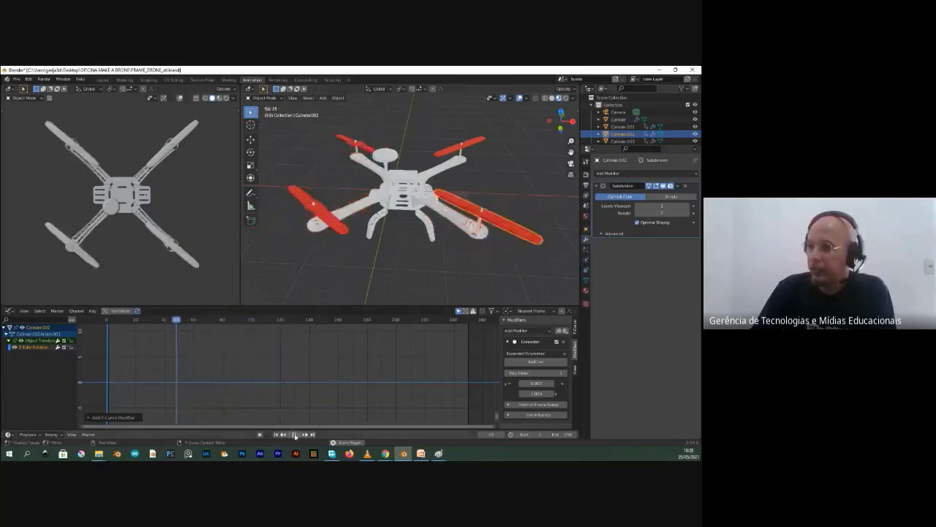
click(295, 434)
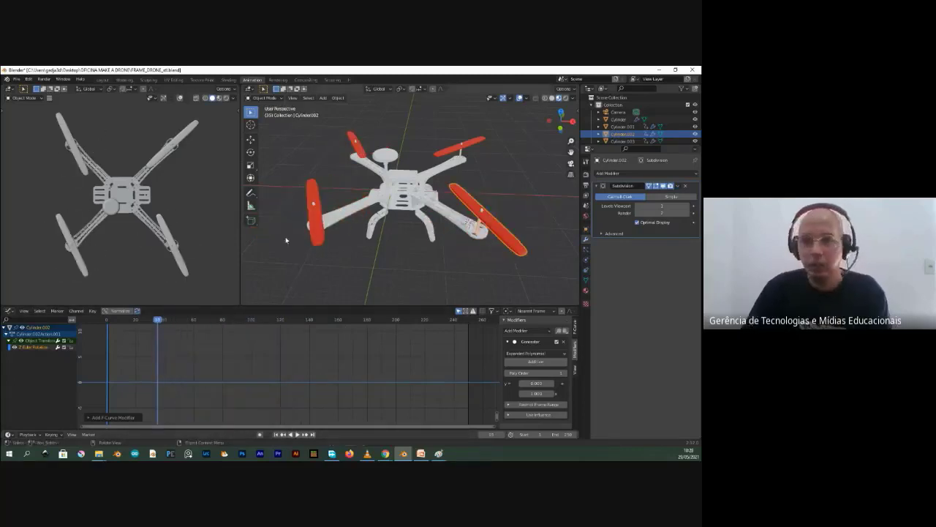
- Undo the Generator modifier and reopen the recent file FRAME_DRONE_stl.blend without saving the changes
key(ctrl+z)
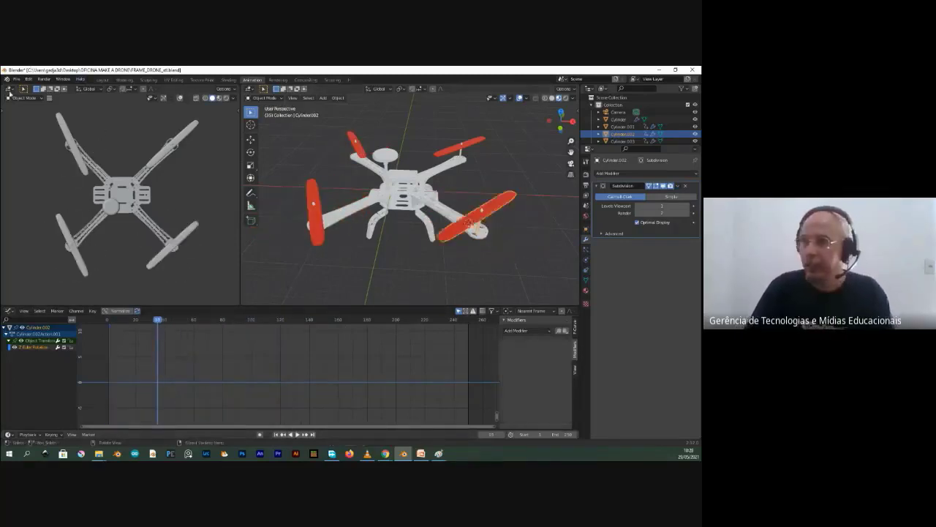
click(15, 79)
mouse_move(33, 102)
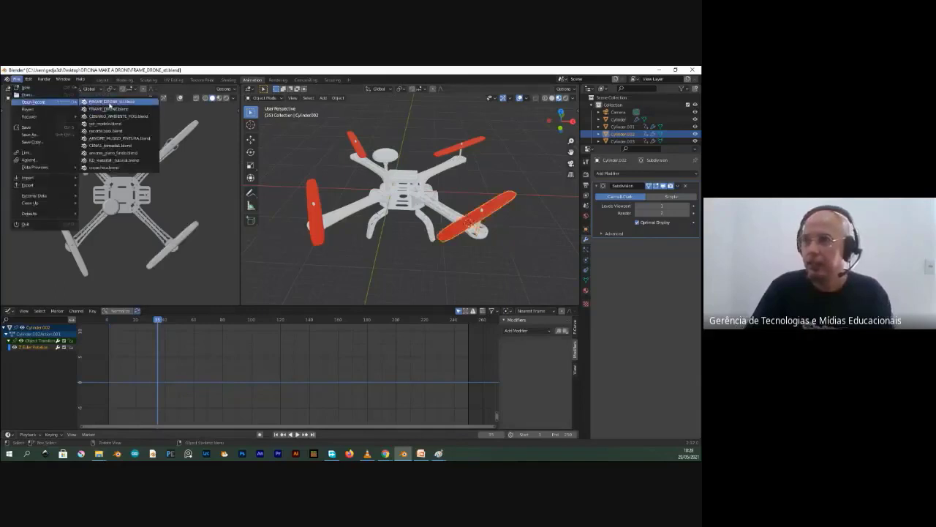
click(107, 103)
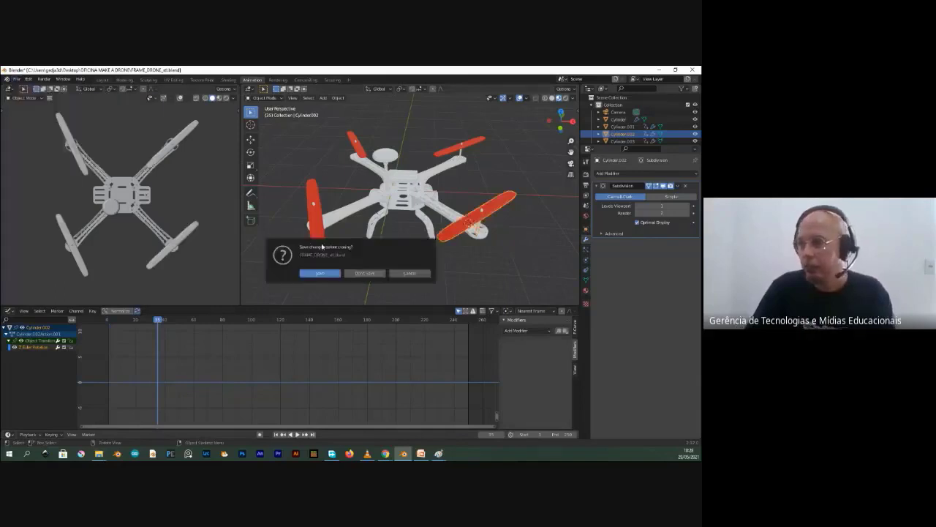
click(365, 273)
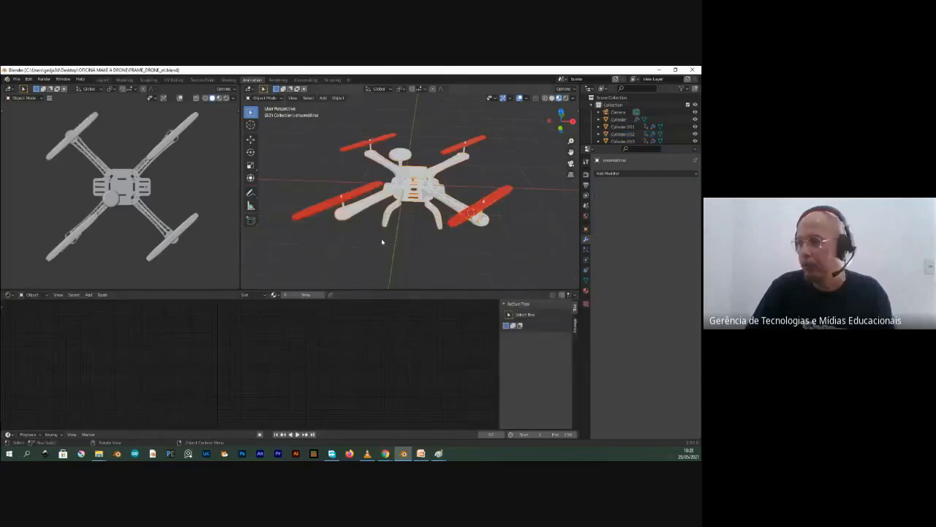
- Select the Cylinder.002 propeller, replace the Shader Editor with the Graph Editor, and play the animation
click(481, 217)
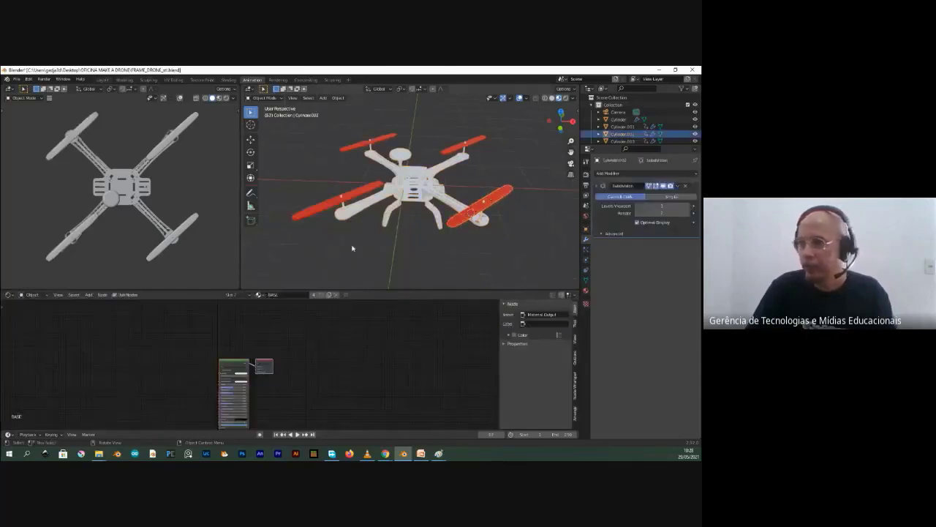
click(9, 294)
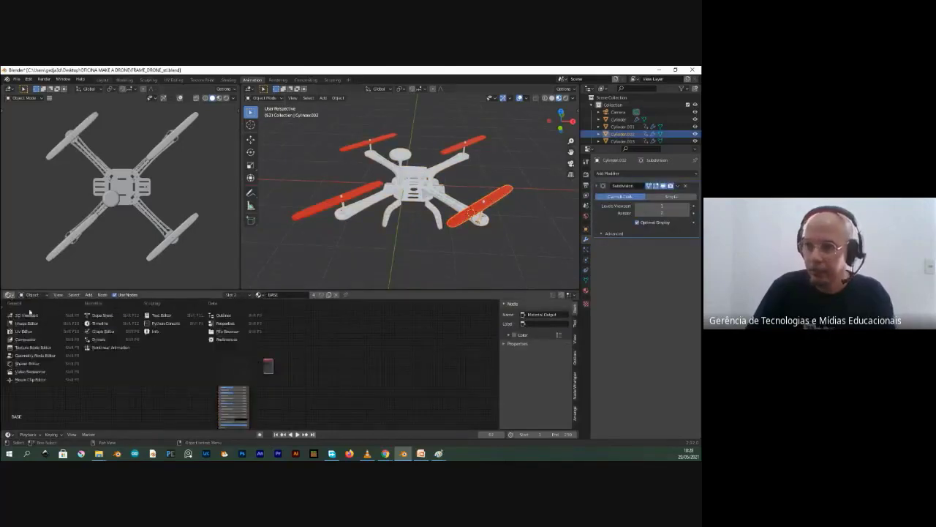
click(110, 332)
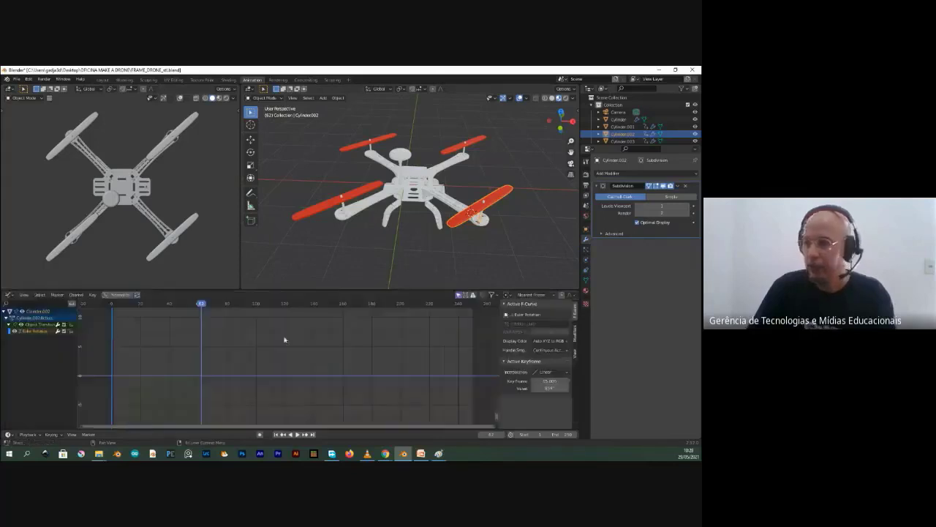
click(300, 434)
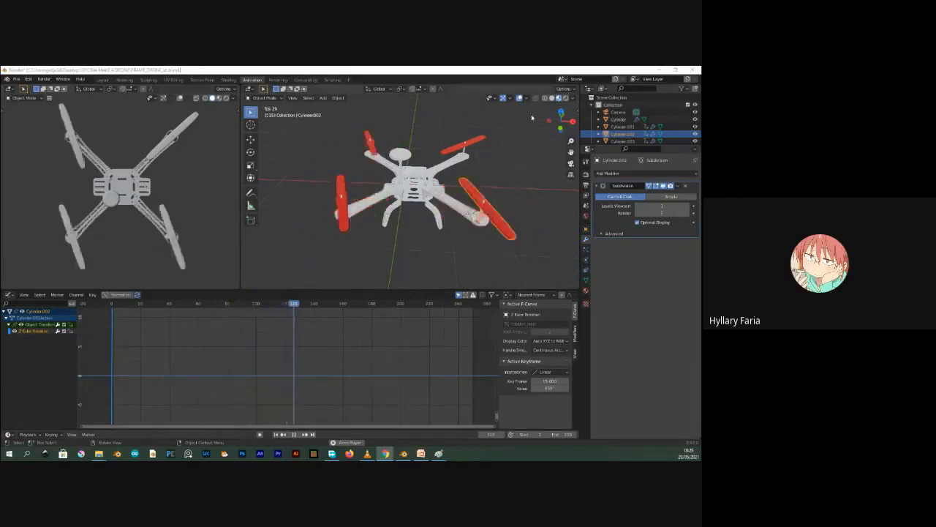
- Stop the animation and delete the unanimated Cylinder propeller from its arm
click(480, 141)
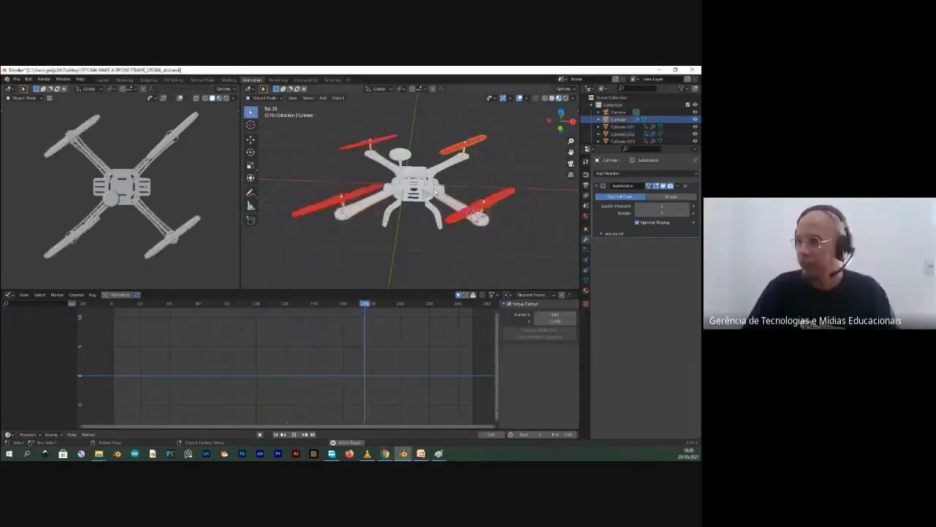
key(Escape)
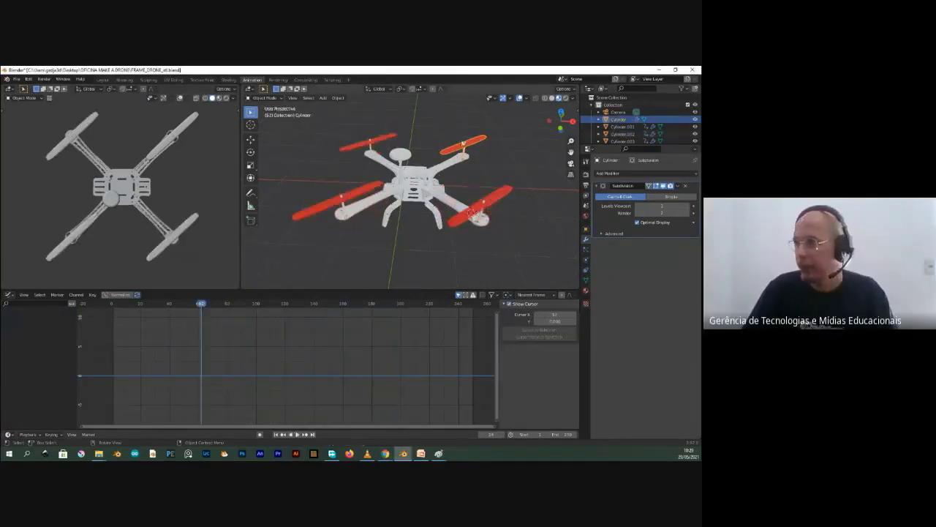
key(x)
click(464, 147)
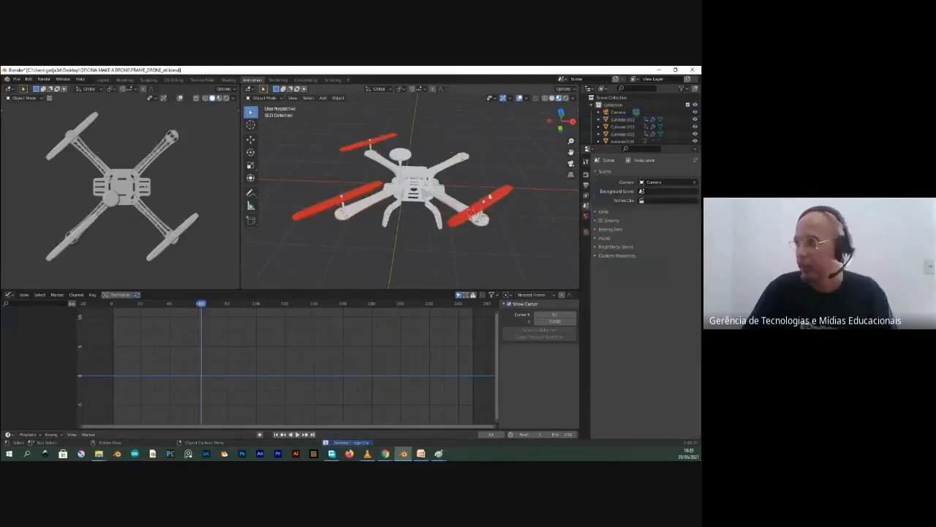
- Duplicate the animated Cylinder.002 propeller, moving the copy toward the bare arm, and play the animation with the original selected
click(491, 199)
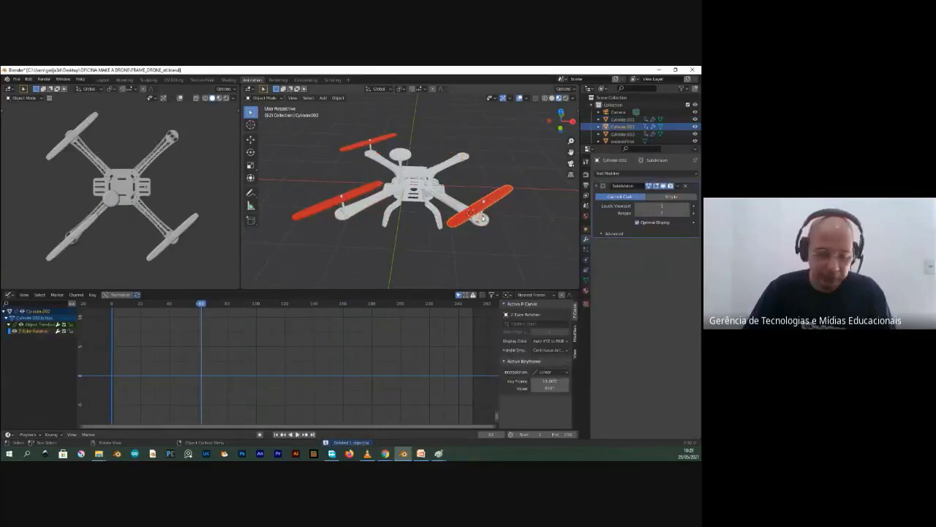
key(shift+d)
right_click(481, 217)
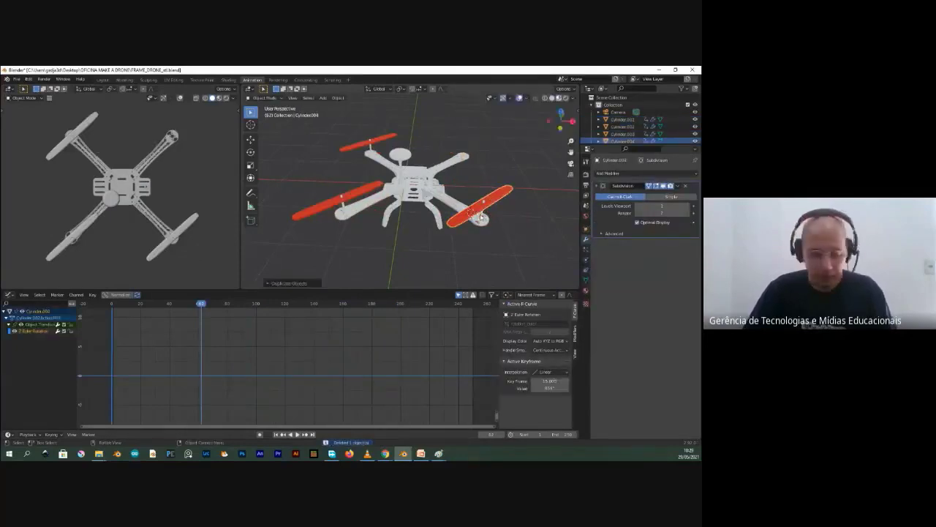
drag(475, 212, 490, 172)
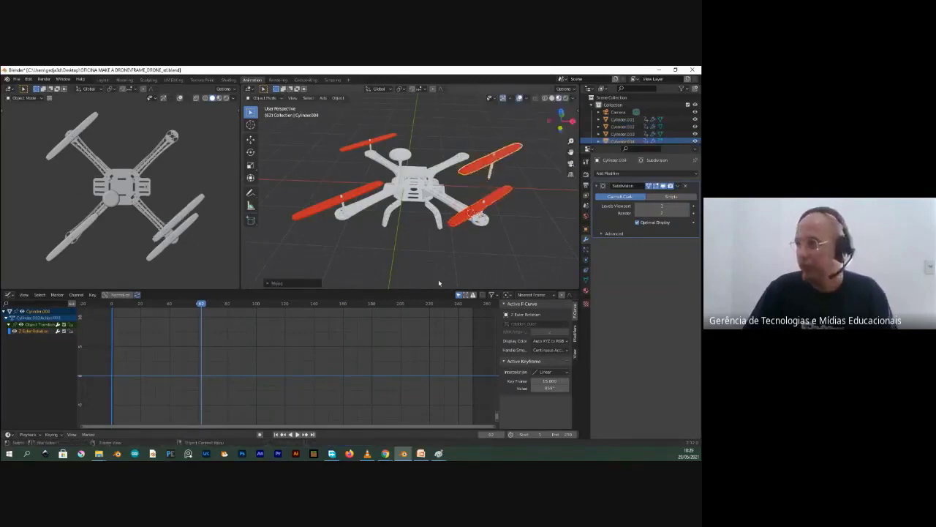
click(460, 222)
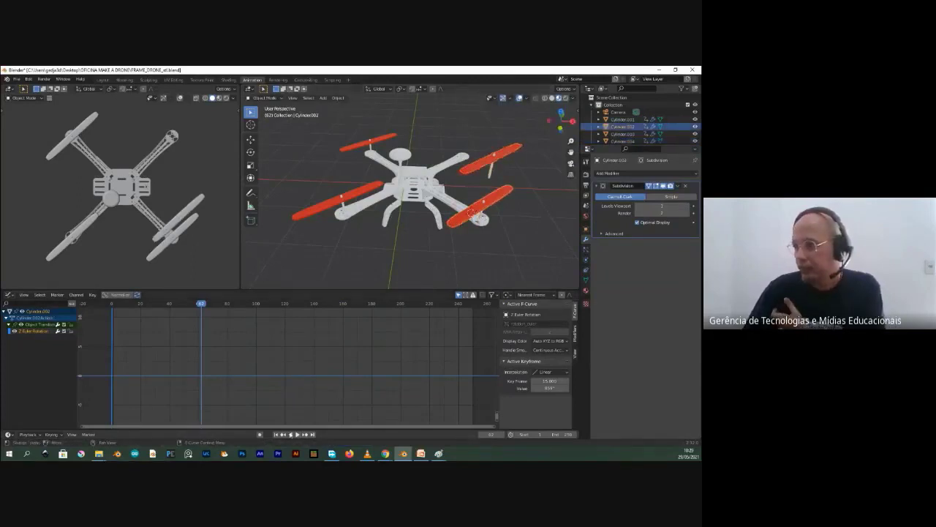
click(296, 434)
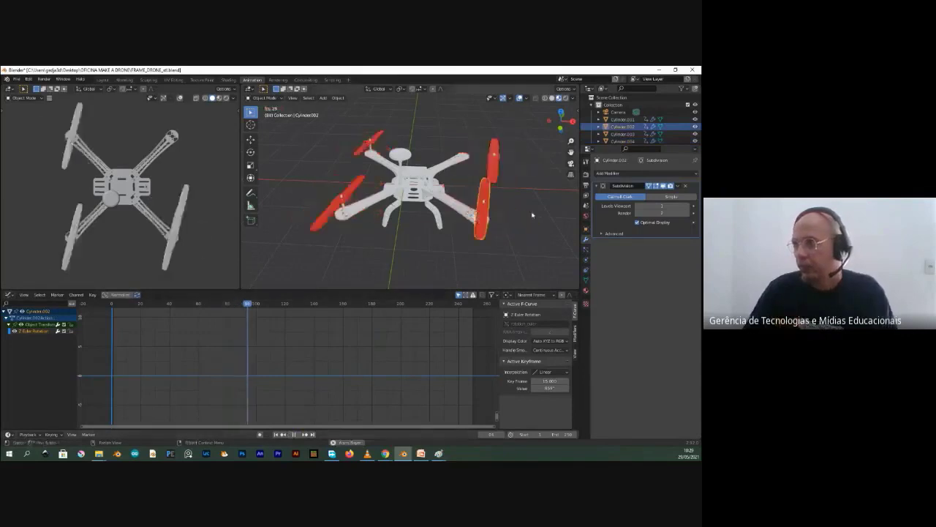
- Stop the animation and move the duplicated propeller Cylinder.004 over the end of the bare arm in the top view
click(296, 435)
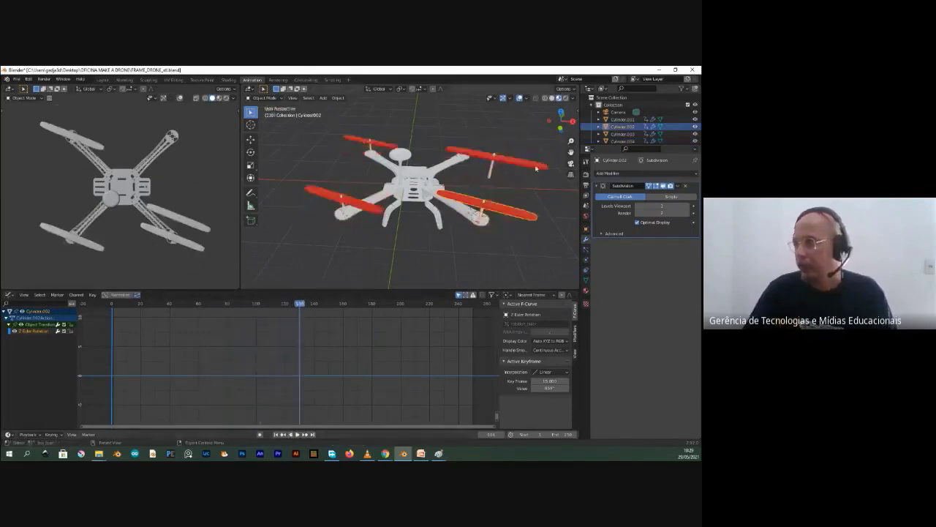
click(504, 164)
key(KP_7)
scroll(503, 163, down, 8)
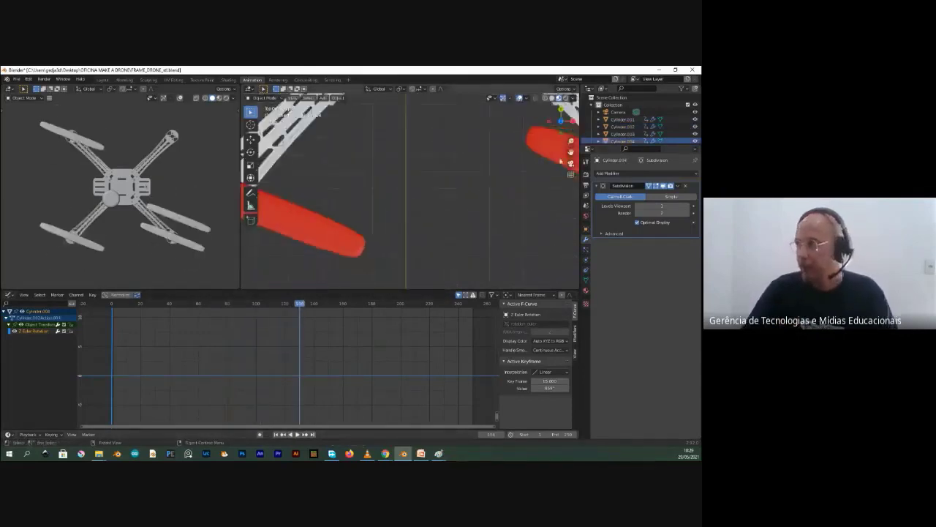
shift+middle_drag(525, 171, 305, 278)
scroll(353, 228, up, 3)
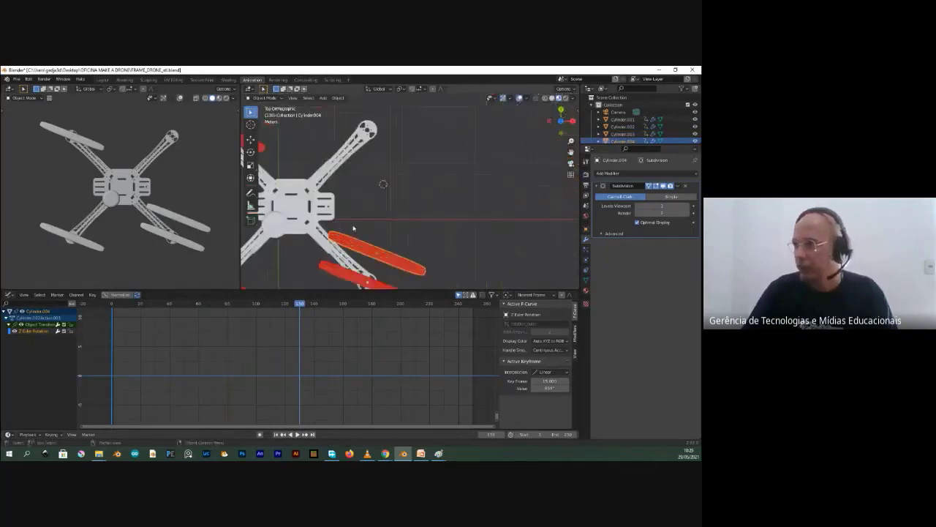
key(g)
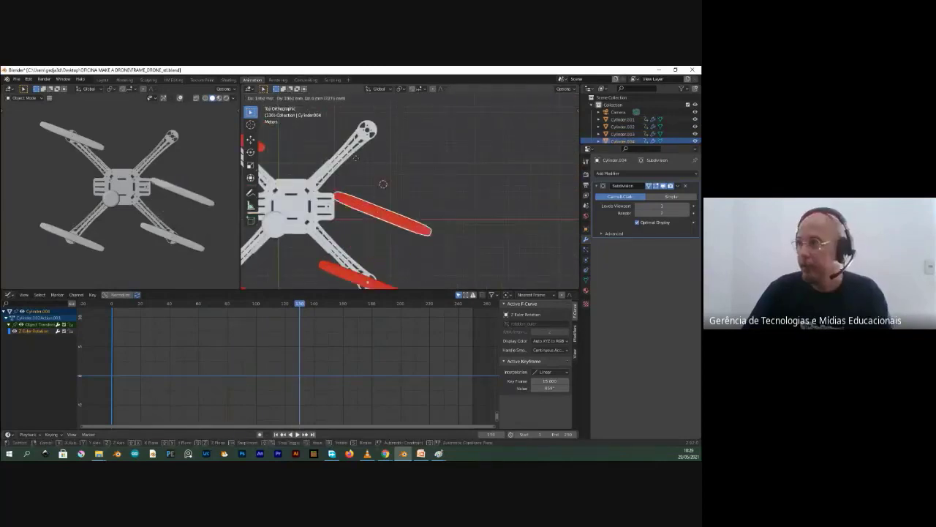
click(346, 100)
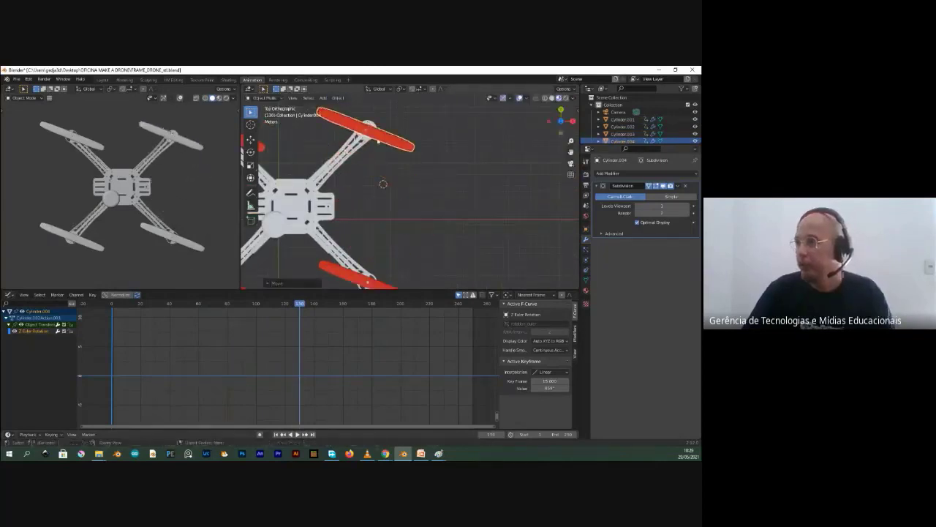
- Fine-tune the Cylinder.004 propeller's position so its shaft is centred on the arm's round end
shift+middle_drag(371, 139, 420, 185)
scroll(419, 183, up, 5)
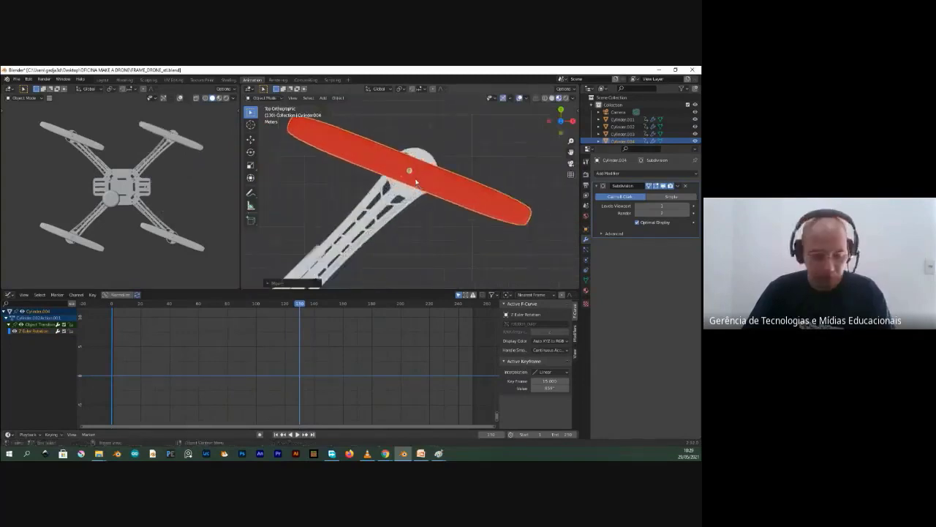
key(g)
click(421, 188)
scroll(421, 188, down, 5)
middle_drag(421, 188, 397, 196)
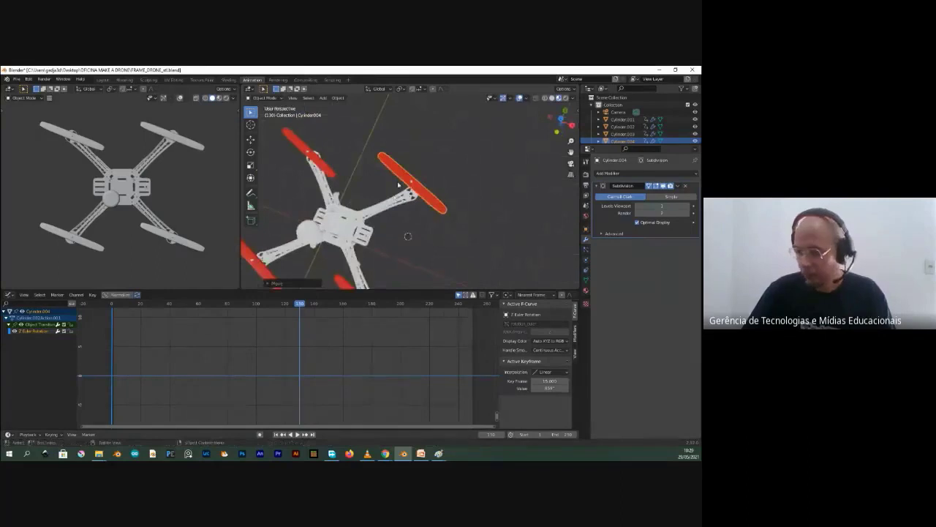
- Lower the Cylinder.004 propeller along Z until its shaft sits on the arm
key(KP_3)
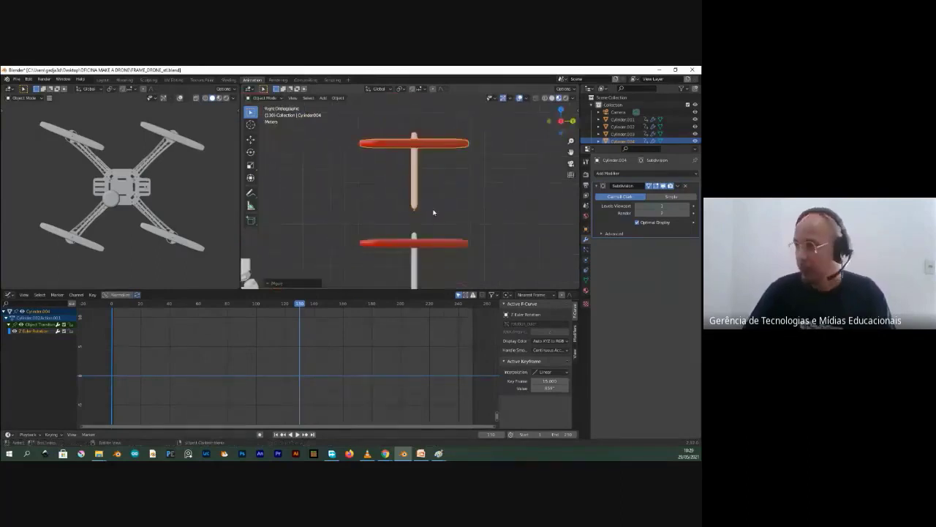
key(KP_1)
scroll(425, 212, down, 8)
middle_drag(445, 209, 422, 213)
scroll(423, 213, up, 3)
key(g)
key(z)
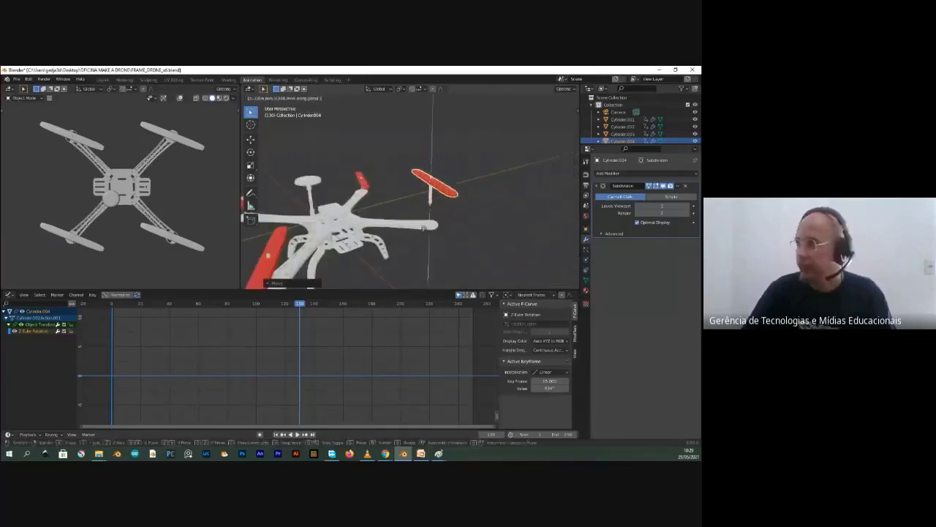
click(428, 249)
mouse_move(427, 248)
middle_down()
mouse_move(366, 212)
mouse_move(331, 223)
mouse_move(496, 140)
mouse_move(502, 184)
mouse_move(455, 177)
mouse_move(469, 219)
mouse_move(461, 241)
mouse_move(424, 241)
middle_up()
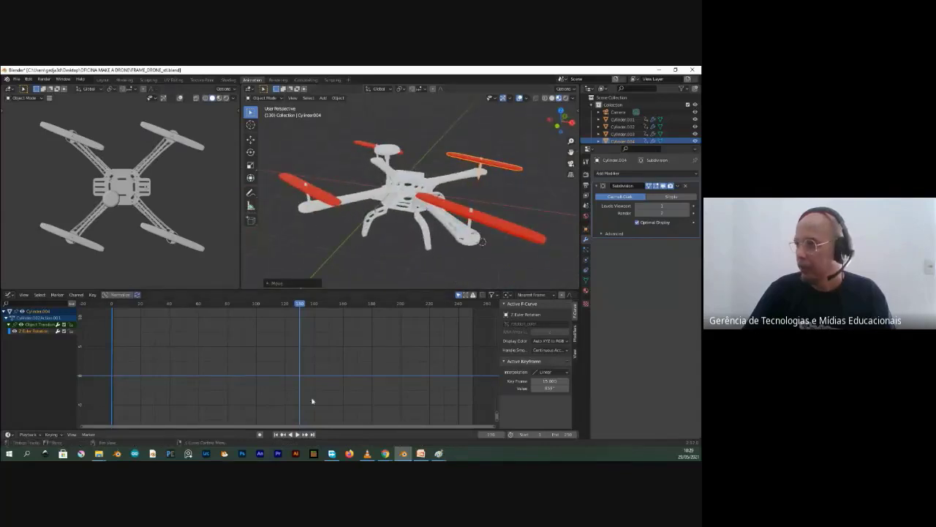
- Play the animation to check the four propellers and test moving the drone frame on its own
click(298, 433)
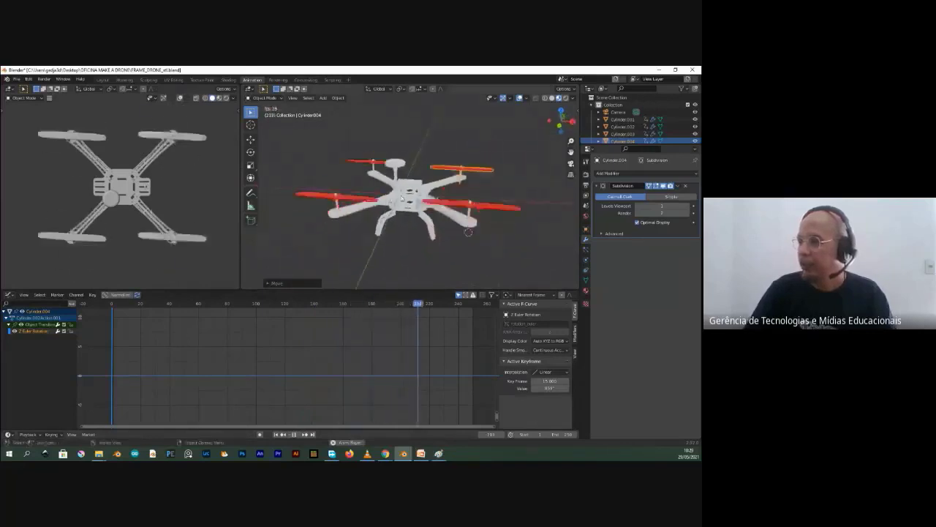
click(401, 198)
key(g)
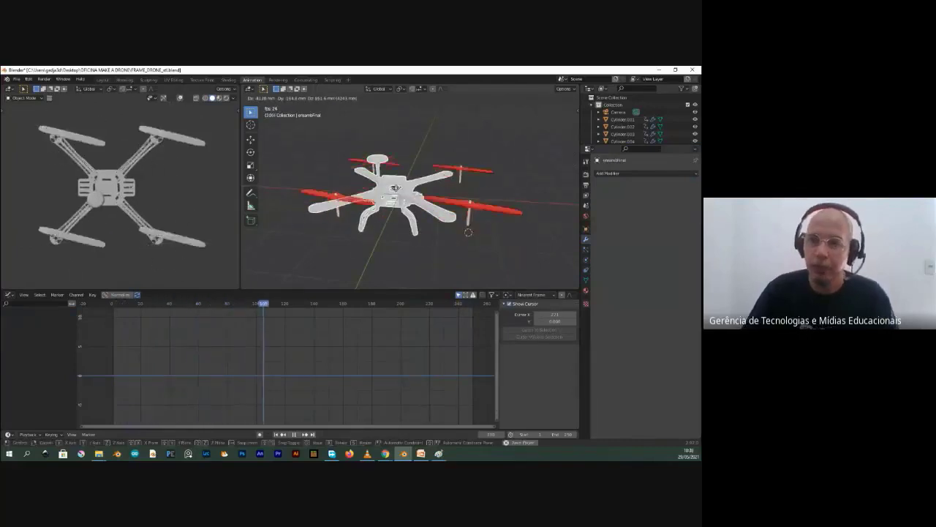
key(Escape)
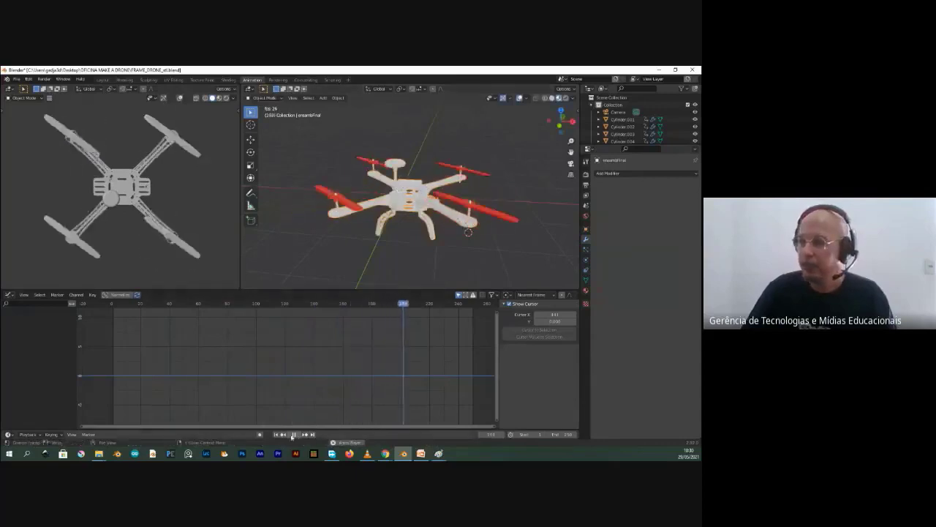
- Stop the animation and save the drone file
click(293, 435)
click(17, 79)
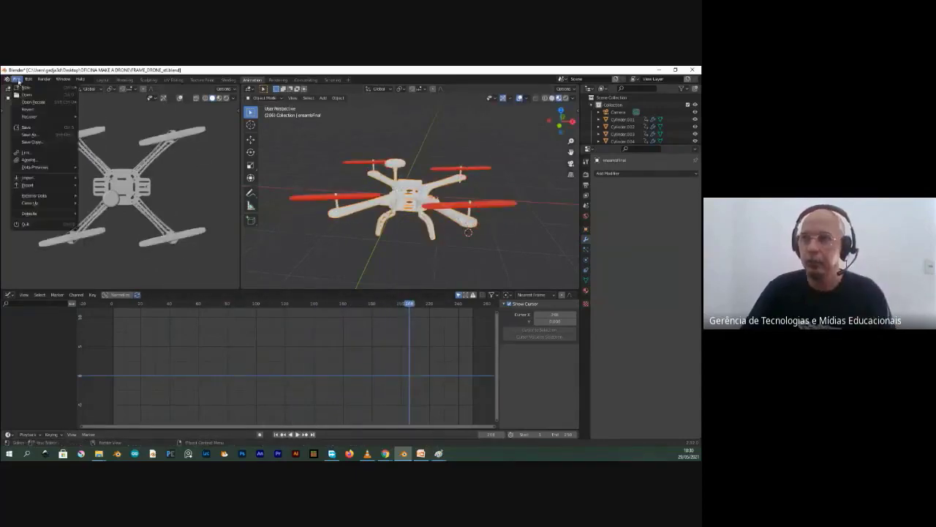
click(28, 128)
- Try to move the drone frame together with the propellers before any parenting
scroll(507, 241, up, 2)
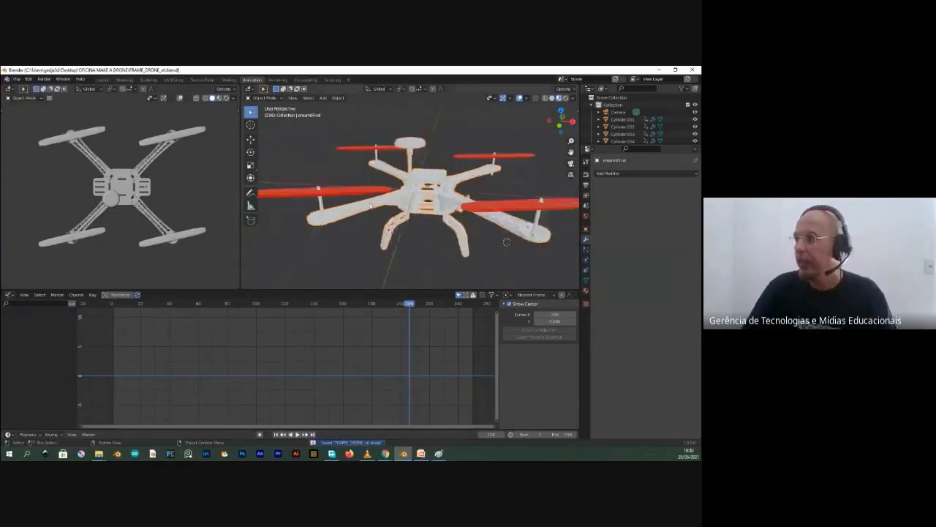
key(a)
key(g)
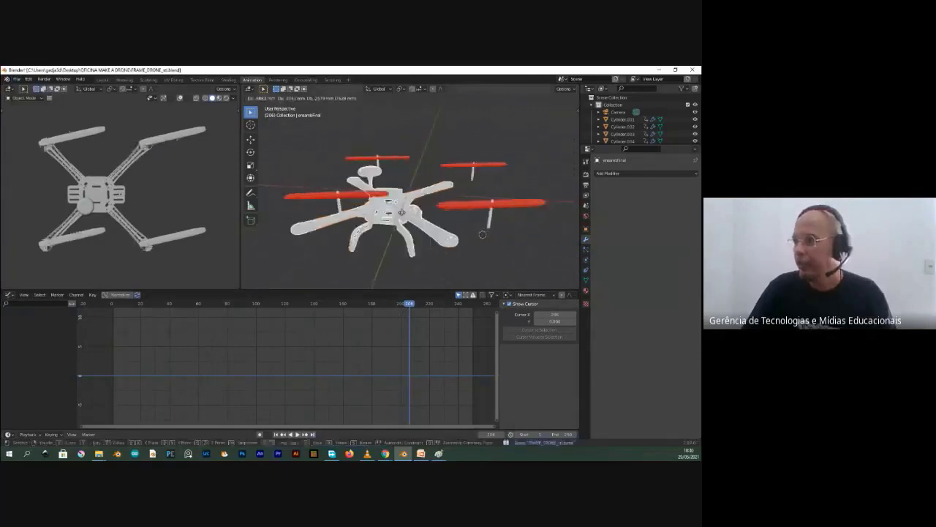
right_click(399, 204)
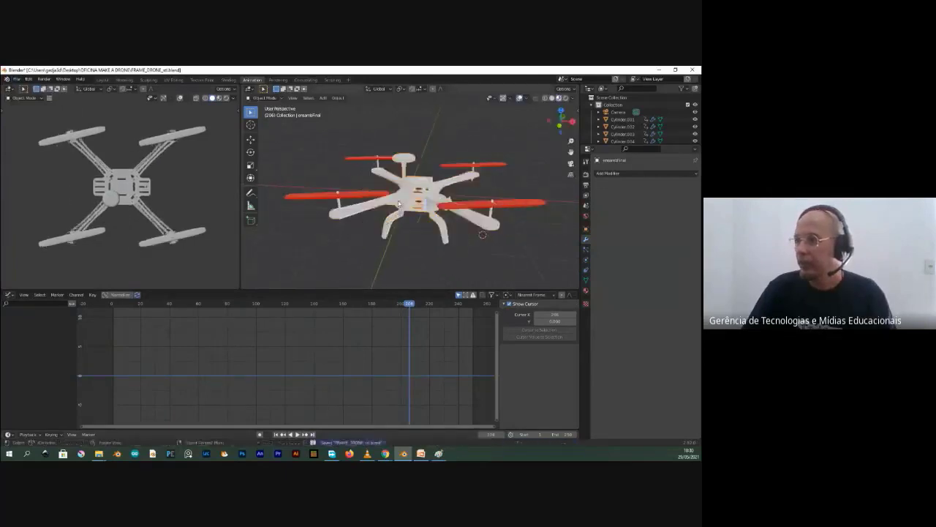
click(510, 204)
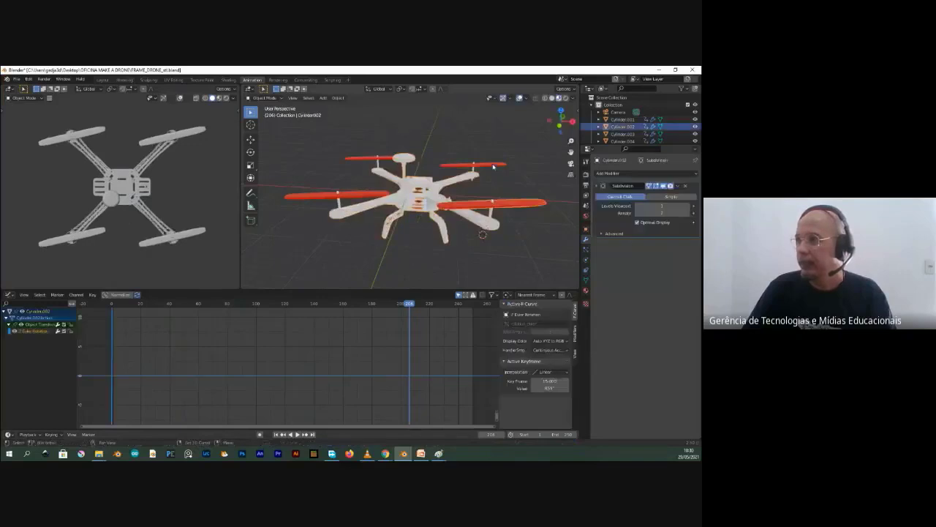
shift+click(374, 160)
shift+click(353, 198)
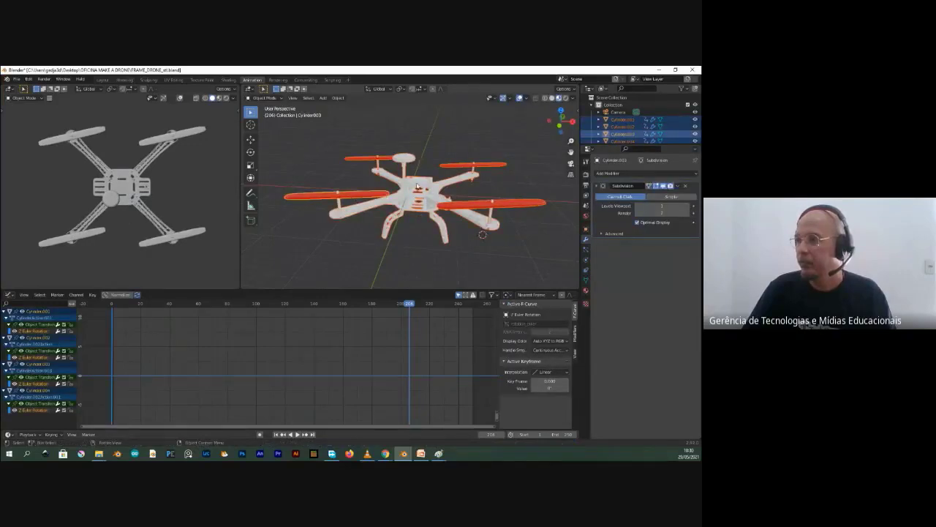
- Select the four propellers with the drone frame as the active object and parent them to it using Object
click(442, 166)
shift+click(356, 158)
shift+click(357, 196)
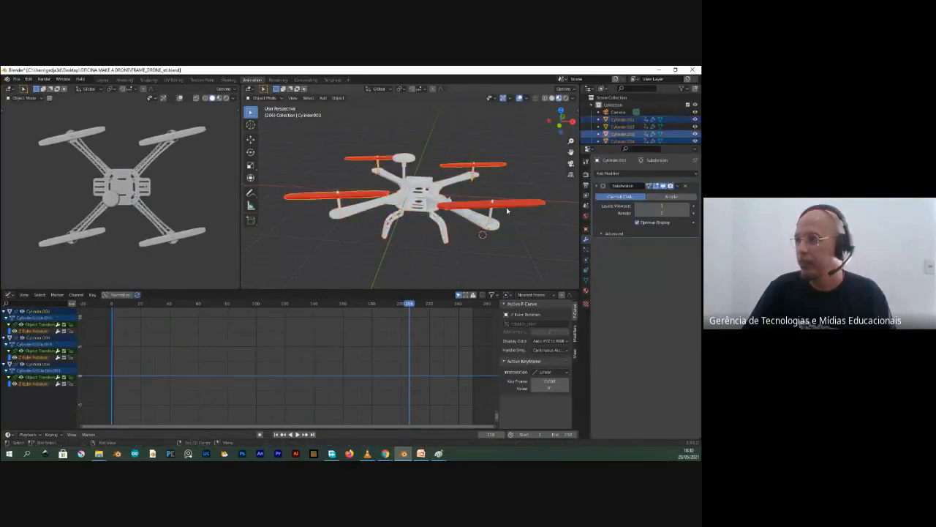
shift+click(443, 207)
shift+click(422, 197)
middle_drag(429, 190, 390, 193)
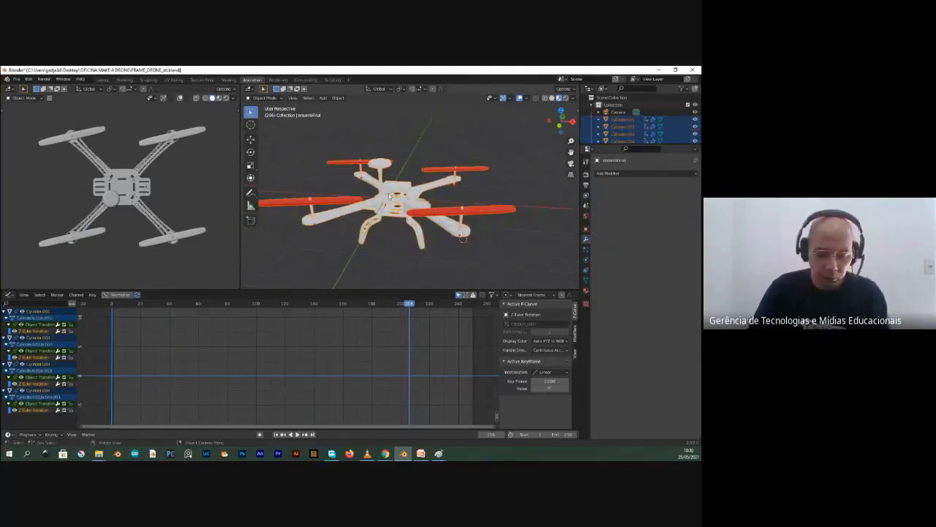
key(ctrl+p)
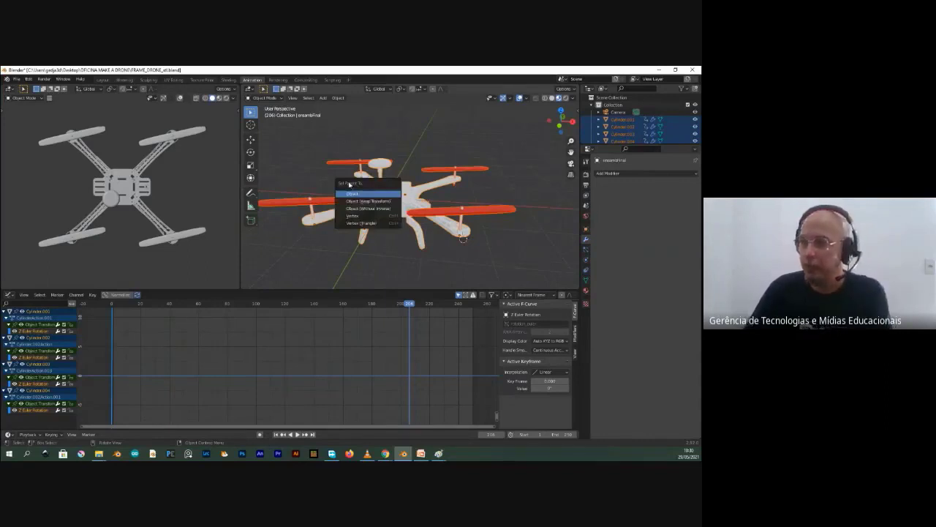
click(358, 195)
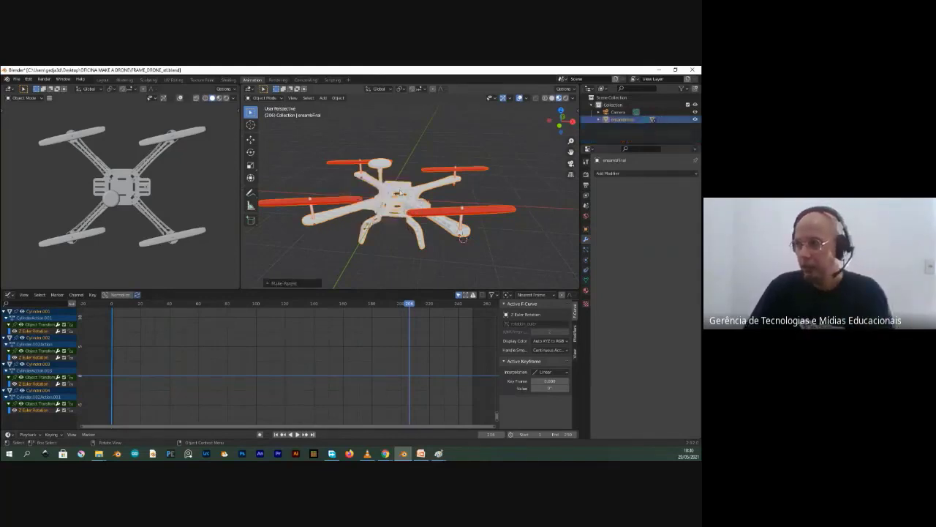
- Test moving the drone frame with its parented propellers, restoring its original position
click(401, 192)
key(g)
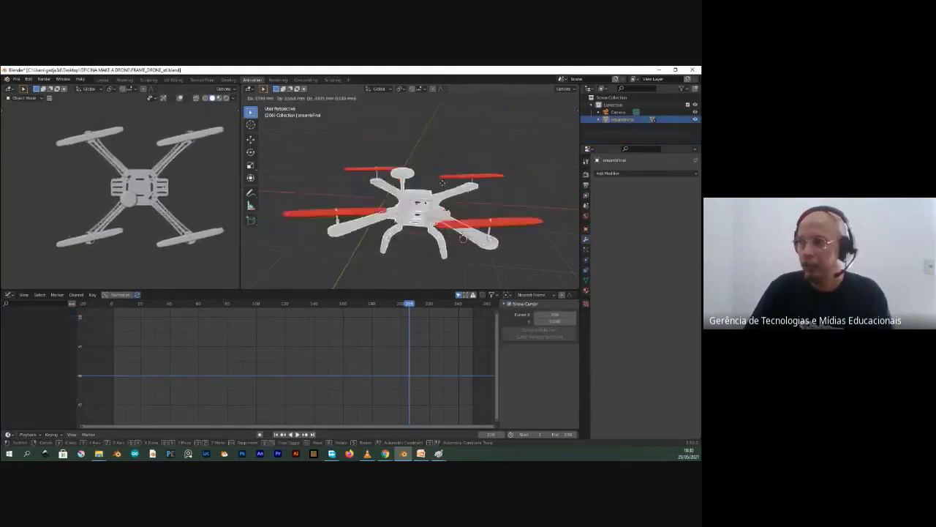
key(Escape)
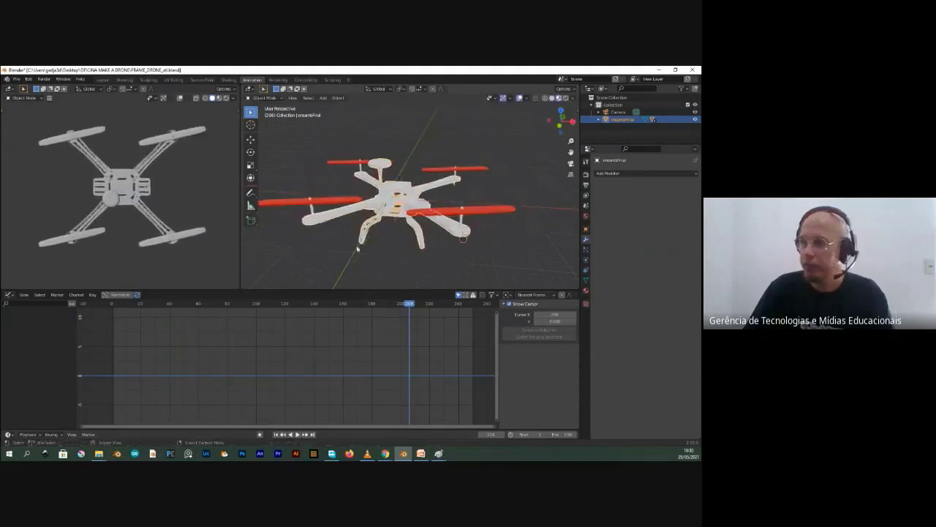
- Play the animation and tilt the whole drone with a trackball rotation
click(297, 434)
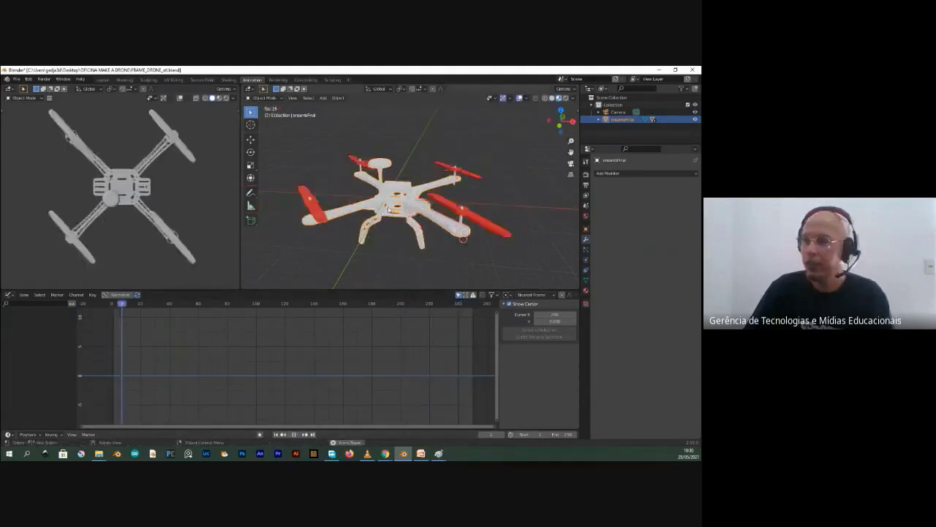
key(r)
key(r)
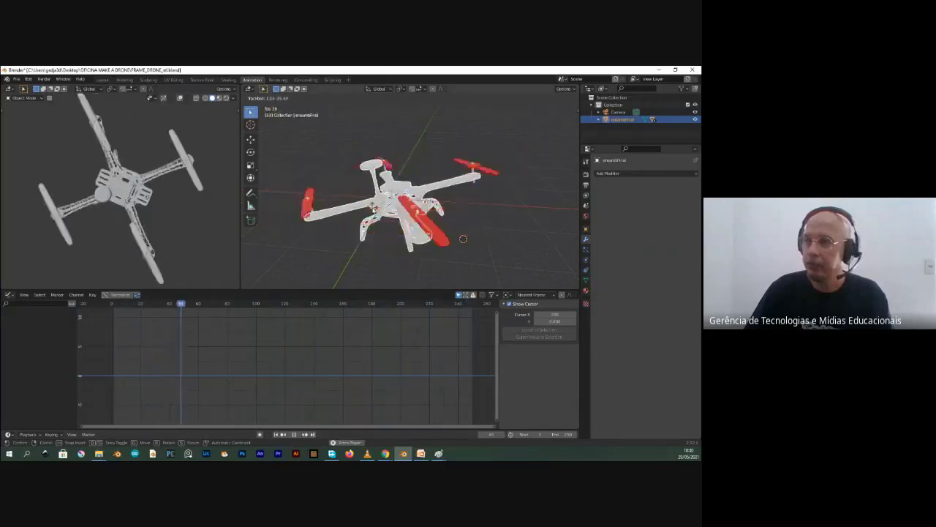
click(371, 212)
- Stop the playback at frame 79 and insert a Location & Rotation keyframe for the drone frame
key(space)
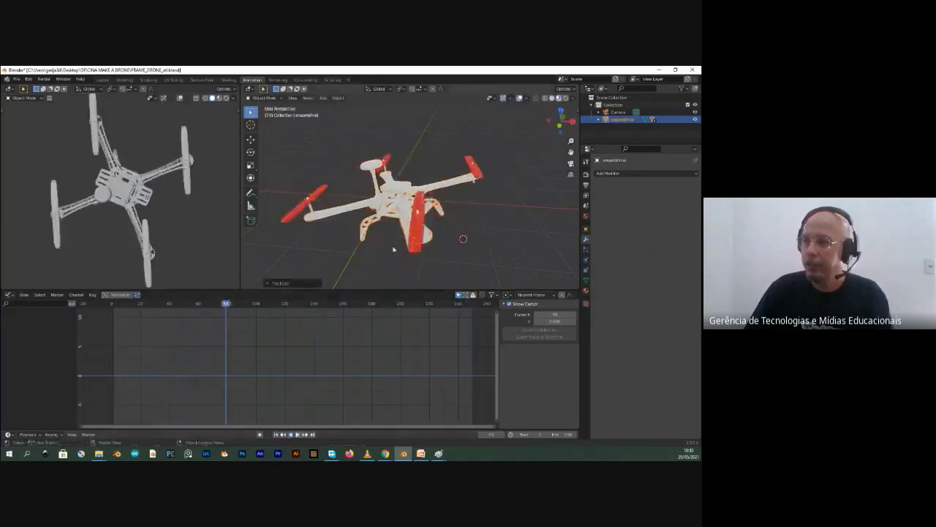
key(i)
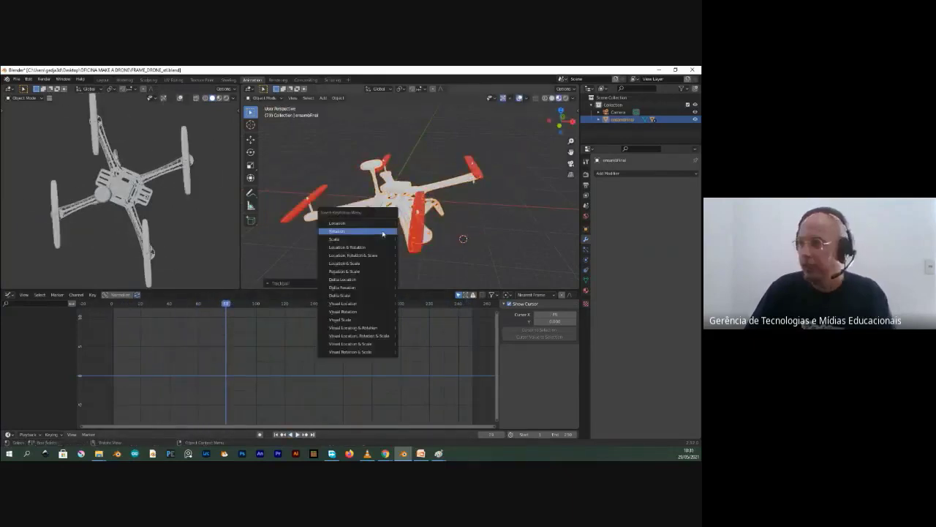
click(361, 248)
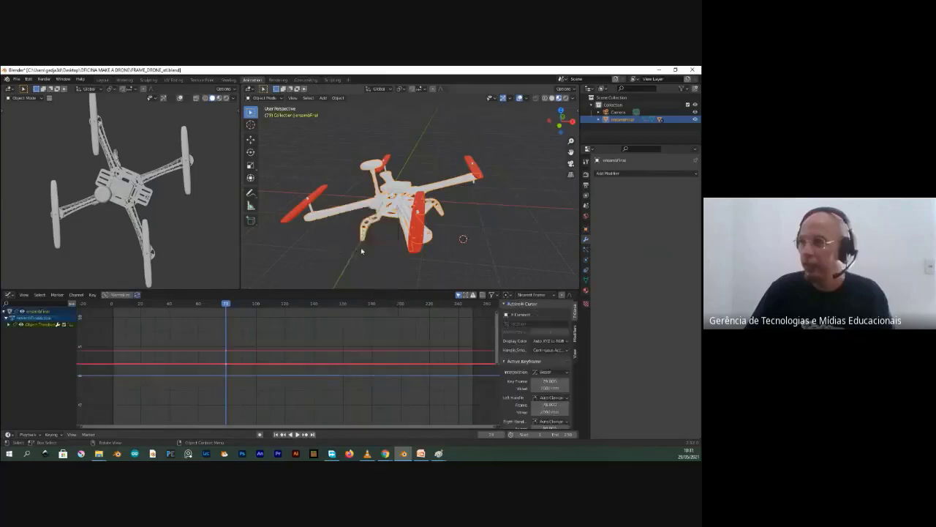
- Go to frame 139 and raise the drone along Z
drag(229, 305, 313, 309)
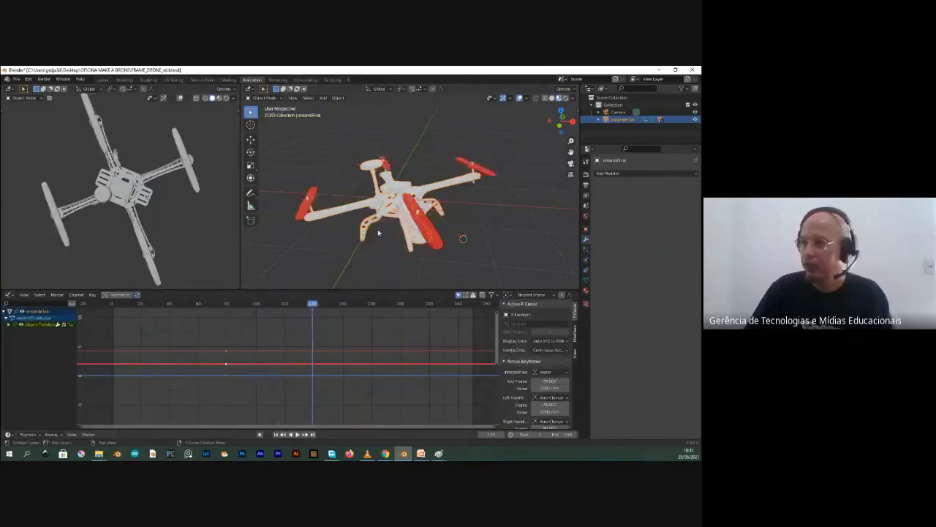
key(g)
key(z)
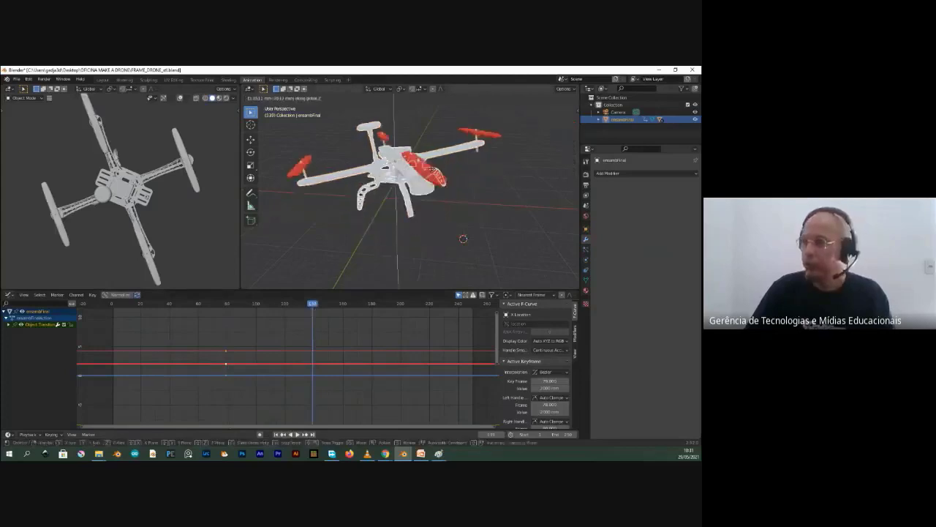
click(419, 171)
- Turn the raised drone to a nearly level pose with a trackball rotation and keyframe its location and rotation at frame 139
key(r)
key(r)
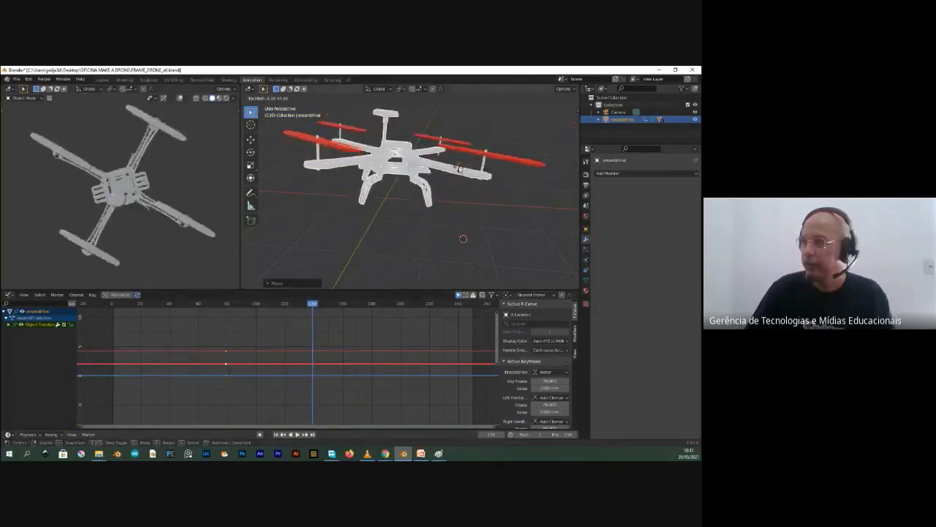
key(Escape)
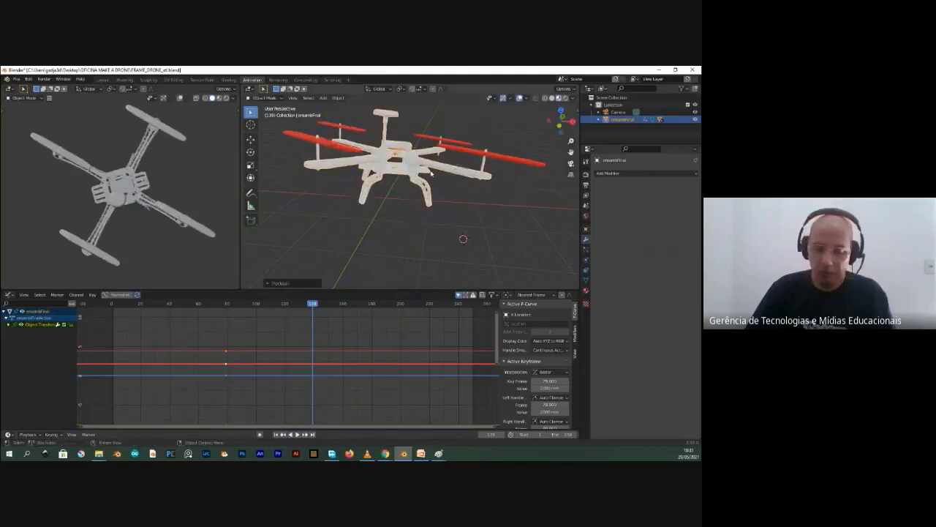
key(i)
click(429, 172)
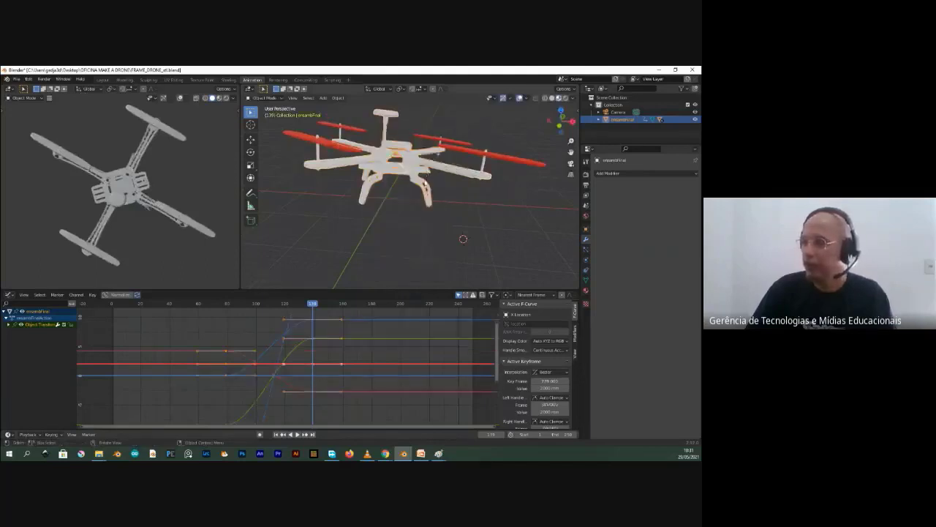
- Isolate the drone's Z Location curve in the Graph Editor and play the animation from the first frame to review the motion
scroll(254, 359, down, 3)
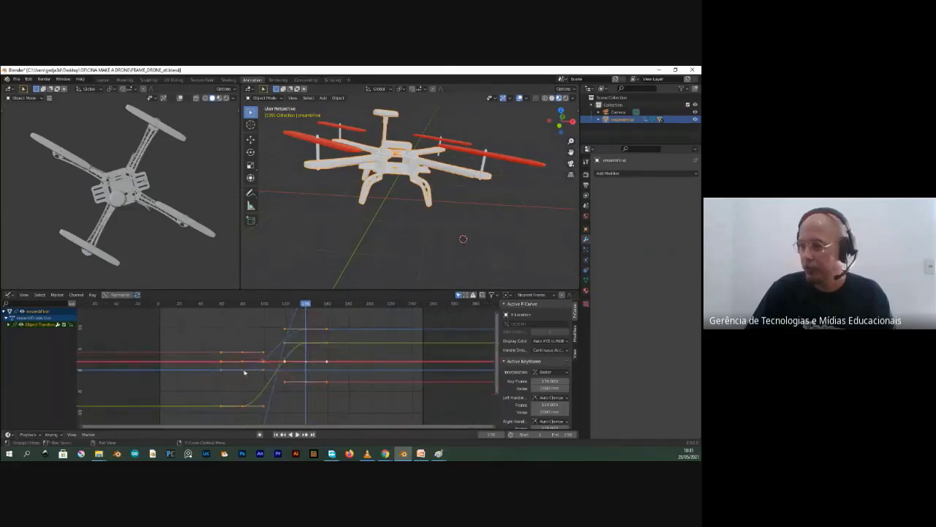
click(244, 371)
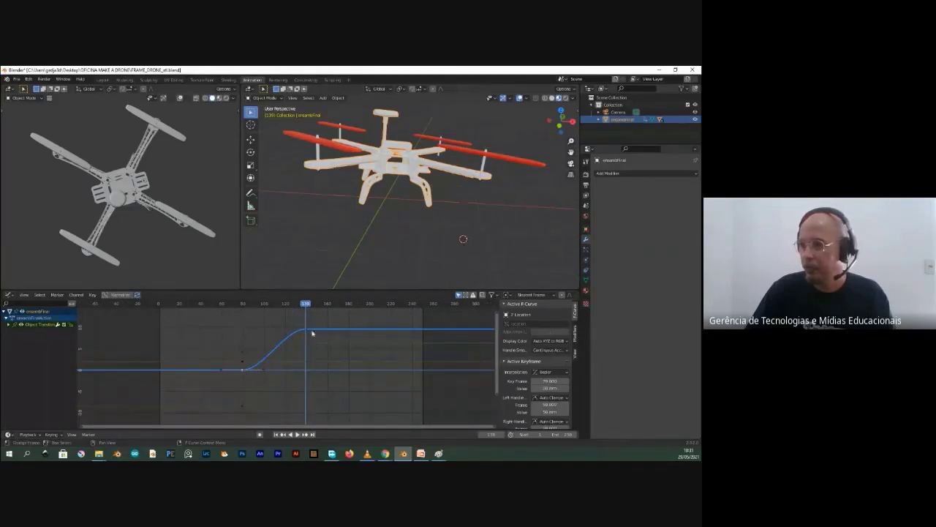
click(276, 433)
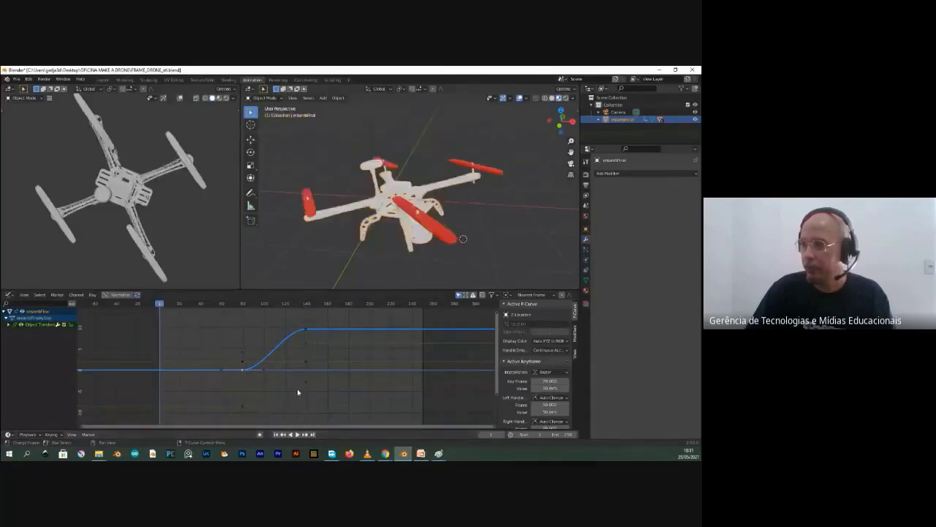
click(296, 434)
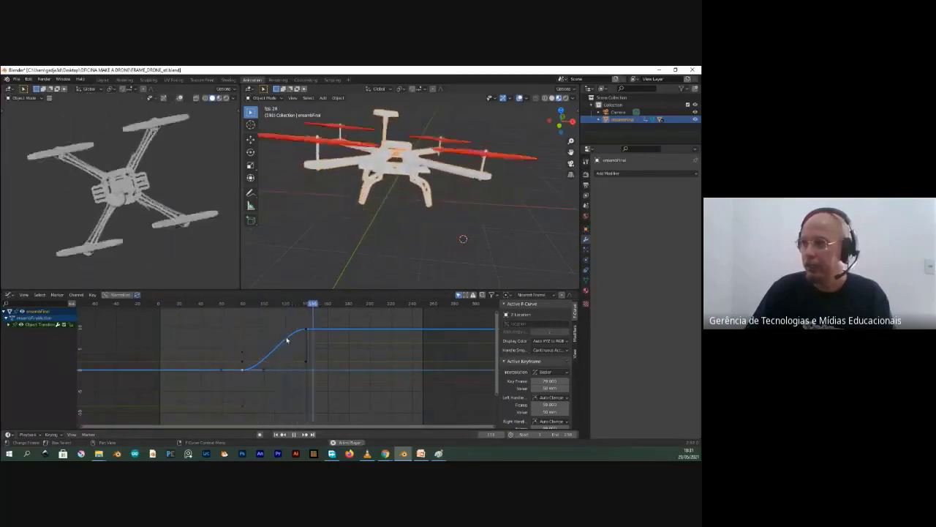
key(Escape)
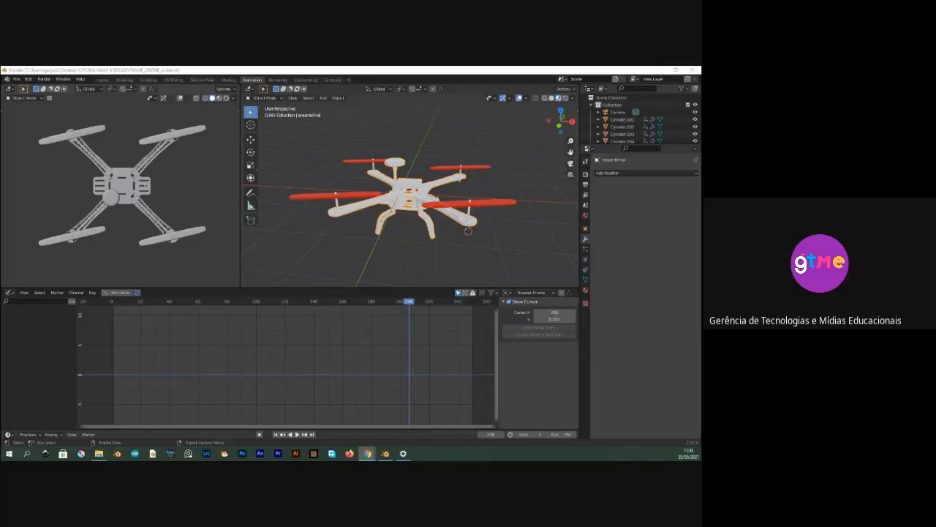
- Start an Append and open the blend file with the cube thumbnail in the OFICINA MAKE A DRONE folder
middle_drag(403, 193, 388, 200)
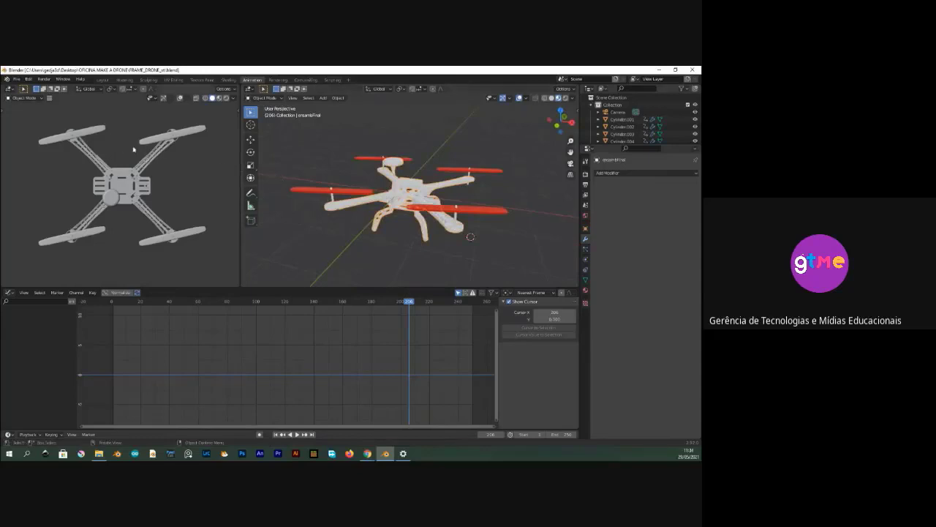
click(16, 79)
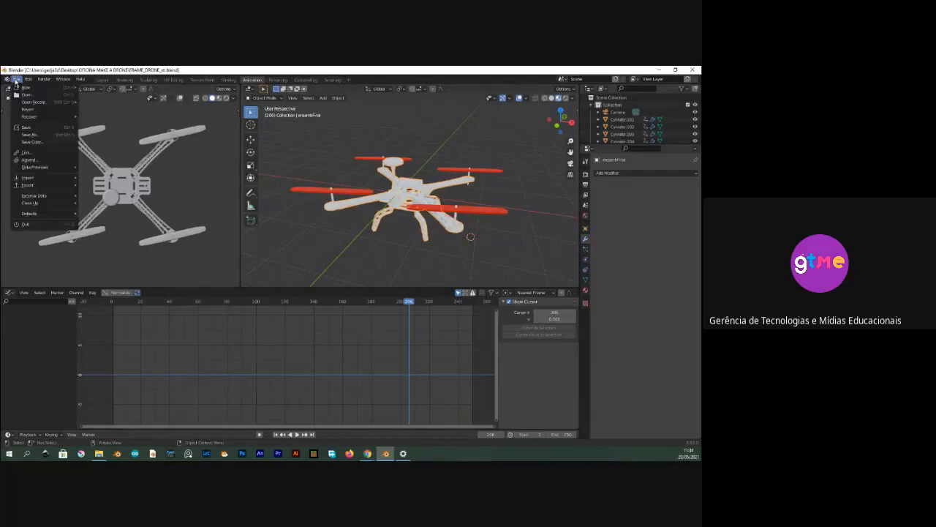
mouse_move(58, 178)
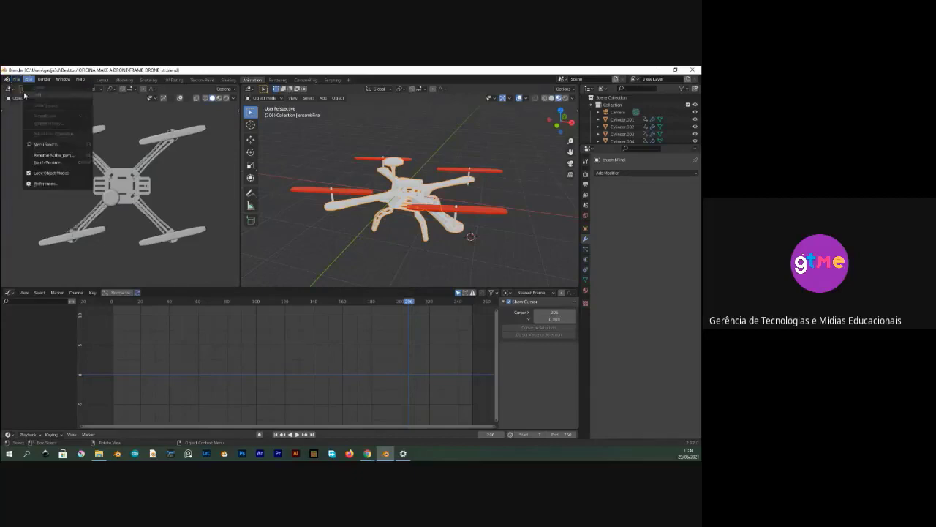
click(15, 79)
click(15, 81)
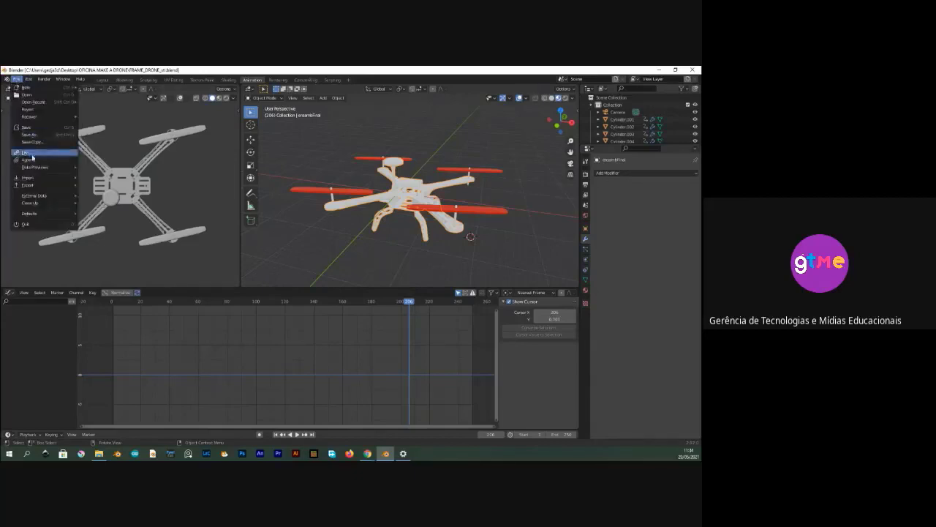
click(33, 160)
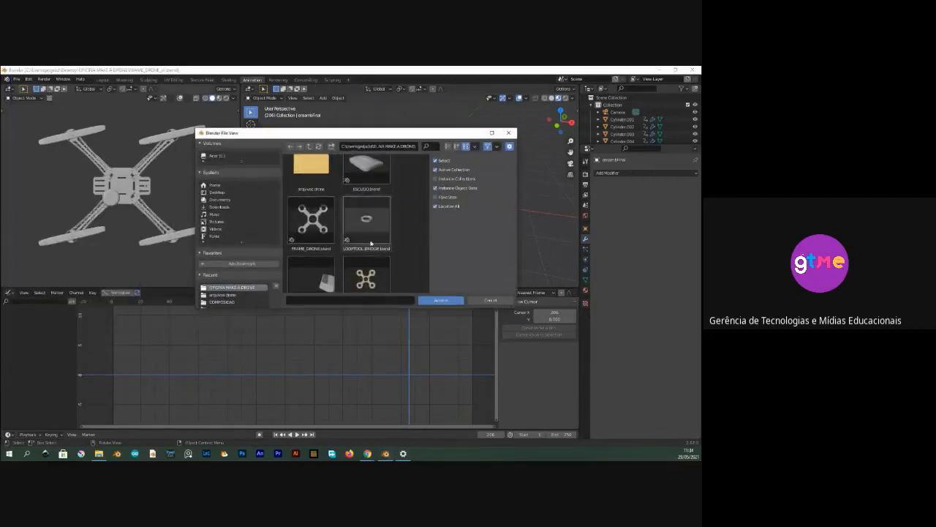
scroll(326, 227, down, 3)
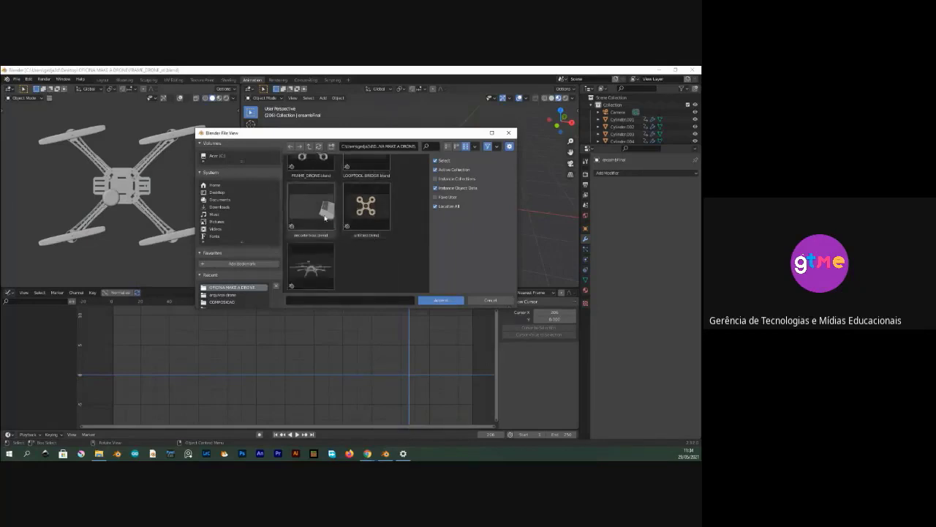
click(316, 215)
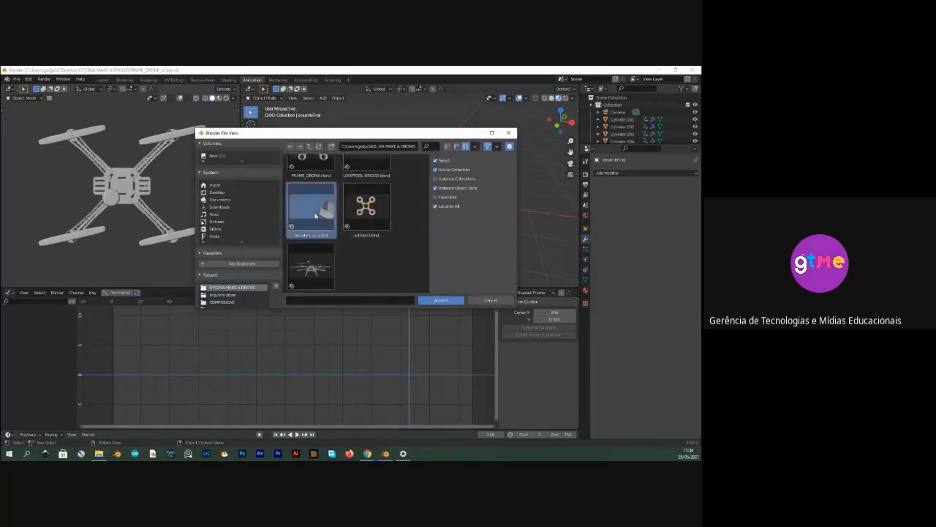
click(439, 301)
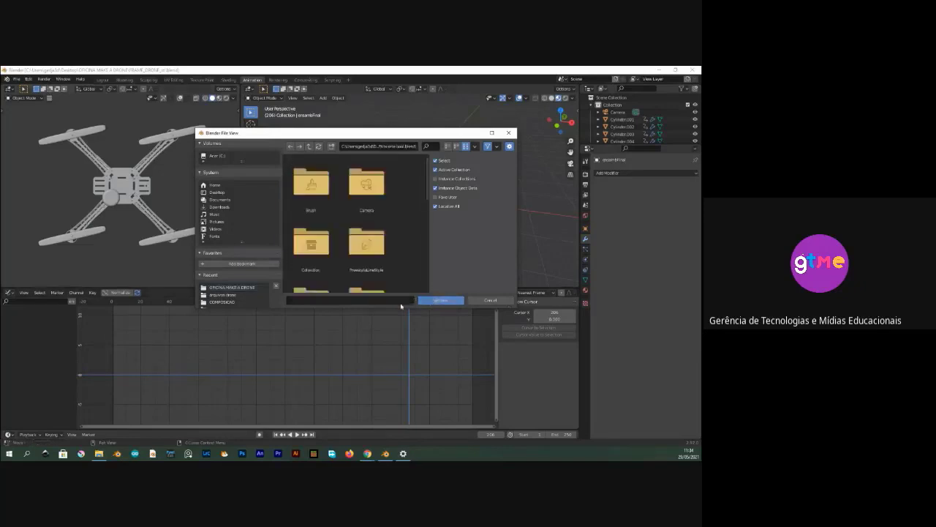
- Enlarge the file browser, look through the blend file's data categories and open its Object folder
drag(399, 311, 399, 398)
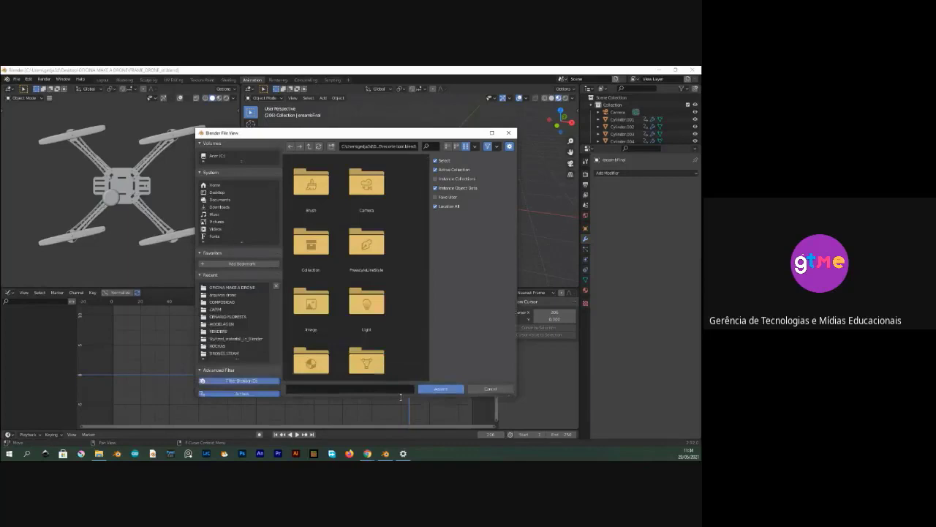
click(311, 183)
key(Right)
key(Down)
key(Left)
key(Down)
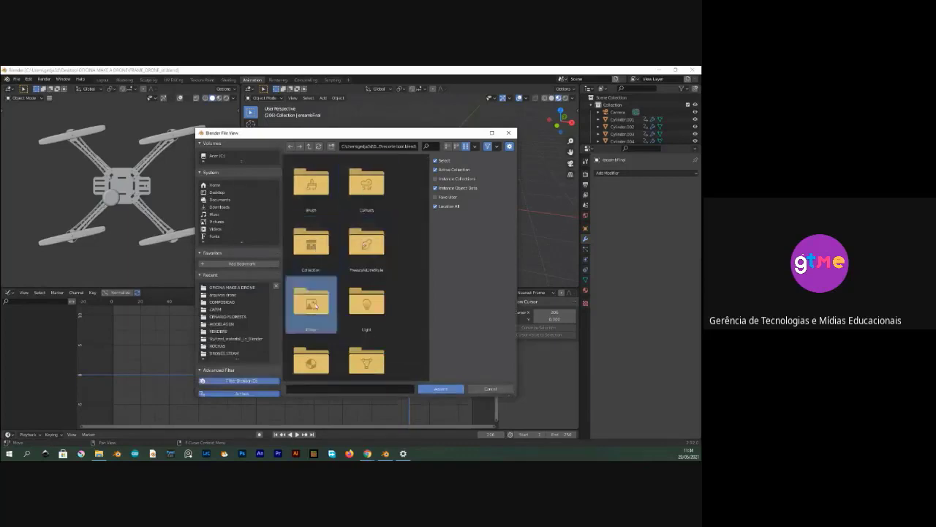
key(Right)
click(315, 192)
click(368, 196)
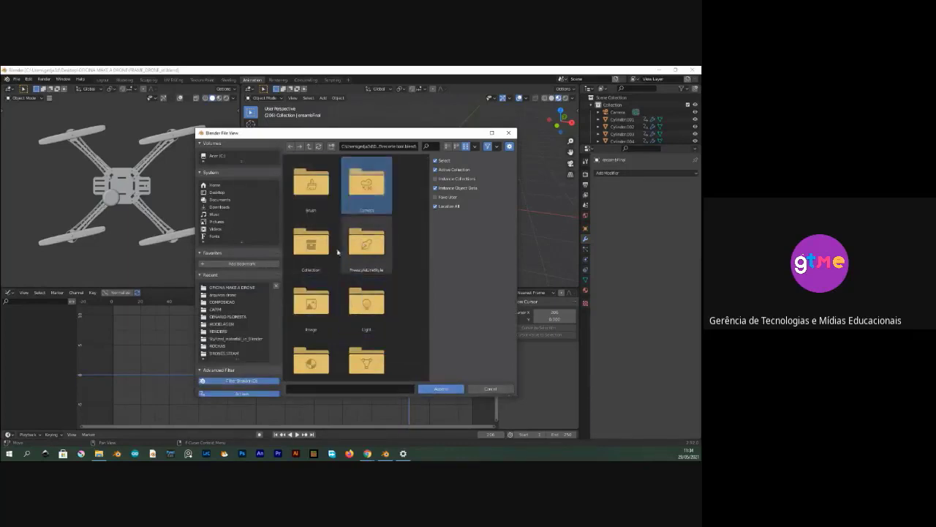
click(311, 242)
scroll(314, 249, down, 3)
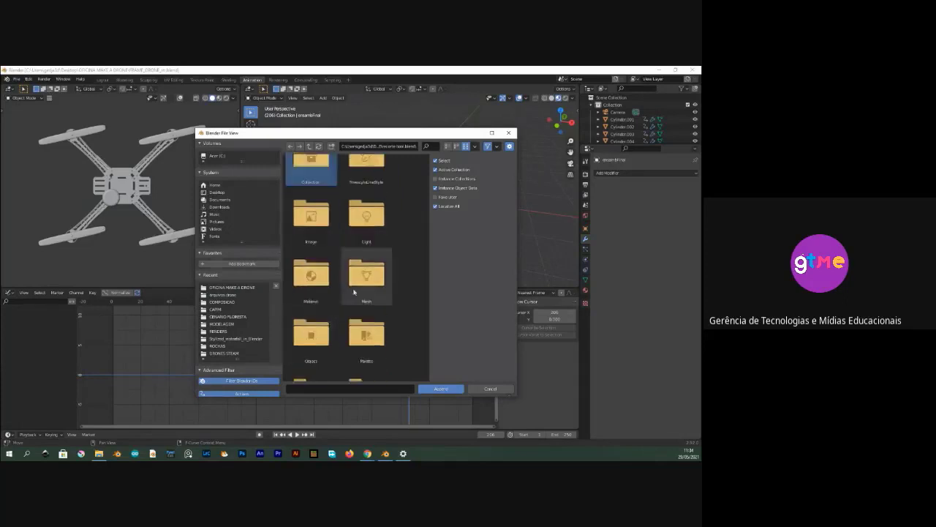
scroll(336, 282, down, 2)
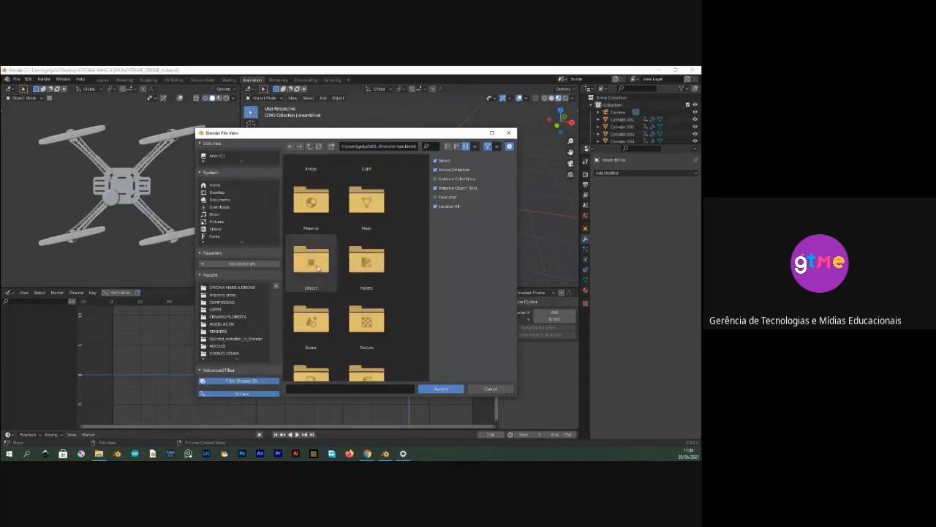
double_click(318, 268)
- Append the Cube object from the opened Object folder into the drone scene
click(316, 183)
click(371, 193)
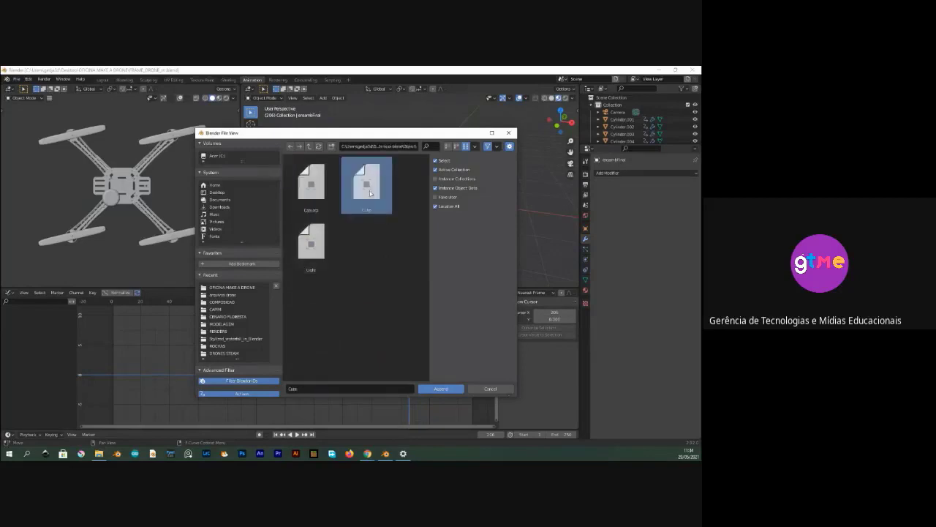
click(312, 243)
click(358, 191)
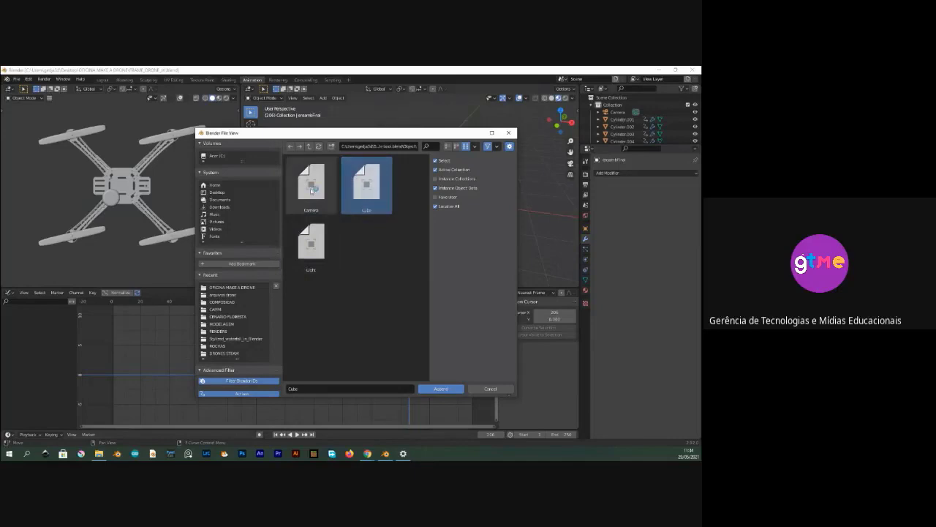
click(312, 245)
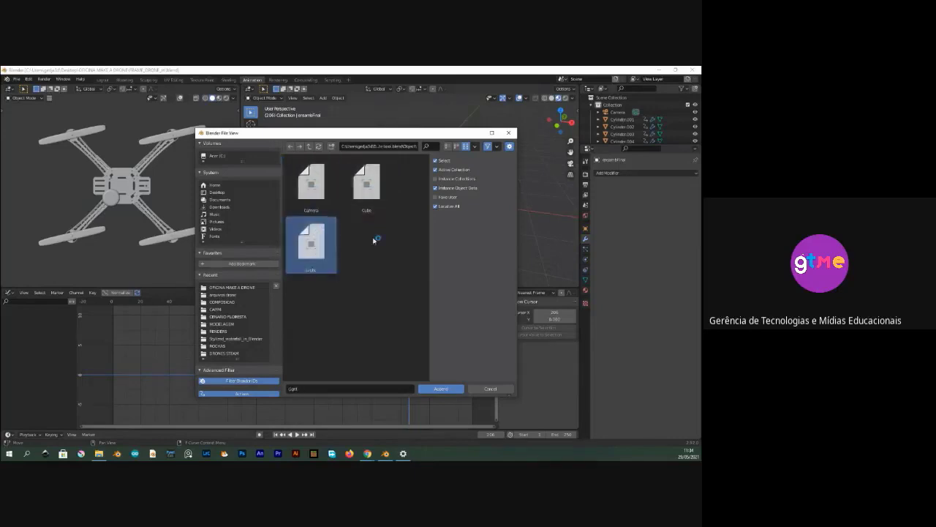
click(371, 192)
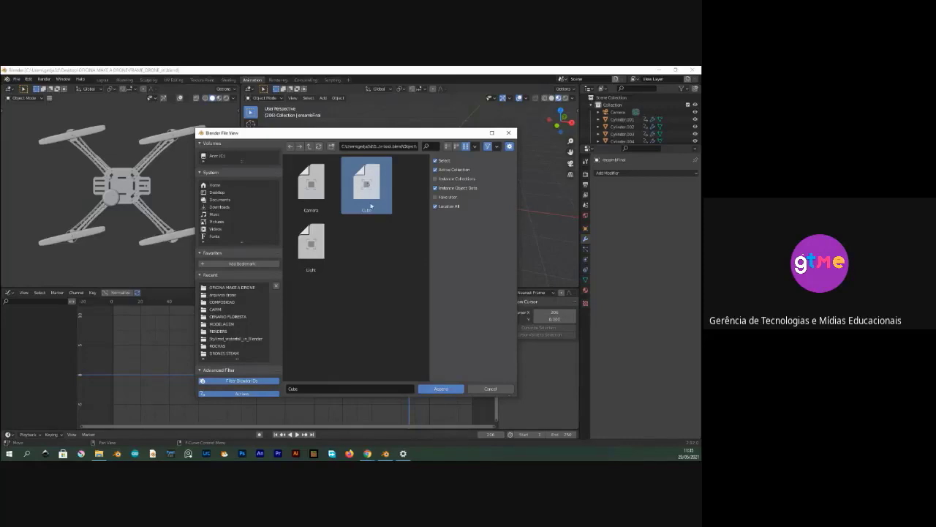
click(439, 390)
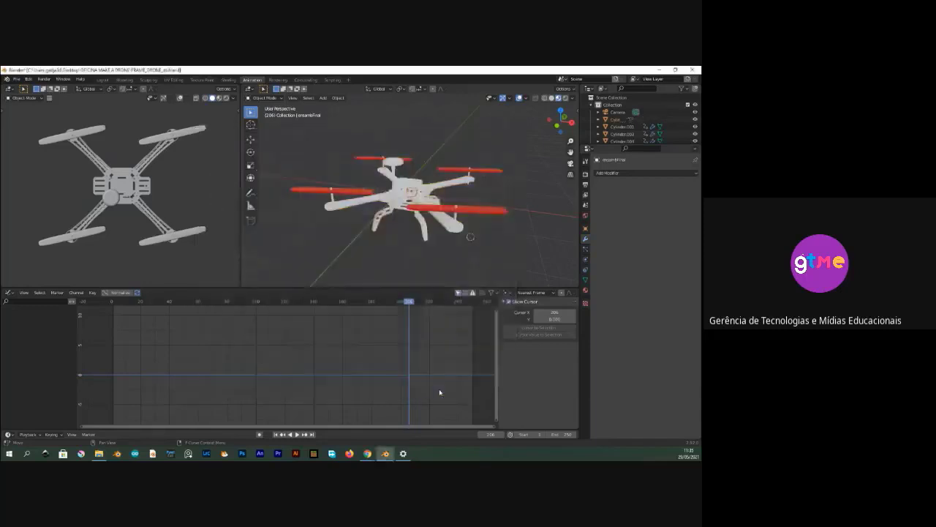
- Scale up the appended cube, place it beside the drone and reduce it to a size smaller than the frame
scroll(414, 197, up, 4)
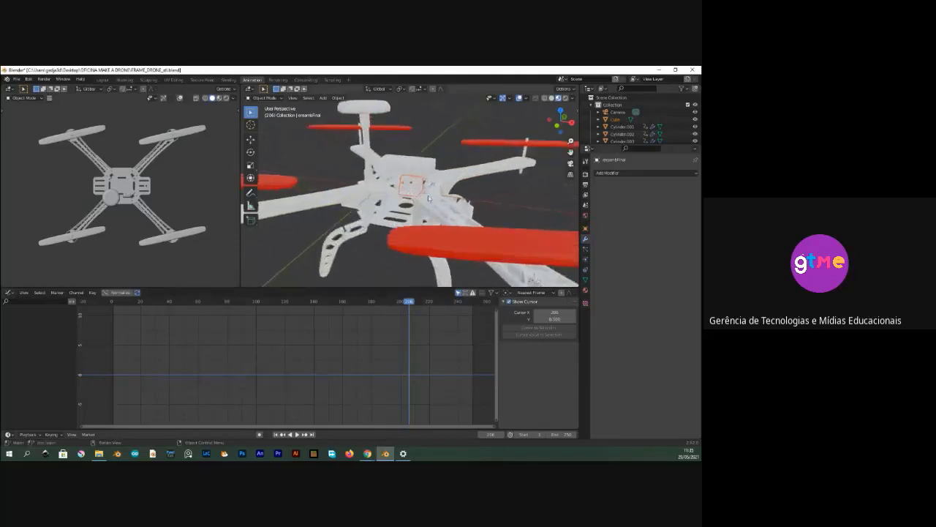
key(s)
click(441, 208)
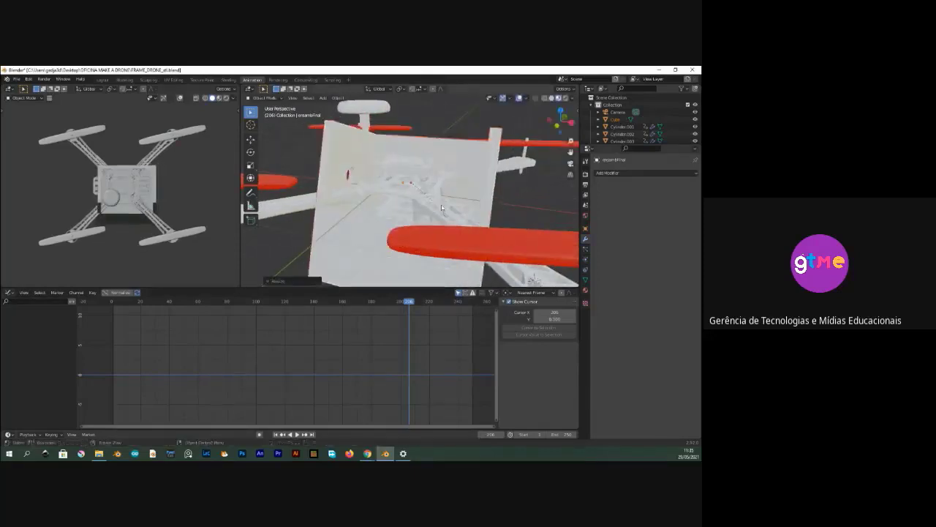
middle_drag(441, 208, 396, 213)
scroll(432, 202, down, 6)
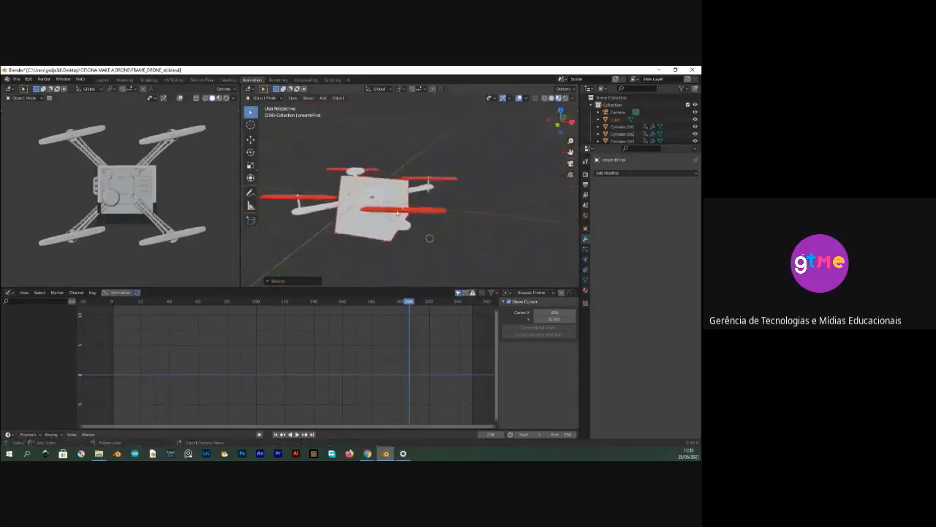
key(s)
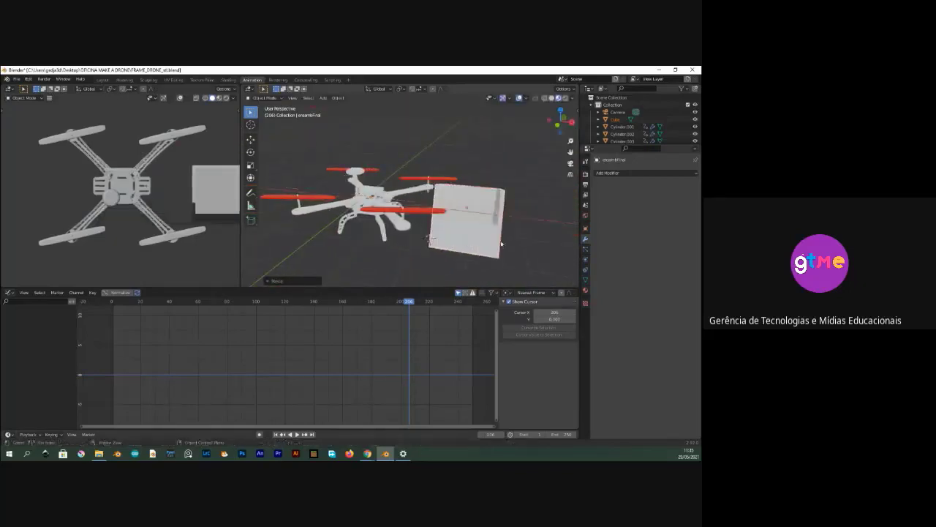
click(479, 219)
scroll(427, 205, up, 3)
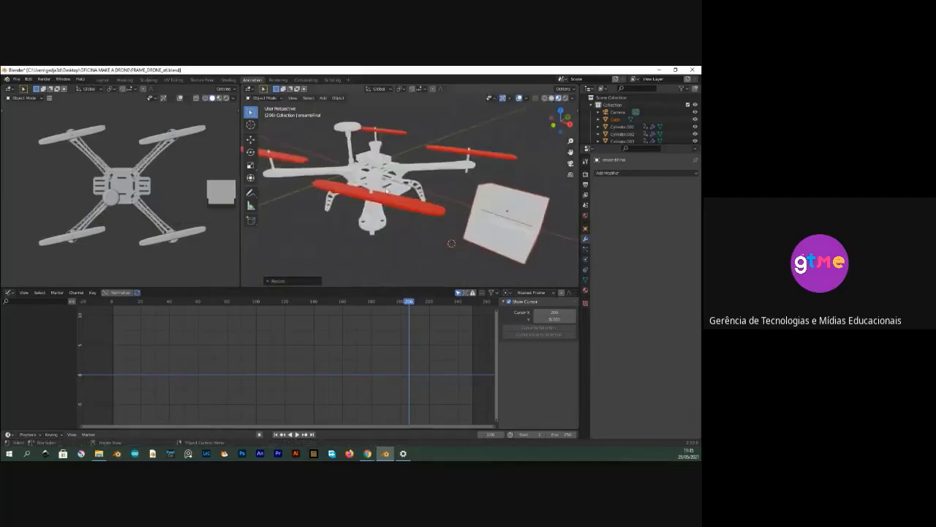
- Switch to File Explorer to look over the OFICINA MAKE A DRONE folder in an enlarged window, then minimize it
click(99, 454)
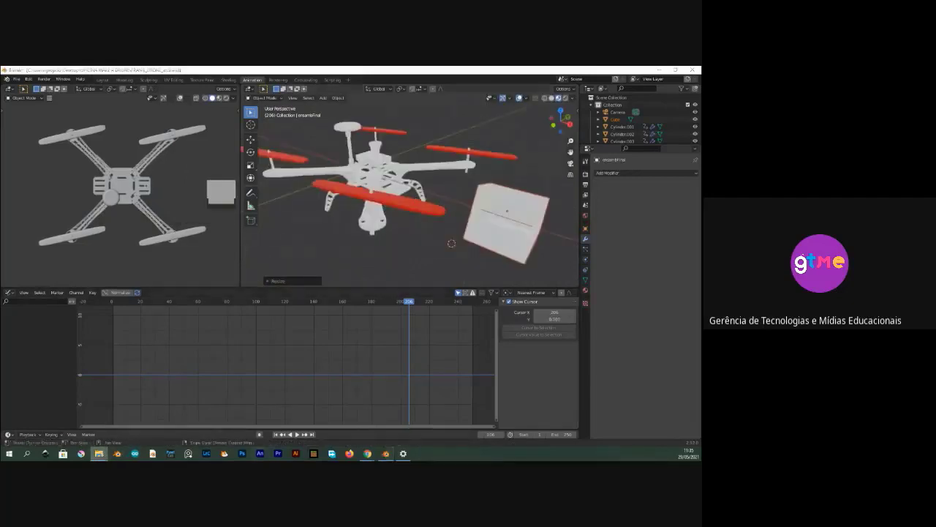
drag(61, 226, 365, 185)
click(281, 302)
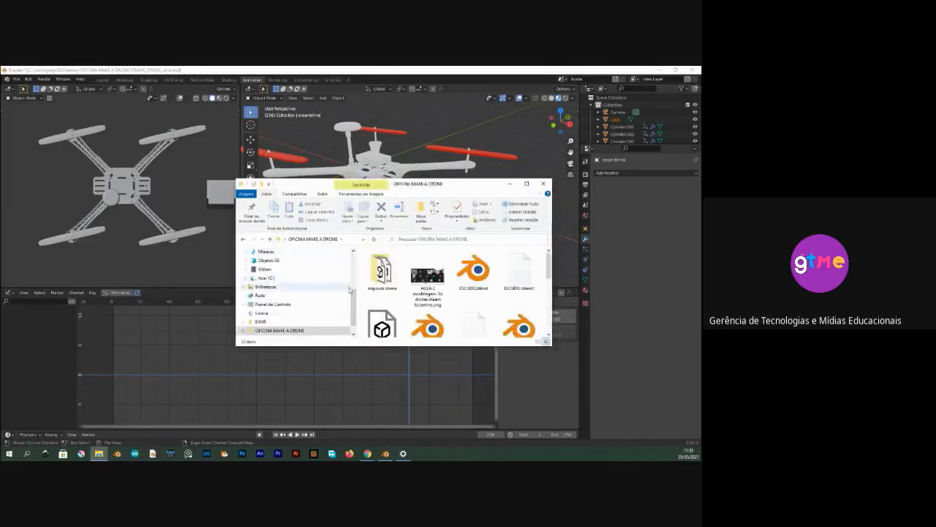
drag(505, 346, 514, 401)
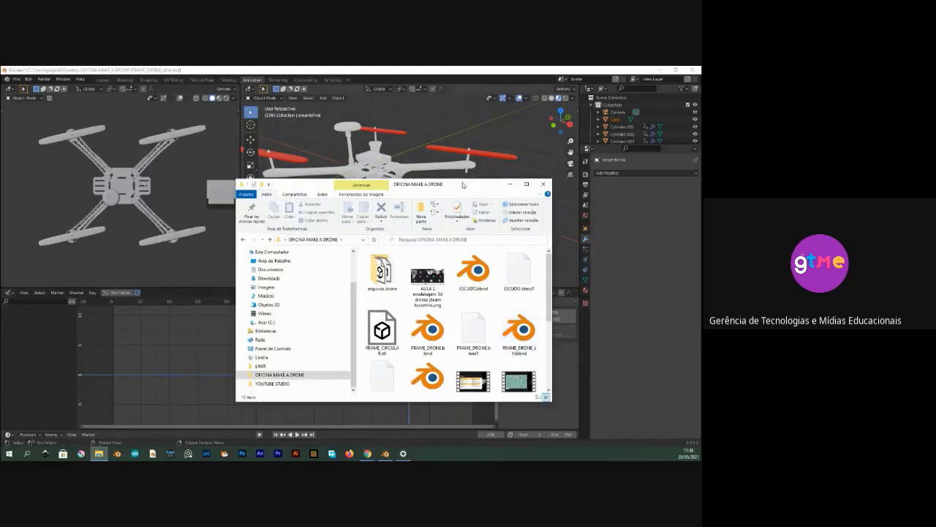
drag(461, 183, 280, 189)
click(330, 192)
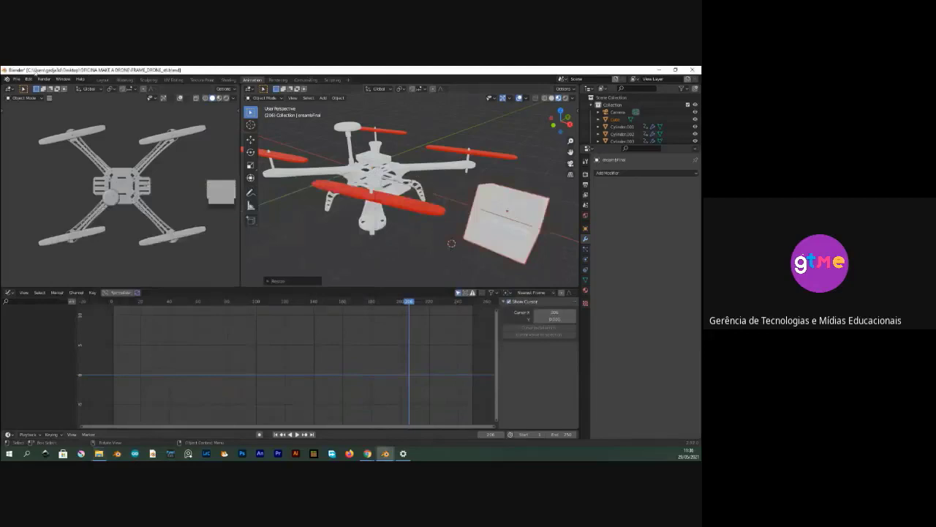
- Save the drone file with the appended cube and recheck the project folder in File Explorer
click(16, 79)
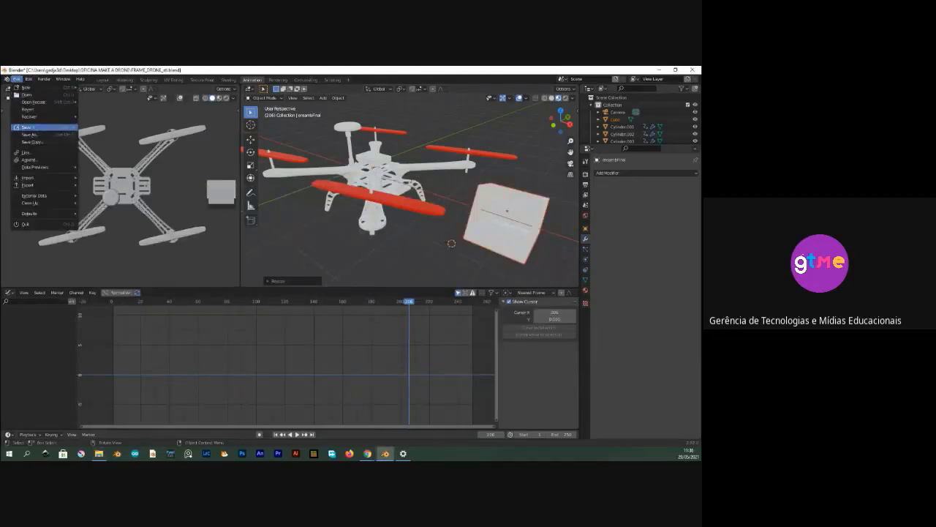
click(29, 128)
click(99, 453)
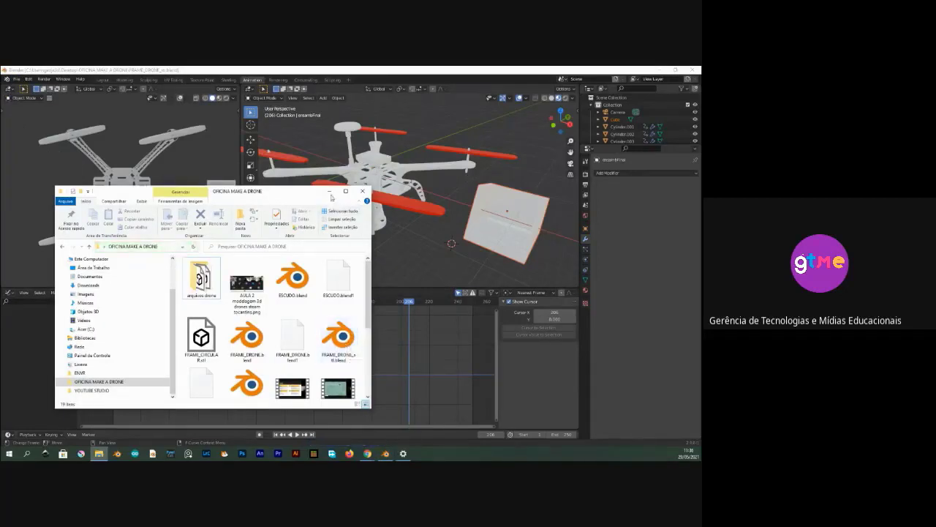
click(329, 191)
- Set the main 3D viewport to top view
middle_drag(425, 227, 423, 199)
key(KP_7)
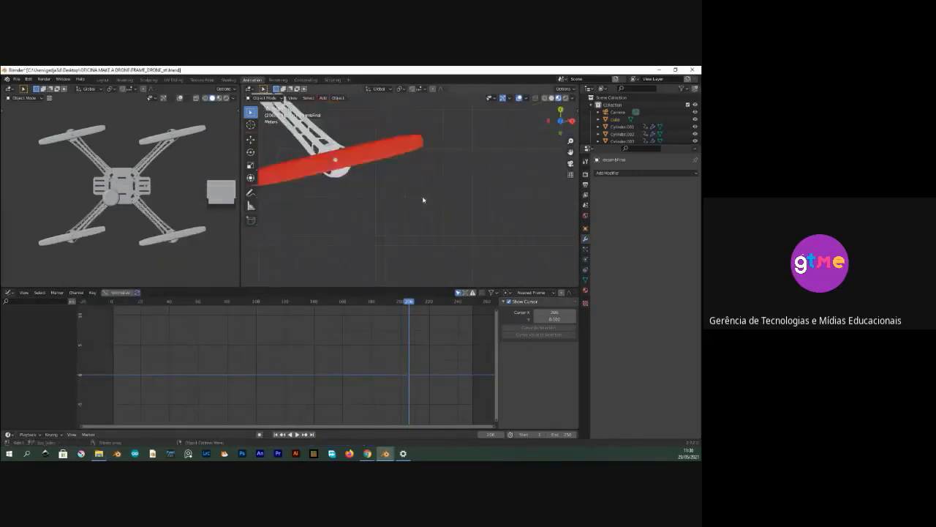
- Examine the drone and its frame mesh in Edit Mode from above and from an angle
scroll(336, 194, down, 8)
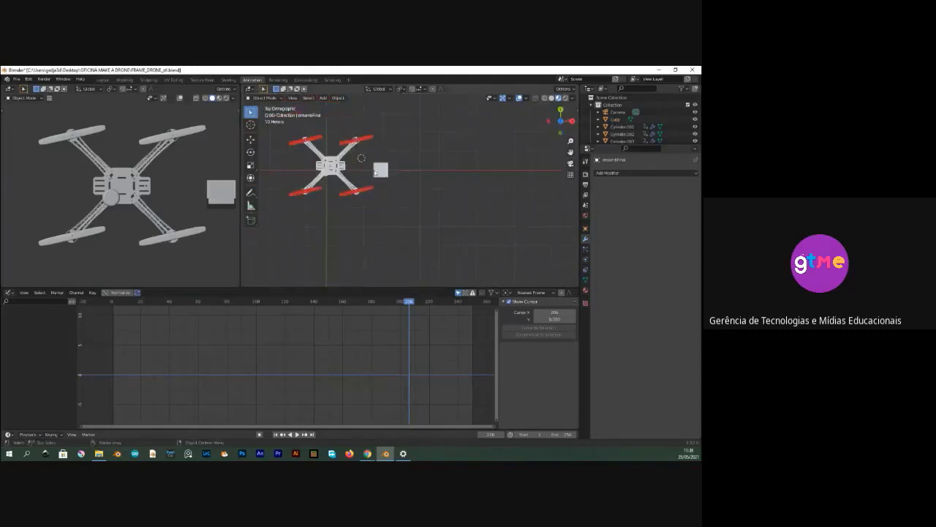
shift+middle_drag(375, 173, 445, 188)
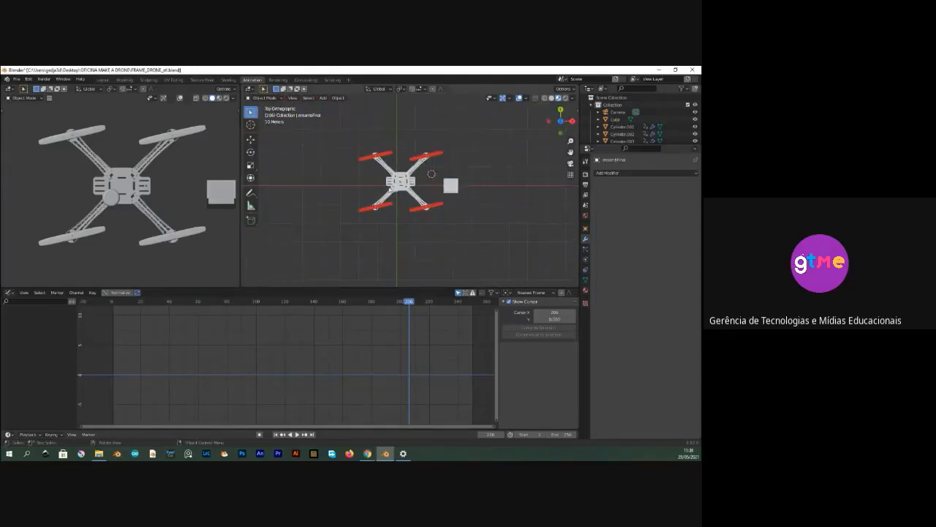
scroll(387, 193, up, 4)
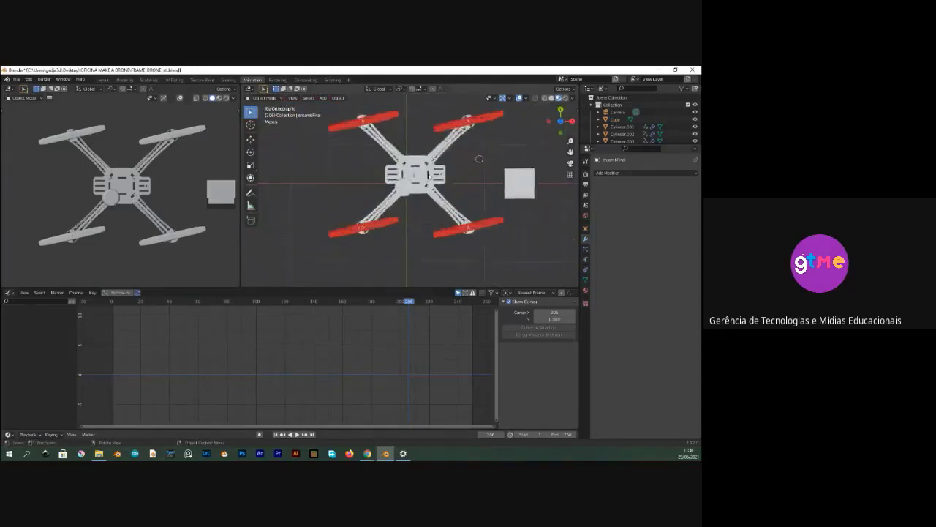
scroll(429, 174, up, 6)
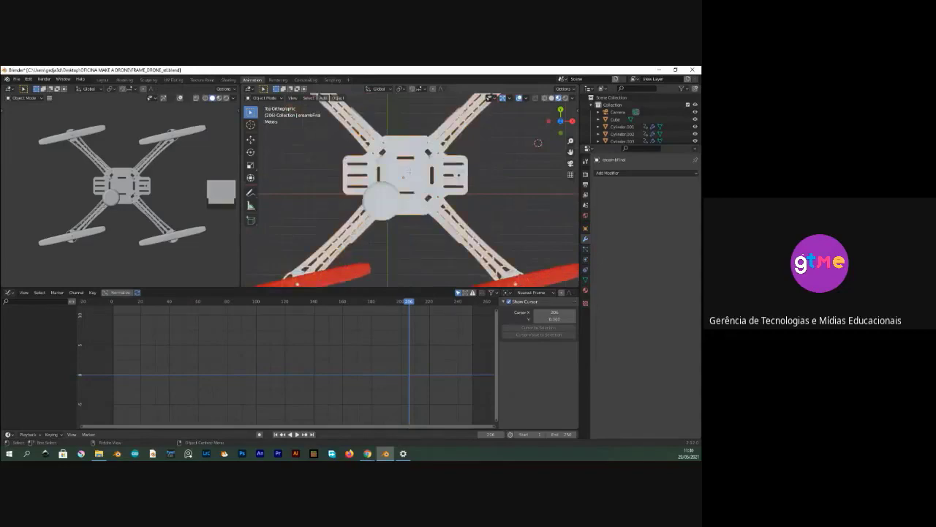
key(Tab)
middle_drag(459, 174, 504, 218)
scroll(471, 132, up, 4)
key(Tab)
scroll(503, 219, down, 8)
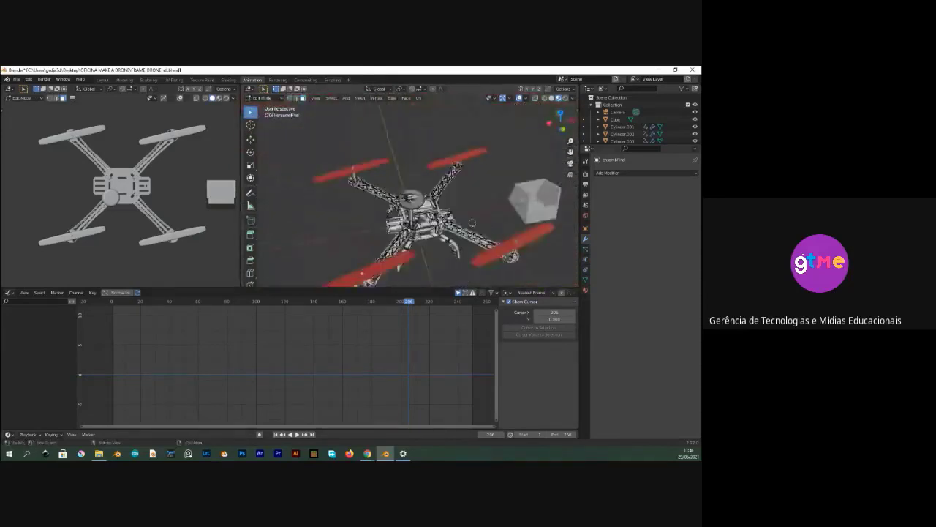
- Select the propeller nearest the appended cube and isolate it in local view
click(476, 232)
scroll(476, 231, up, 7)
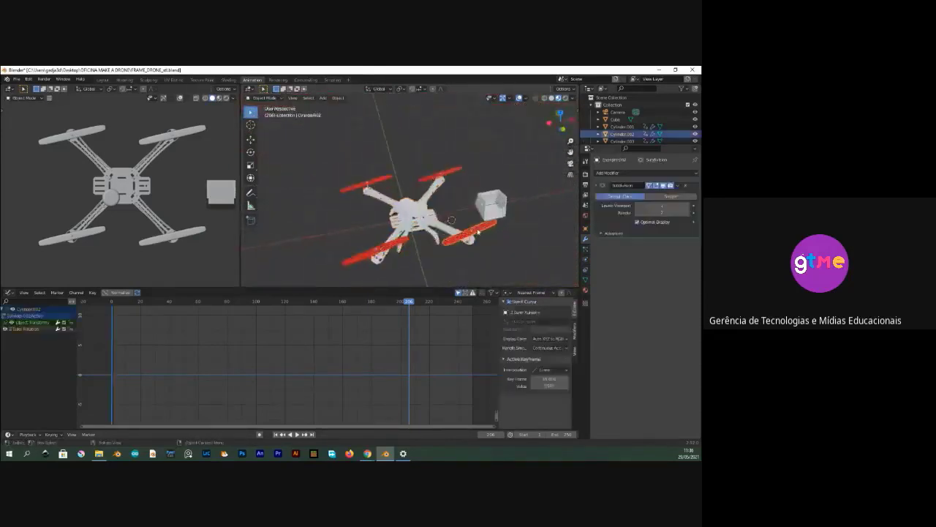
key(Tab)
middle_drag(471, 234, 379, 171)
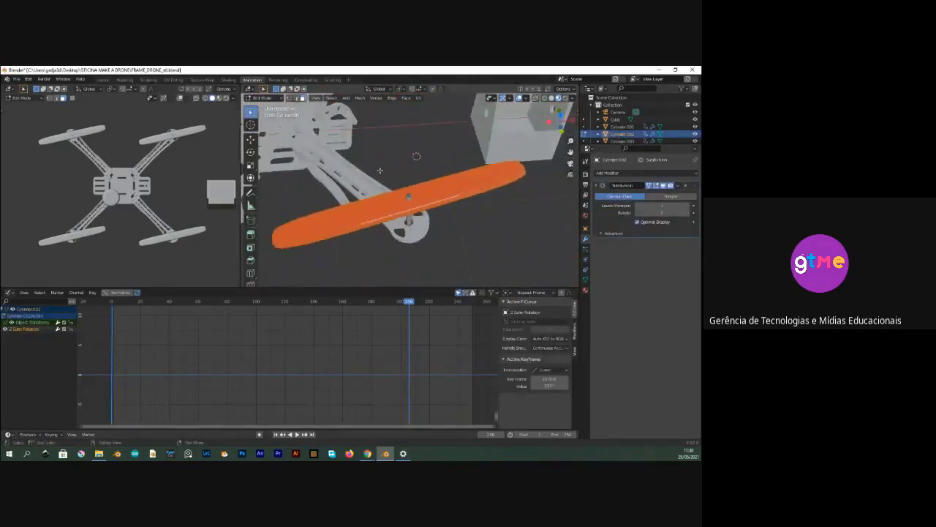
key(KP_Divide)
key(Tab)
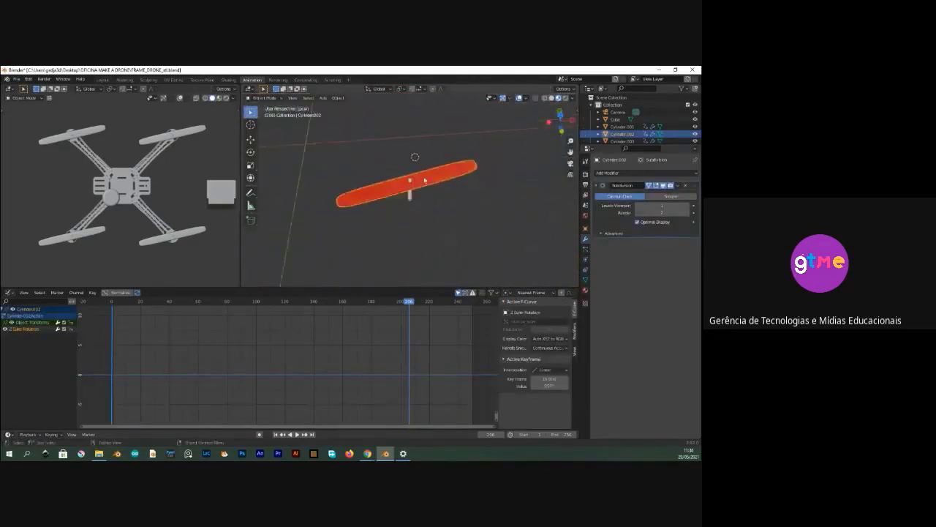
- Inspect the isolated propeller's faces, select its whole mesh and remove its Subdivision modifier
key(Tab)
scroll(425, 180, up, 5)
click(418, 191)
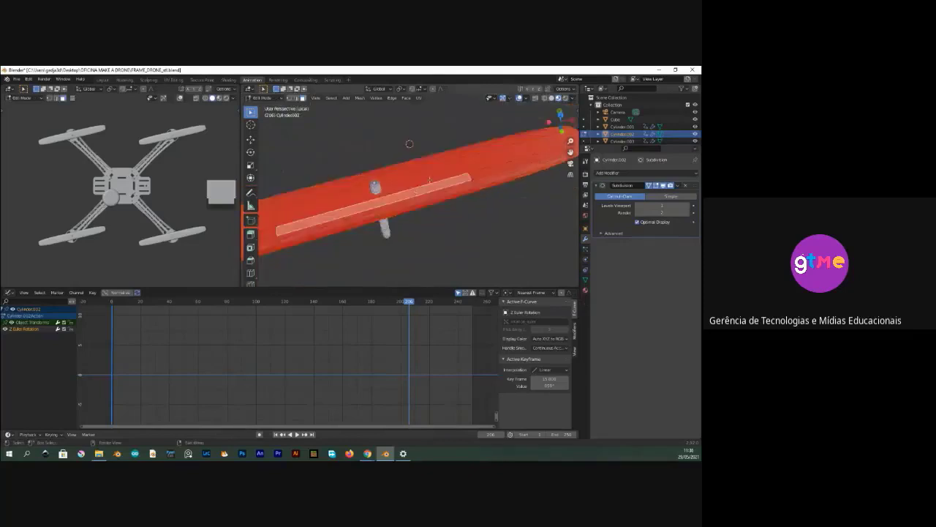
click(431, 178)
click(485, 167)
scroll(485, 169, down, 4)
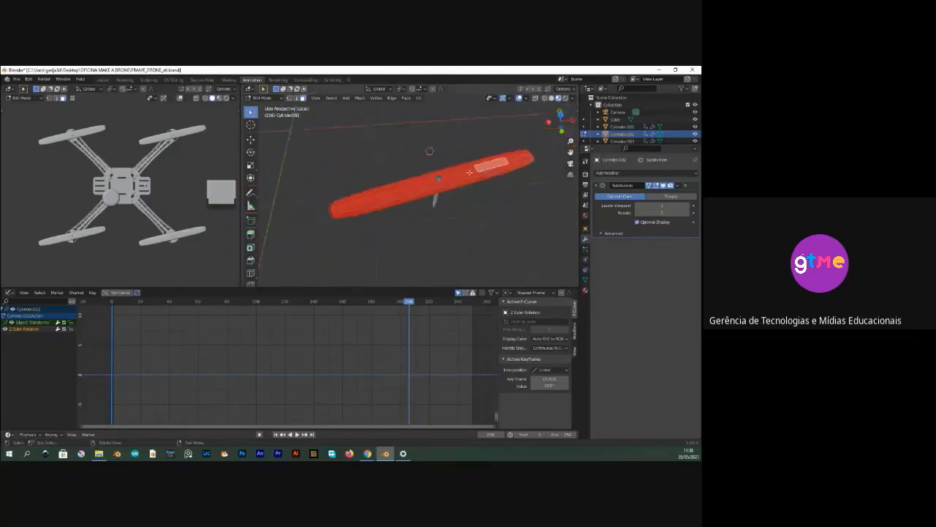
key(a)
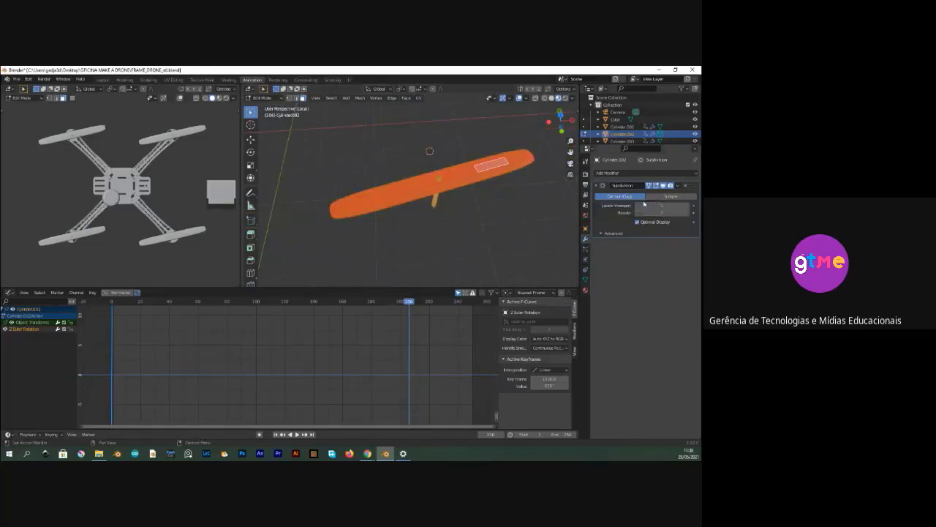
click(685, 186)
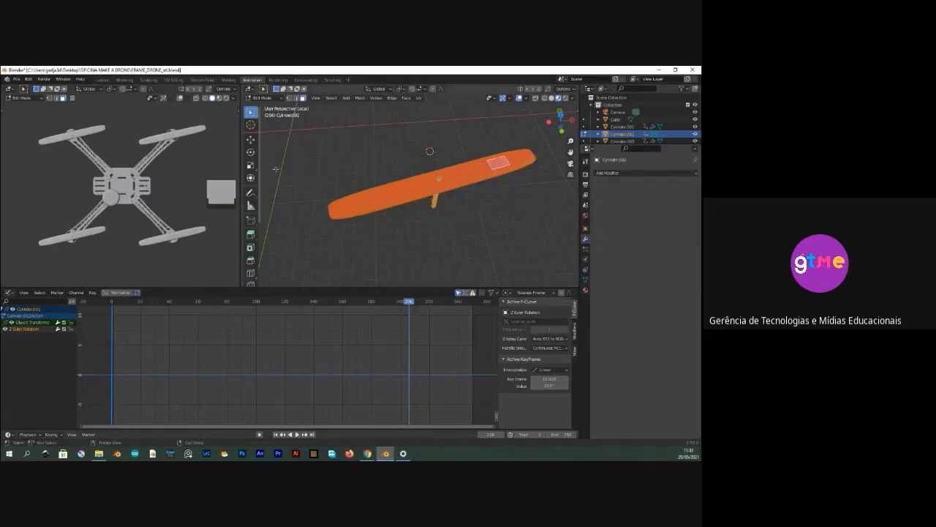
- Save the drone file and leave the propeller's Edit Mode and local view
click(15, 79)
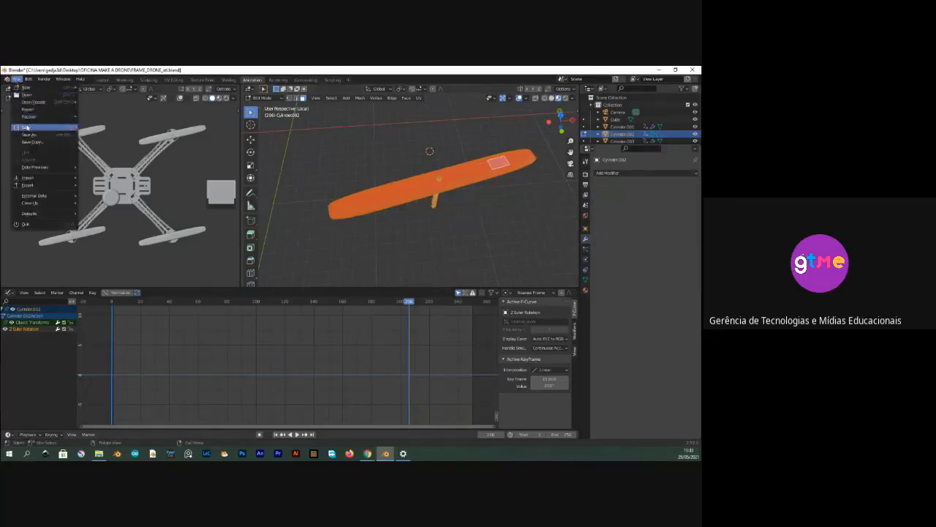
click(28, 127)
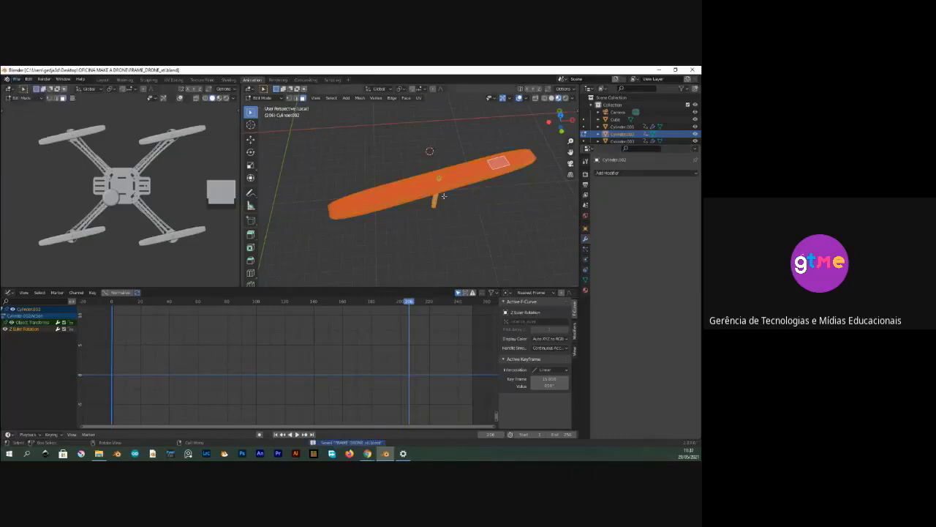
key(Tab)
key(KP_Divide)
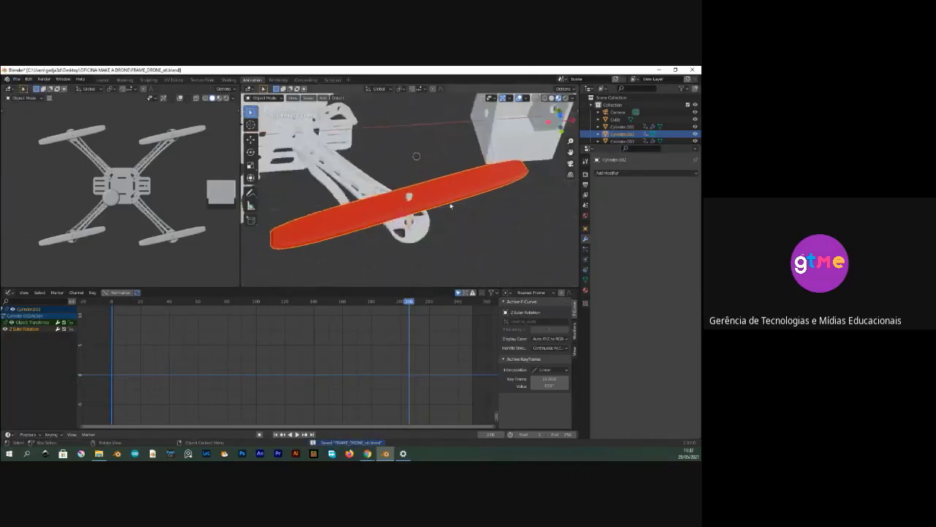
- Isolate the appended cube in local view and examine its mesh in Edit Mode
scroll(353, 183, up, 7)
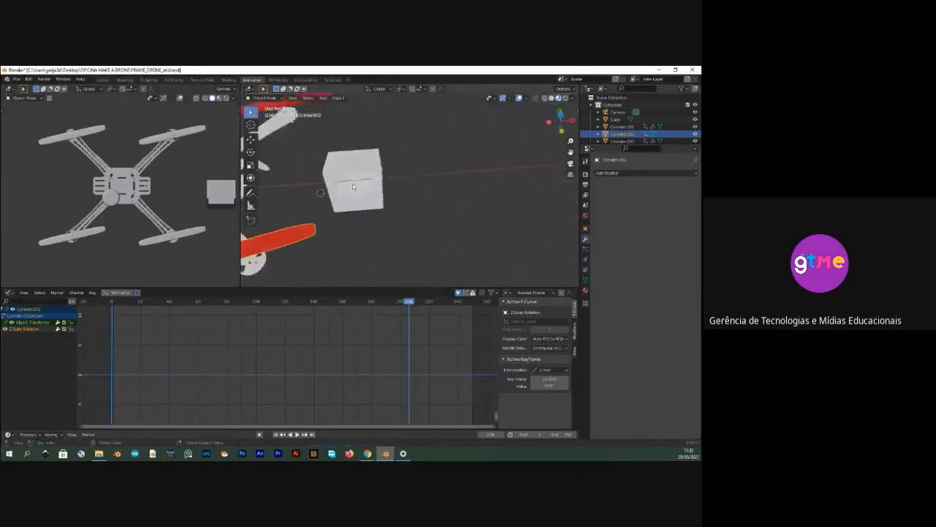
click(386, 165)
middle_drag(381, 203, 439, 197)
key(Tab)
middle_drag(330, 198, 371, 234)
key(KP_Divide)
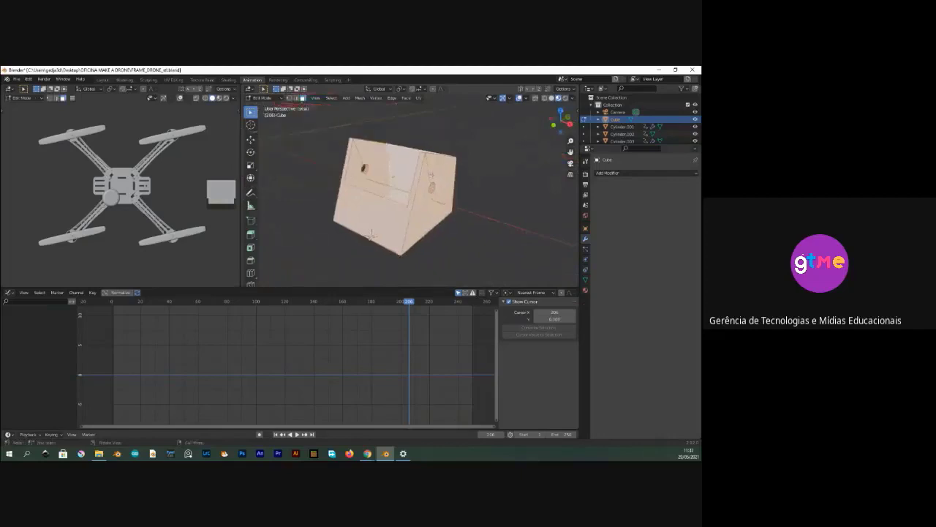
scroll(436, 211, down, 3)
middle_drag(436, 212, 434, 186)
scroll(435, 210, up, 3)
scroll(435, 210, down, 2)
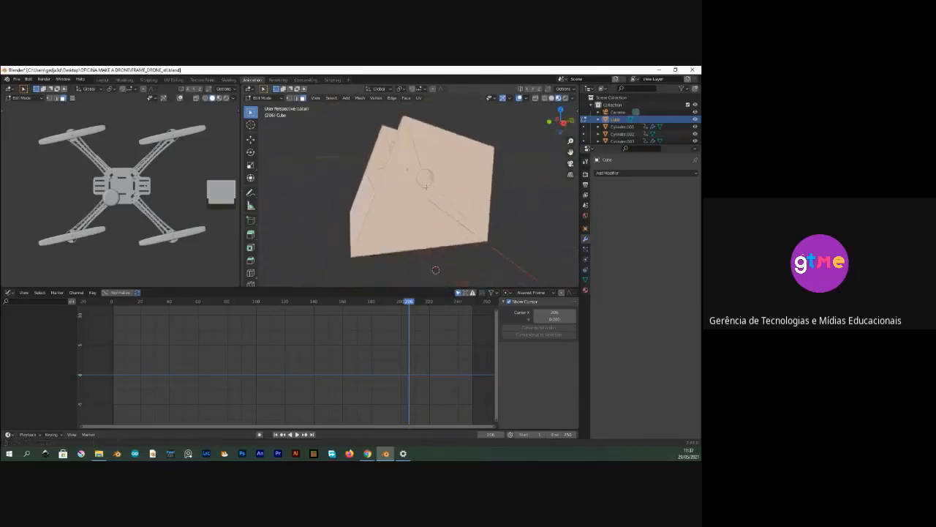
- Add a Subdivision Surface modifier to the cube and raise its viewport level to 4
click(608, 174)
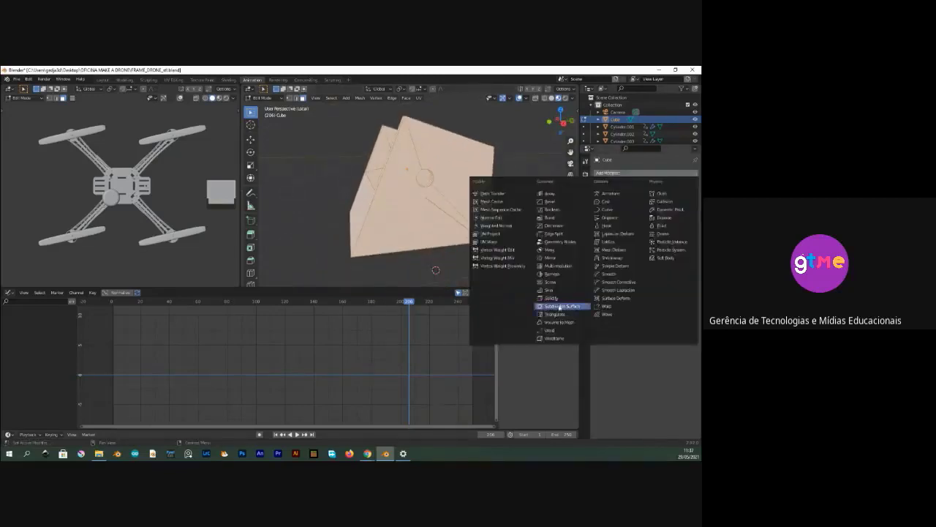
click(558, 306)
middle_drag(431, 176, 395, 189)
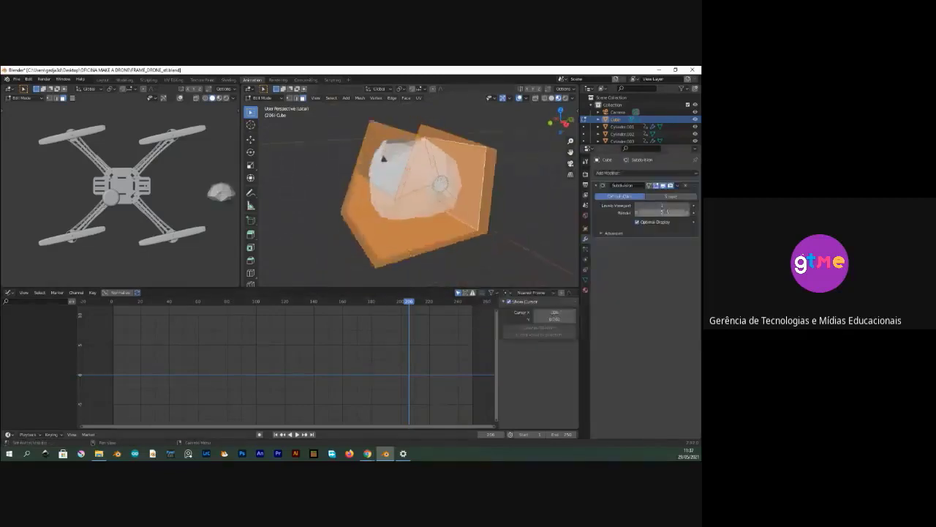
click(686, 208)
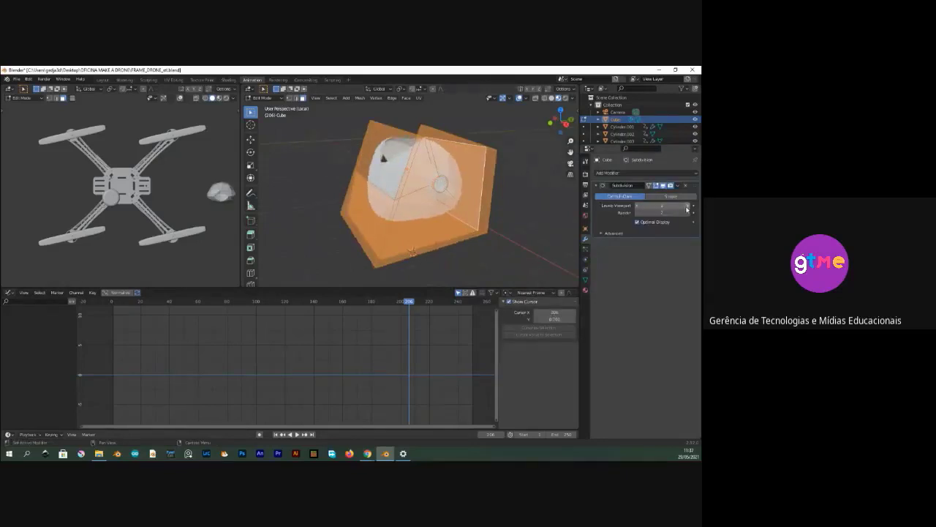
click(465, 174)
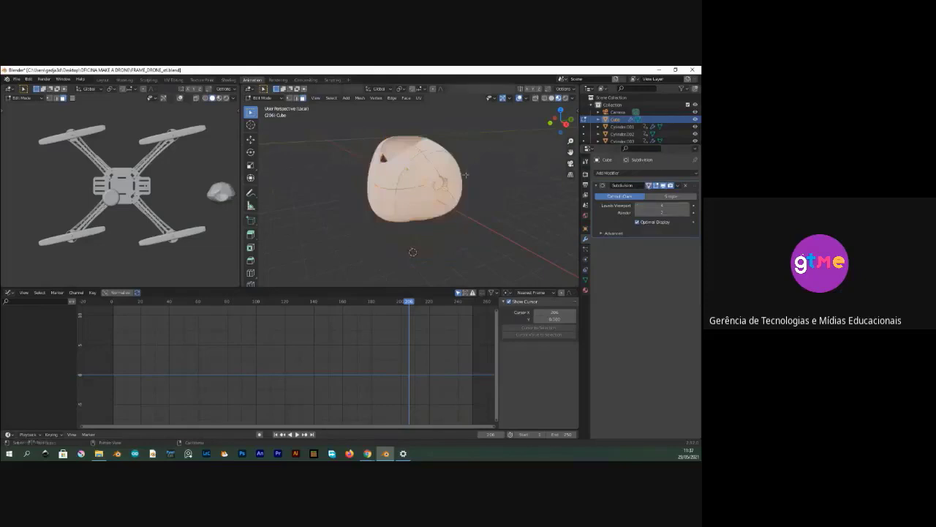
- Apply the cube's Subdivision modifier in Object Mode and open the resulting mesh in Edit Mode
key(Tab)
mouse_move(431, 171)
middle_down()
mouse_move(464, 178)
mouse_move(364, 151)
mouse_move(538, 161)
mouse_move(418, 162)
middle_up()
scroll(429, 161, up, 4)
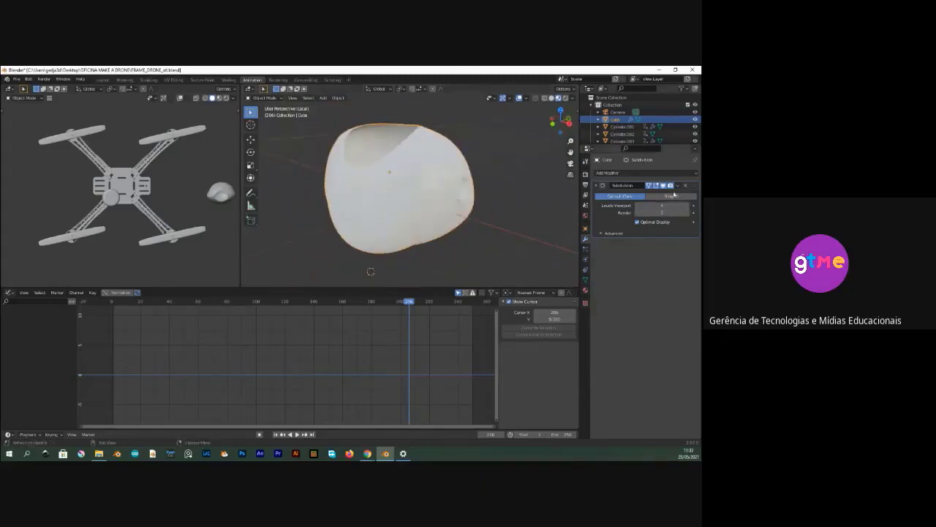
click(677, 185)
click(655, 192)
key(Tab)
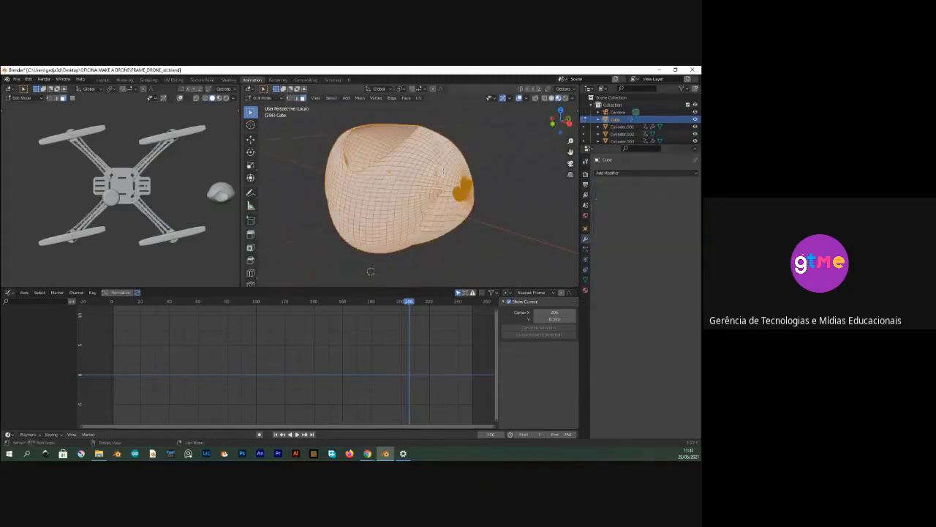
scroll(423, 172, up, 3)
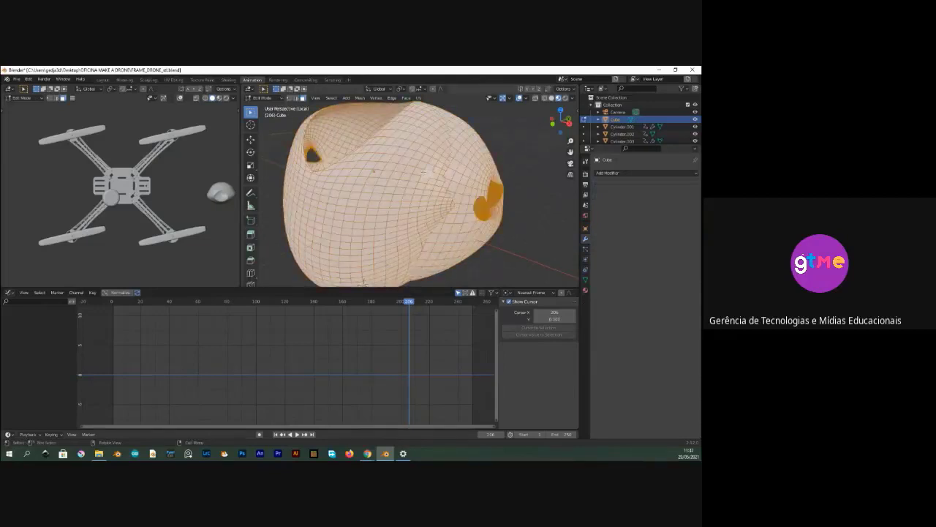
- Compare the subdivided cube's smooth surface with its mesh by alternating between Object and Edit Mode
key(Tab)
scroll(424, 183, down, 5)
scroll(424, 186, up, 3)
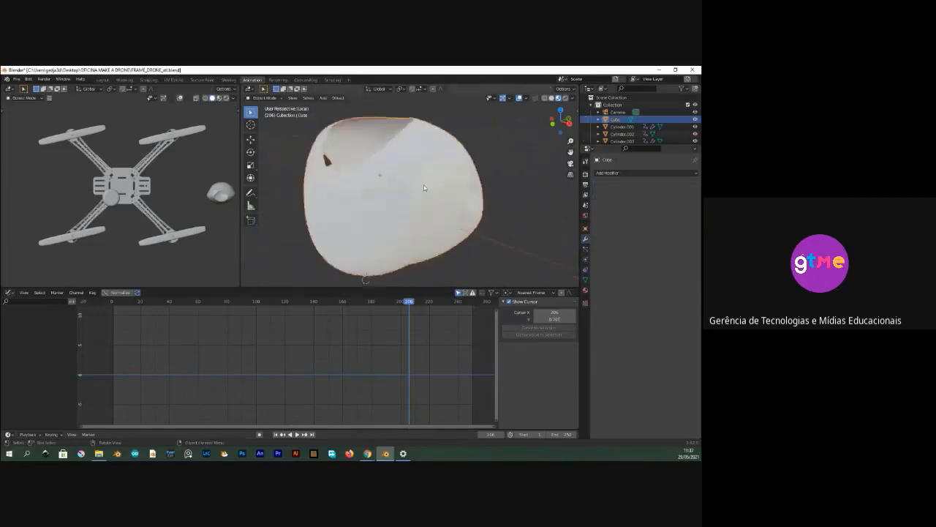
scroll(423, 185, down, 3)
scroll(424, 187, up, 4)
key(Tab)
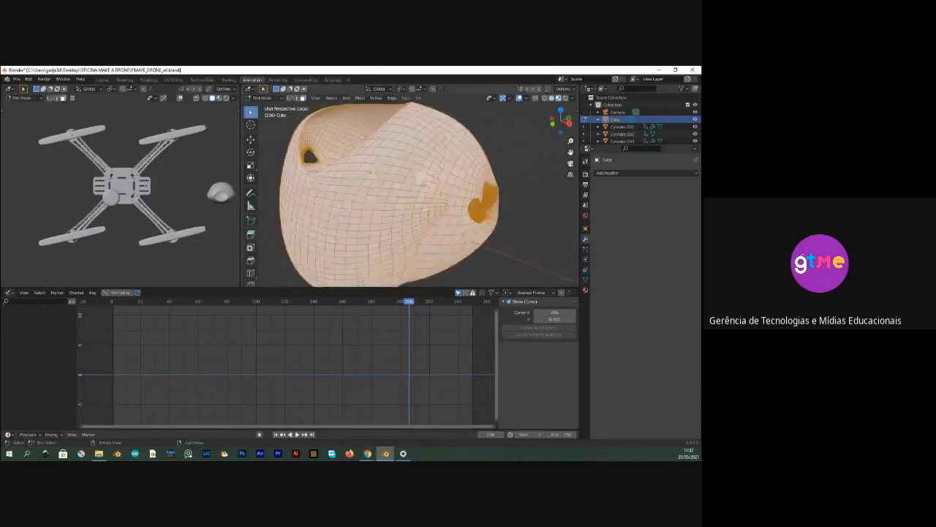
key(Tab)
scroll(424, 188, down, 5)
scroll(424, 188, up, 2)
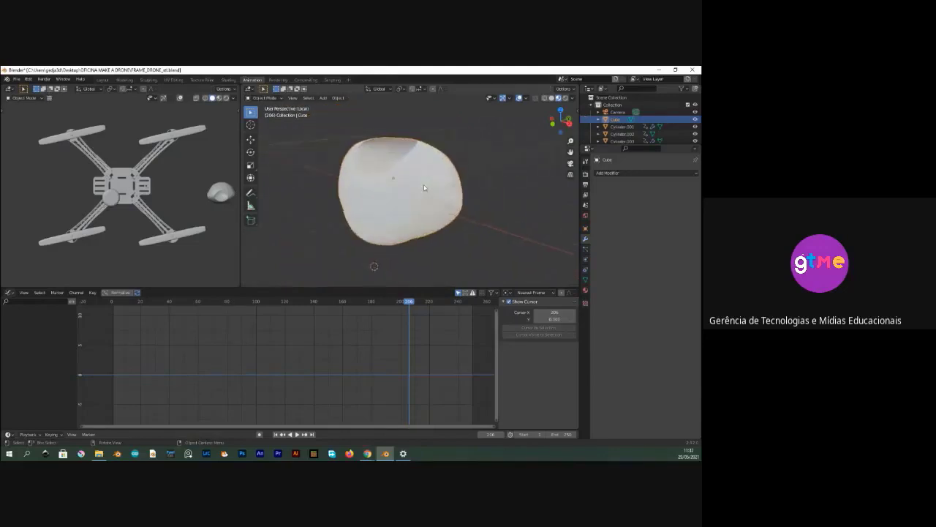
key(Tab)
key(Tab)
key(Tab)
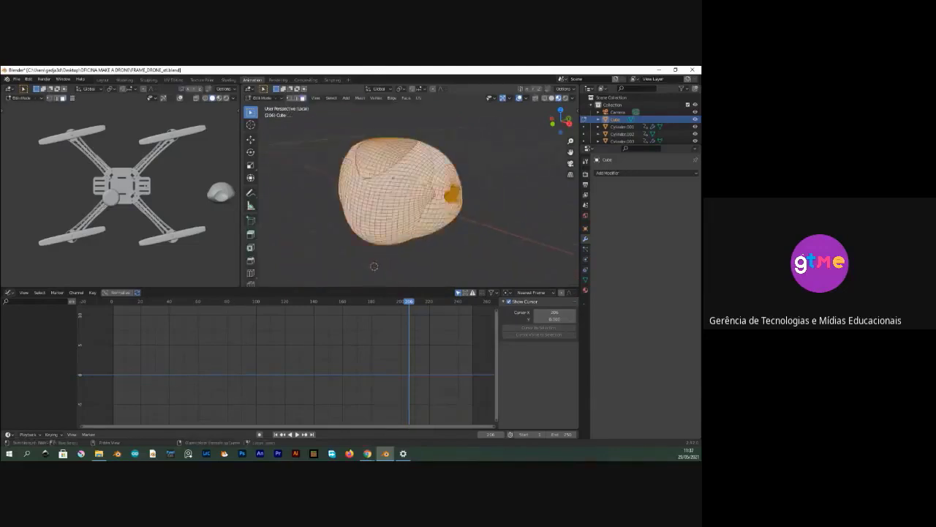
- Undo the cube's subdivision and isolation, and deselect its mesh in the full drone scene
key(ctrl+z)
key(ctrl+z)
scroll(414, 192, down, 3)
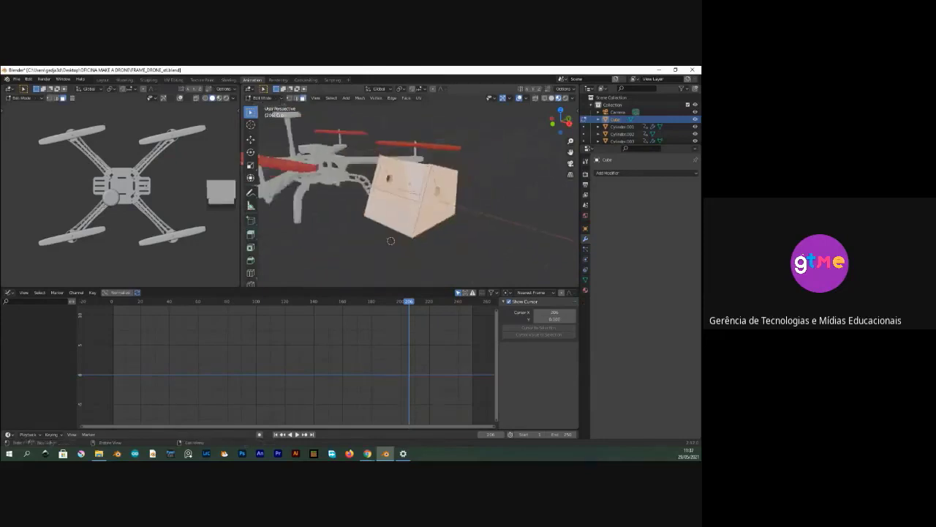
scroll(414, 192, up, 4)
click(502, 166)
mouse_move(448, 202)
middle_down()
mouse_move(431, 206)
mouse_move(428, 198)
mouse_move(441, 208)
middle_up()
scroll(430, 193, down, 4)
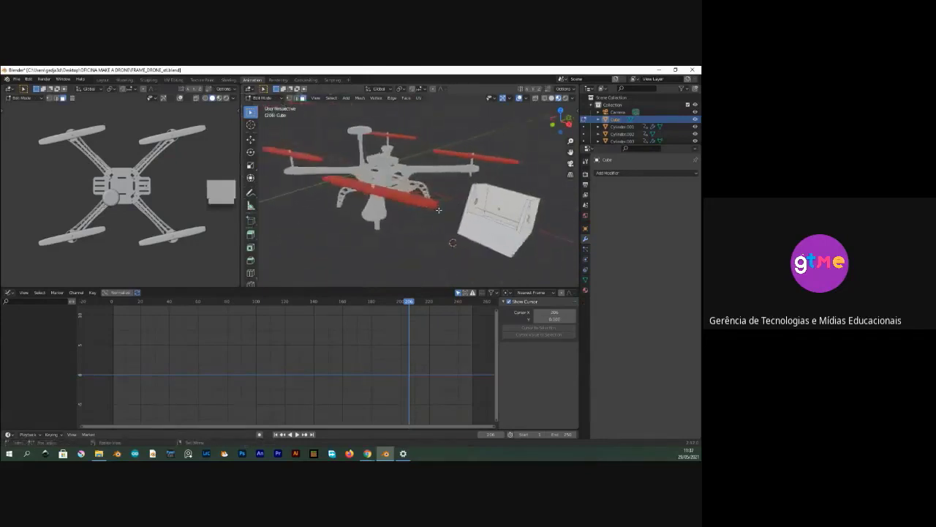
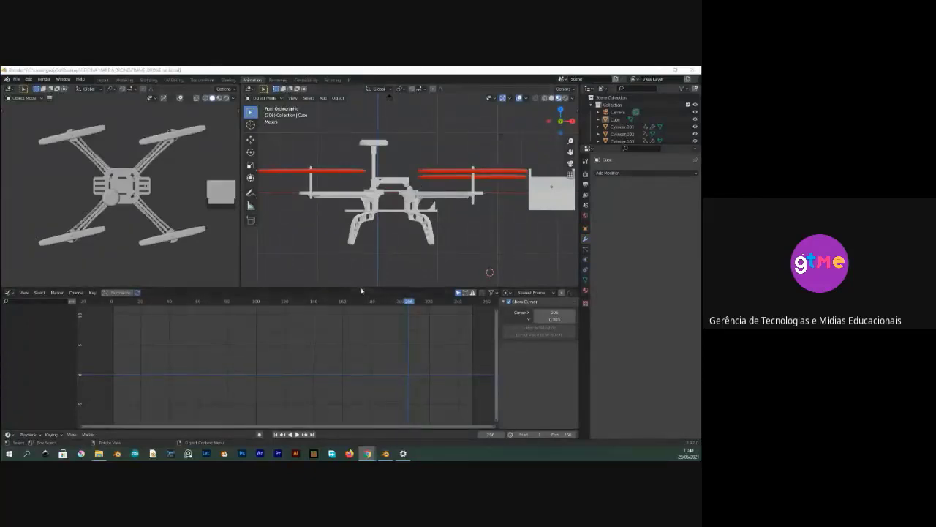
- Enlarge the 3D viewports by shrinking the Graph Editor area, and view the drone and cube from an angle
drag(380, 287, 380, 317)
scroll(431, 223, down, 3)
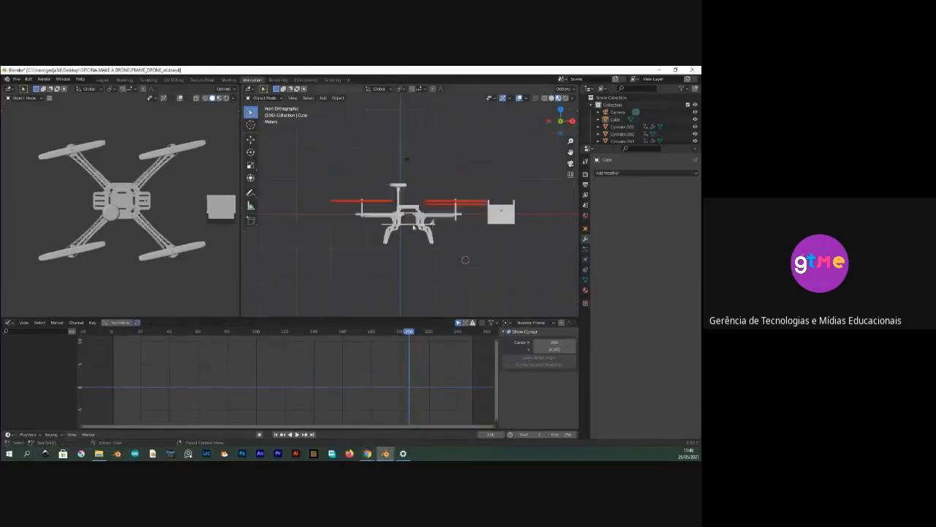
middle_drag(413, 228, 434, 193)
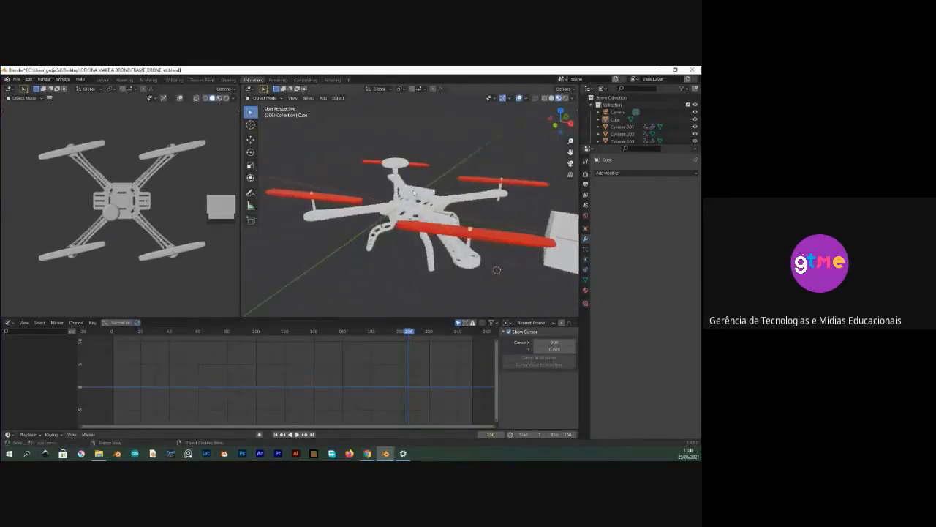
scroll(381, 261, down, 6)
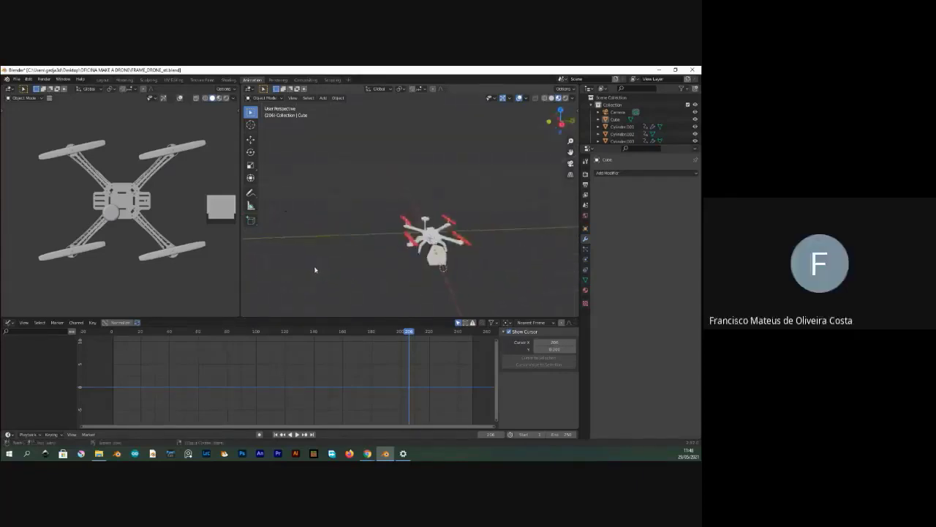
- Select the scene camera in the perspective view of the drone and cube
scroll(360, 217, up, 5)
scroll(392, 221, down, 1)
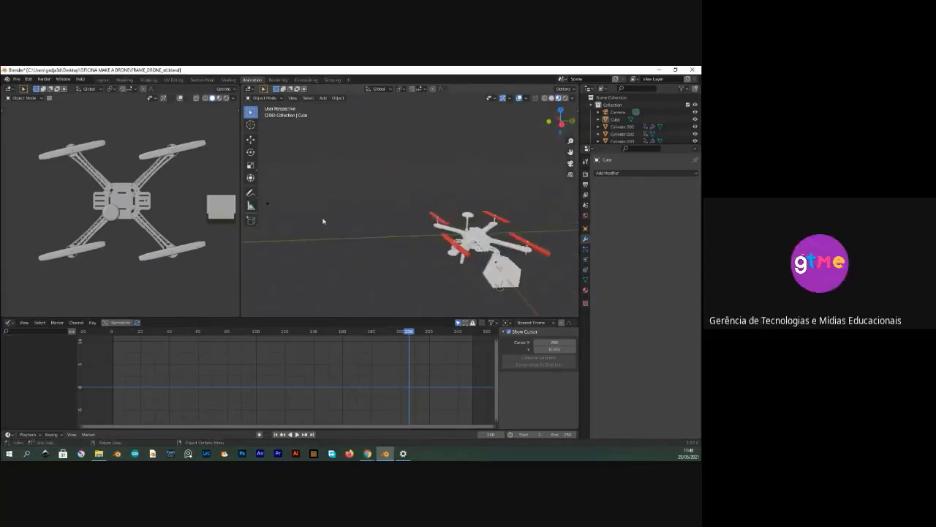
click(270, 205)
shift+middle_drag(340, 231, 342, 192)
scroll(329, 227, up, 4)
scroll(358, 230, down, 7)
scroll(412, 209, up, 4)
scroll(412, 209, down, 2)
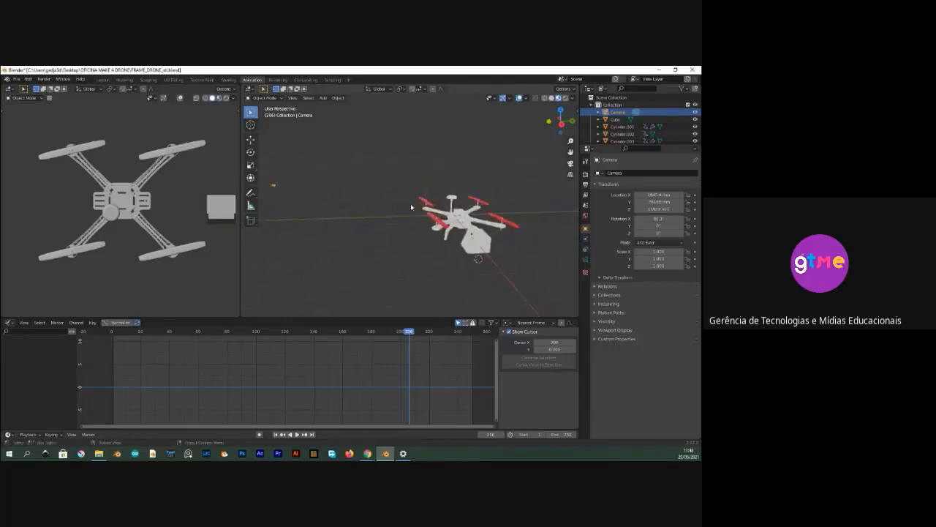
- View the scene through the camera, render a still image of the current frame, and close the render
key(KP_0)
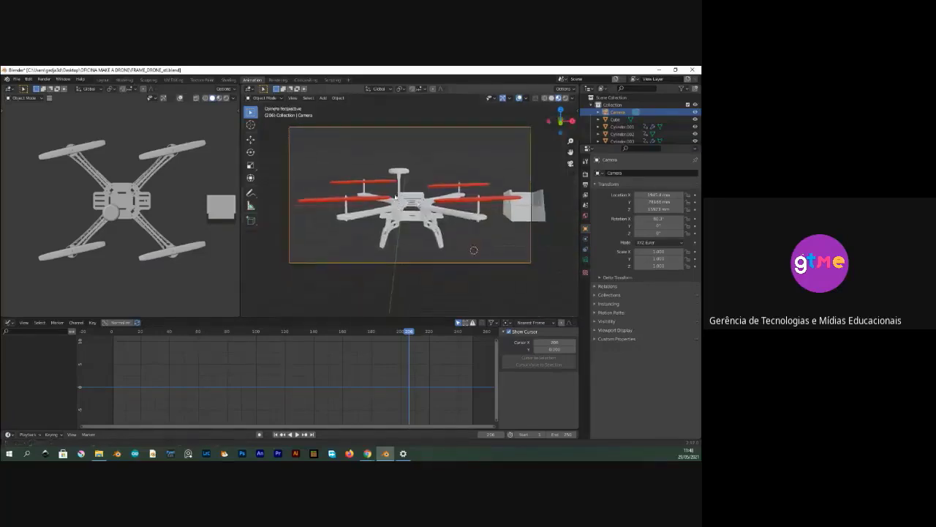
scroll(417, 197, up, 2)
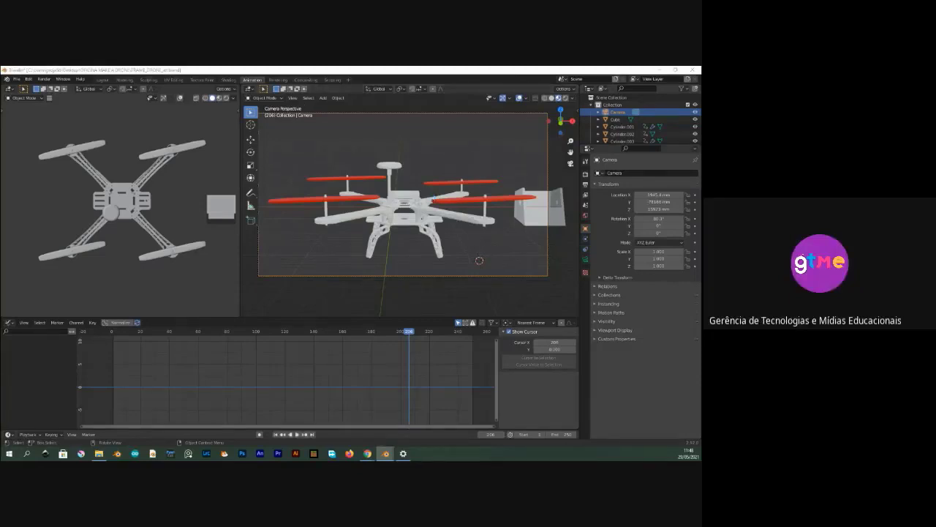
key(F12)
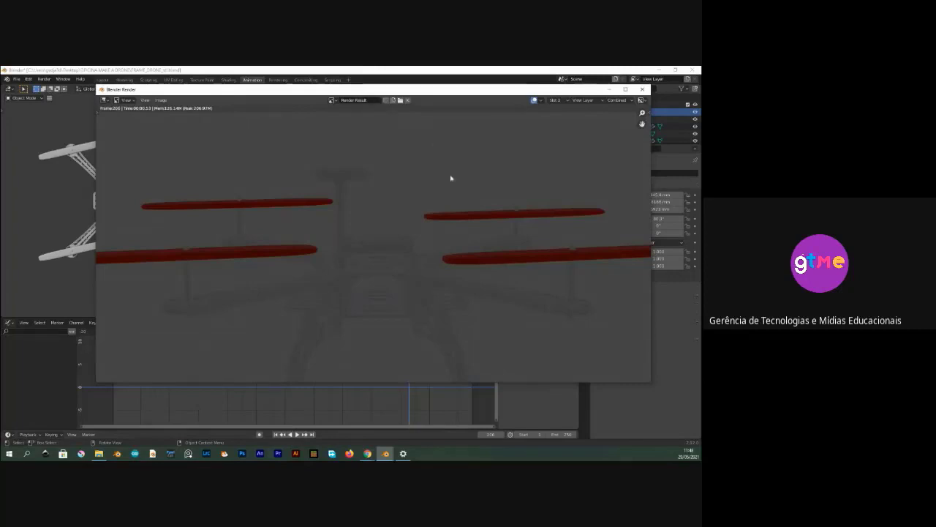
click(642, 89)
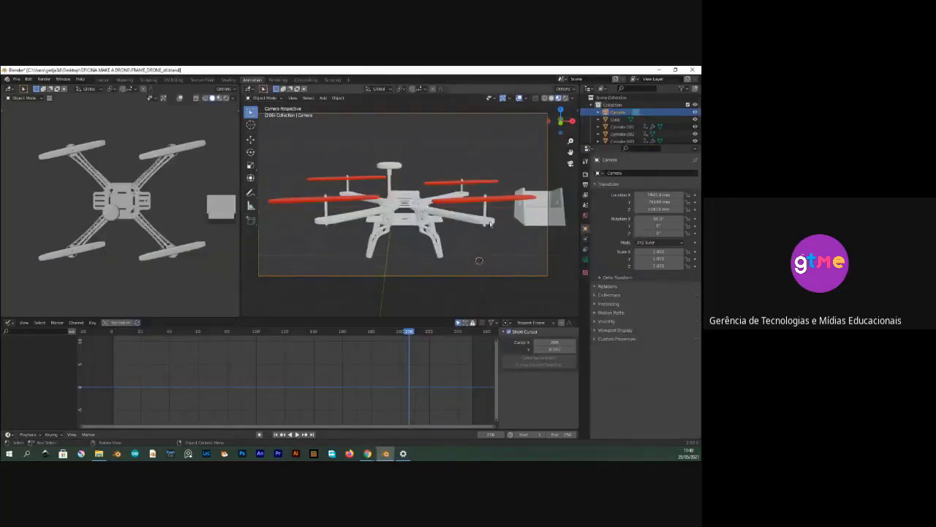
- Delete the cube beside the drone
click(525, 209)
key(x)
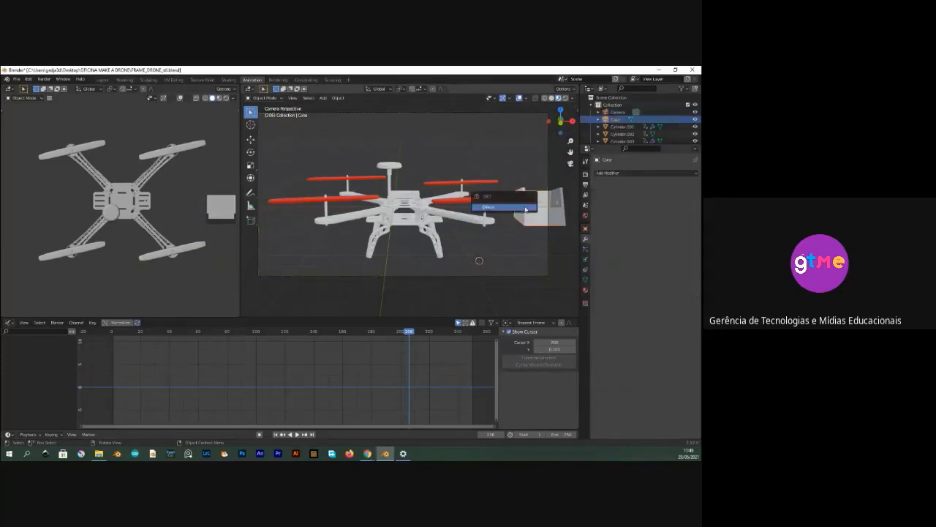
click(525, 209)
- Add a new material named MATERIAL_FRAME to the drone's frame body
click(417, 206)
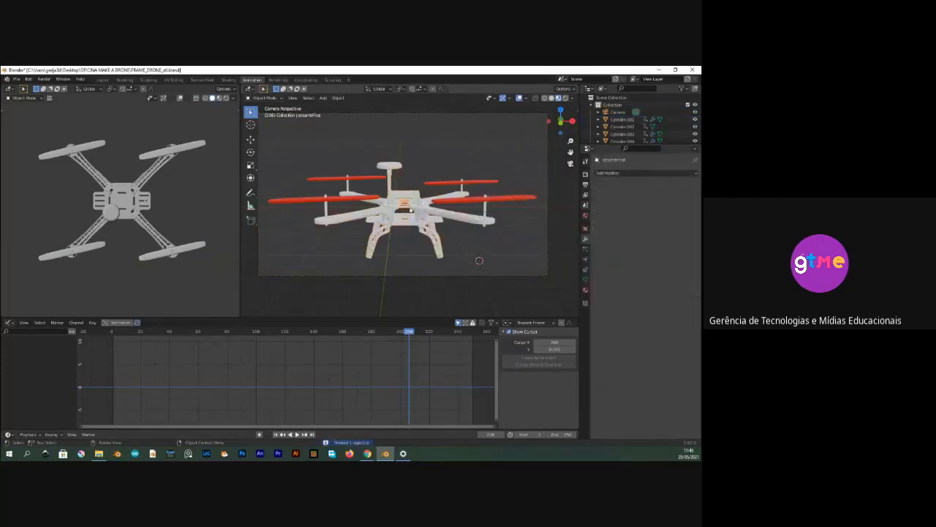
key(Home)
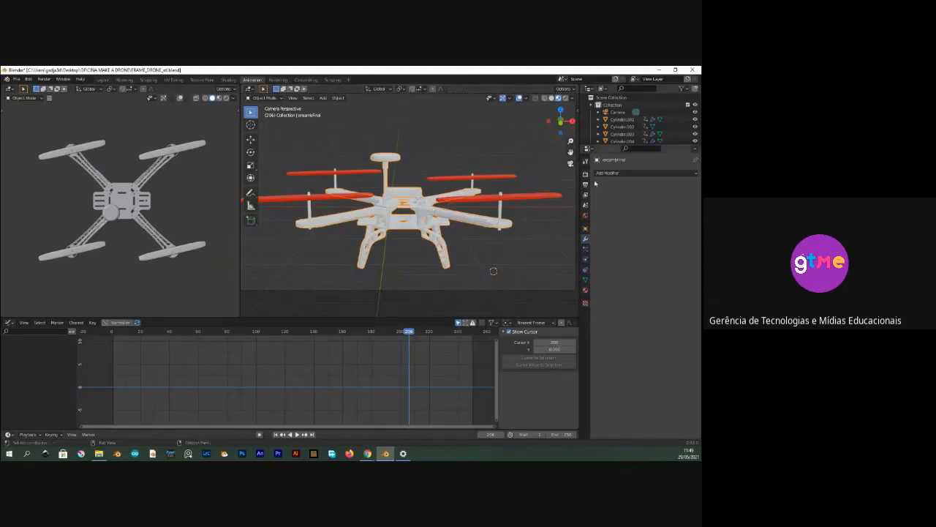
click(585, 291)
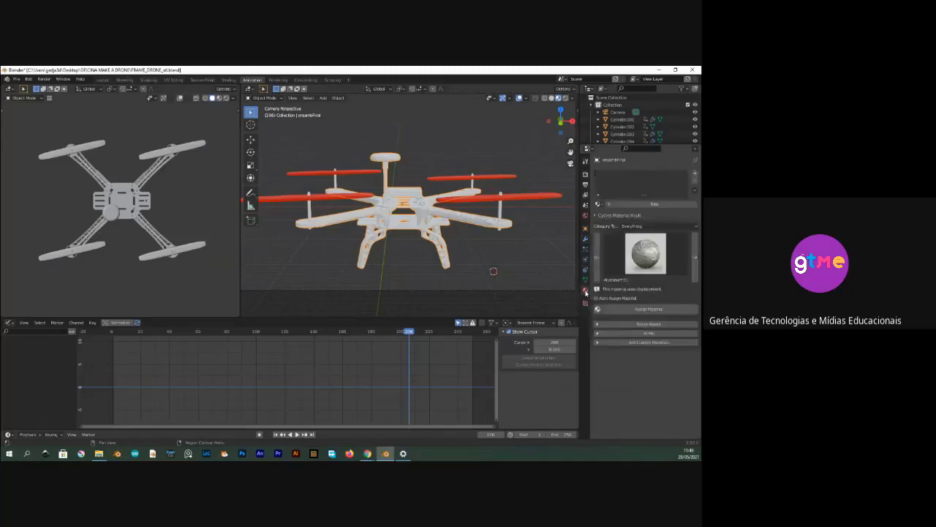
click(648, 206)
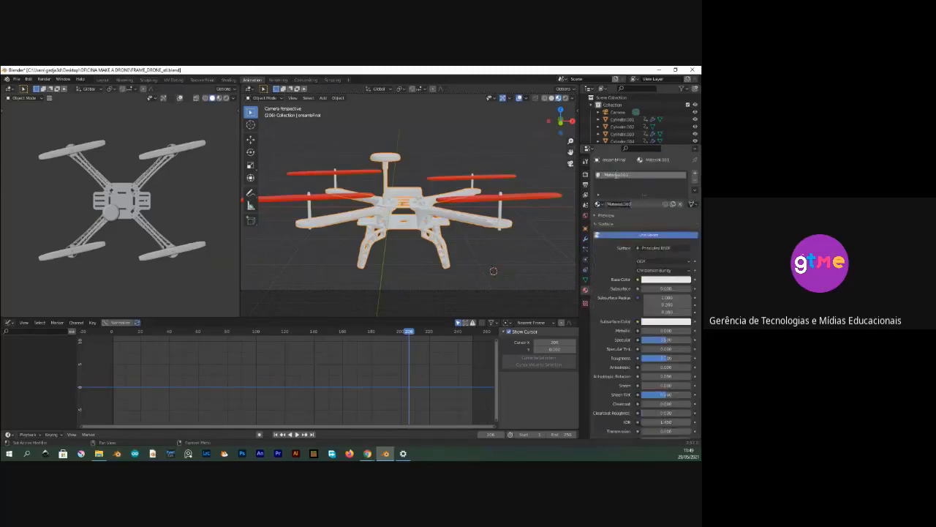
click(623, 203)
text(MR)
text(TERIAL_)
text(CH)
key(Return)
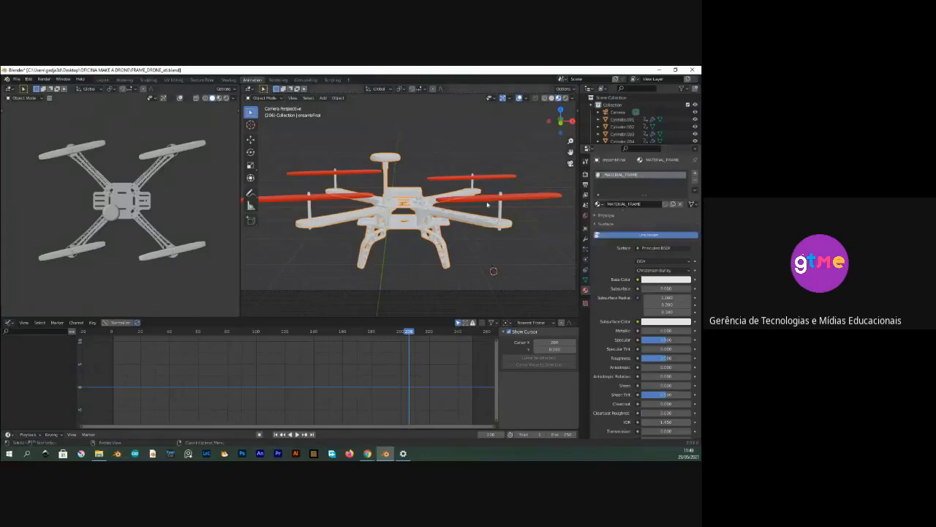
- Set the base color of MATERIAL_FRAME to a light blue and save the file
click(668, 279)
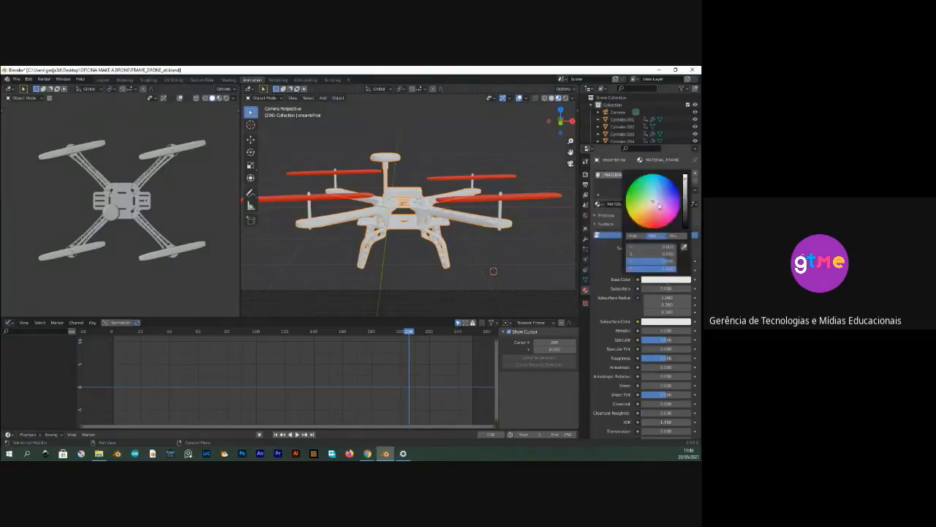
click(654, 281)
drag(656, 206, 663, 189)
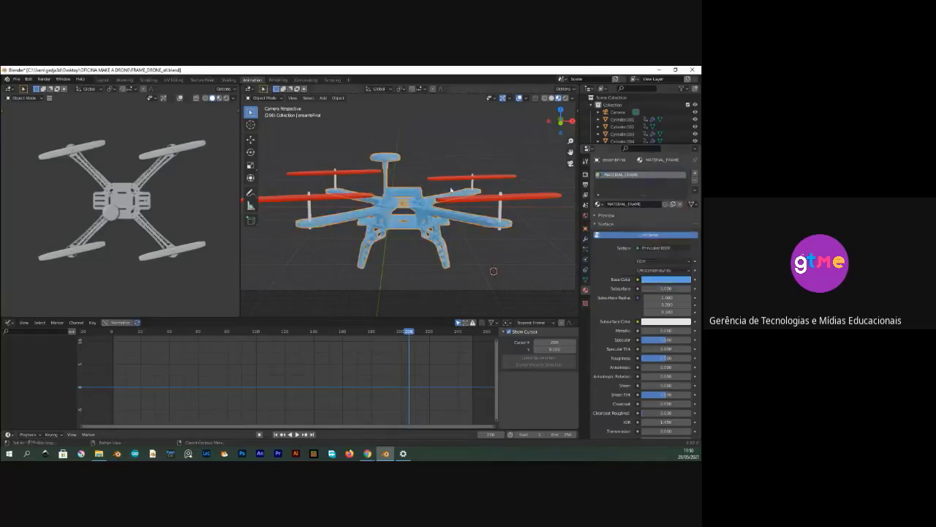
middle_drag(452, 191, 467, 213)
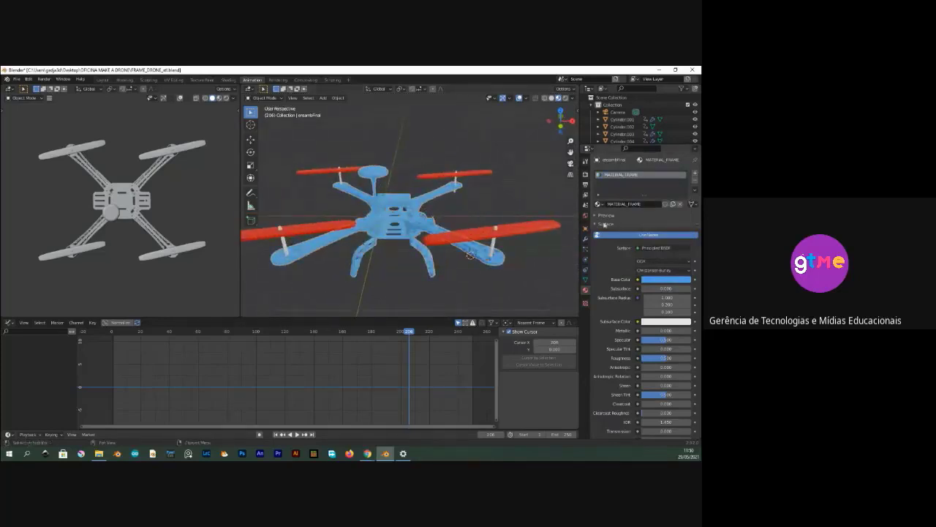
click(17, 79)
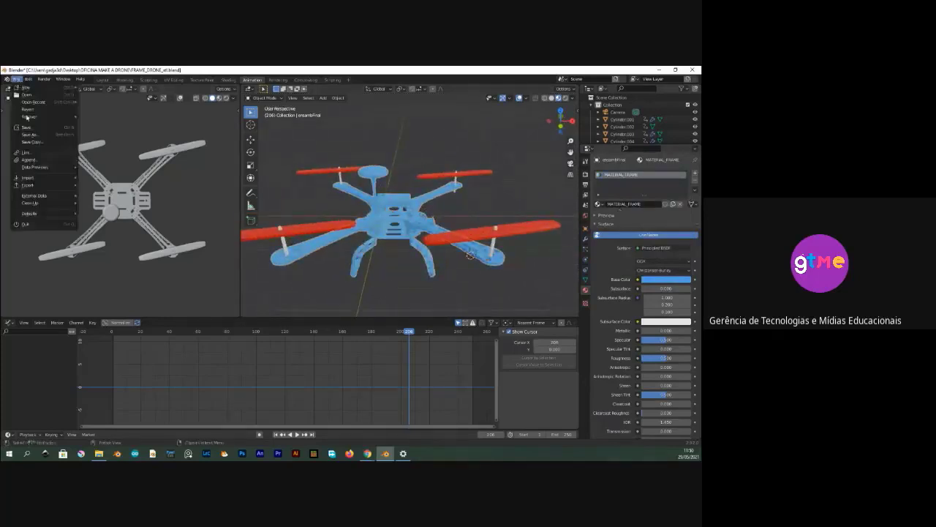
click(29, 126)
- Render the blue-framed drone from the camera, examine the whole image, and close the render
shift+middle_drag(376, 207, 385, 201)
scroll(386, 201, down, 3)
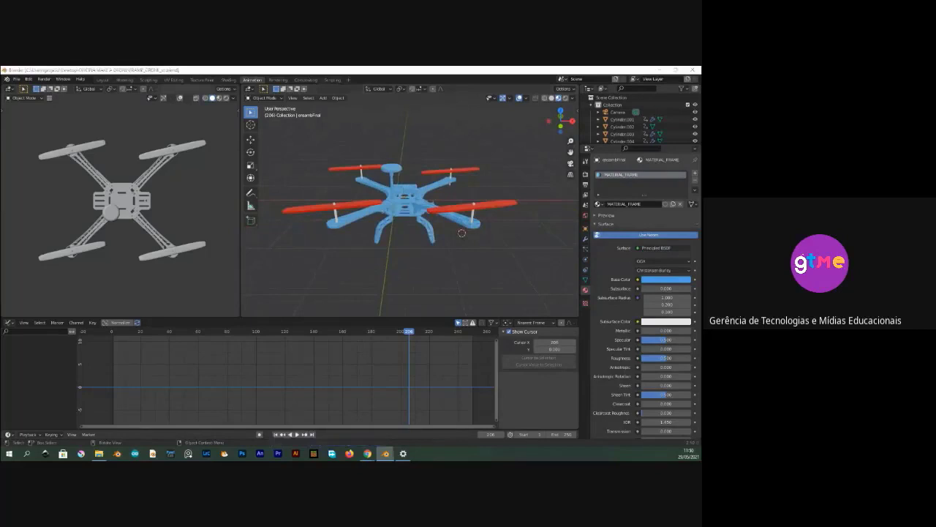
key(F12)
scroll(433, 313, down, 2)
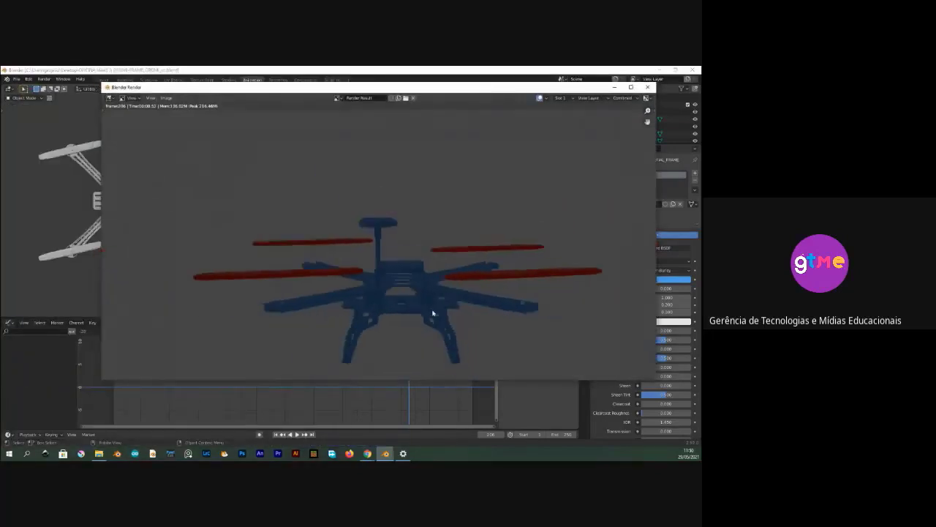
middle_drag(397, 280, 378, 219)
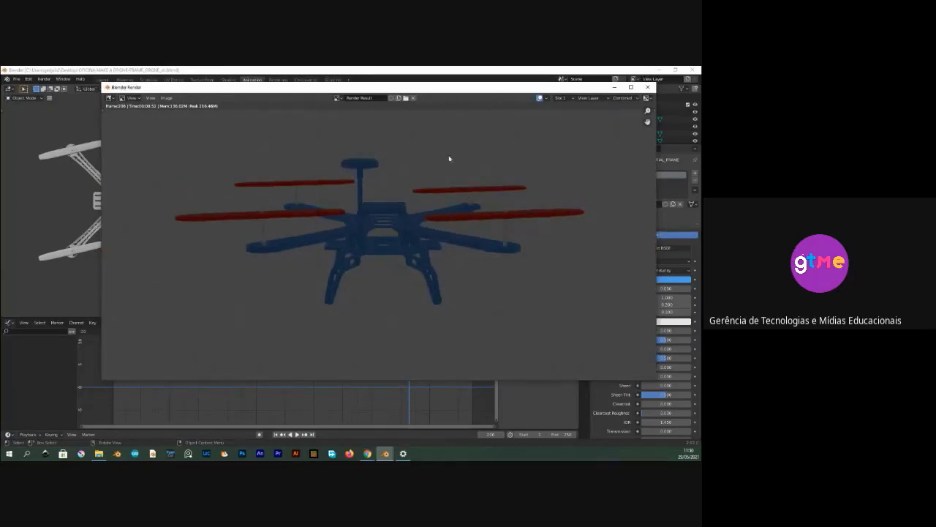
click(647, 87)
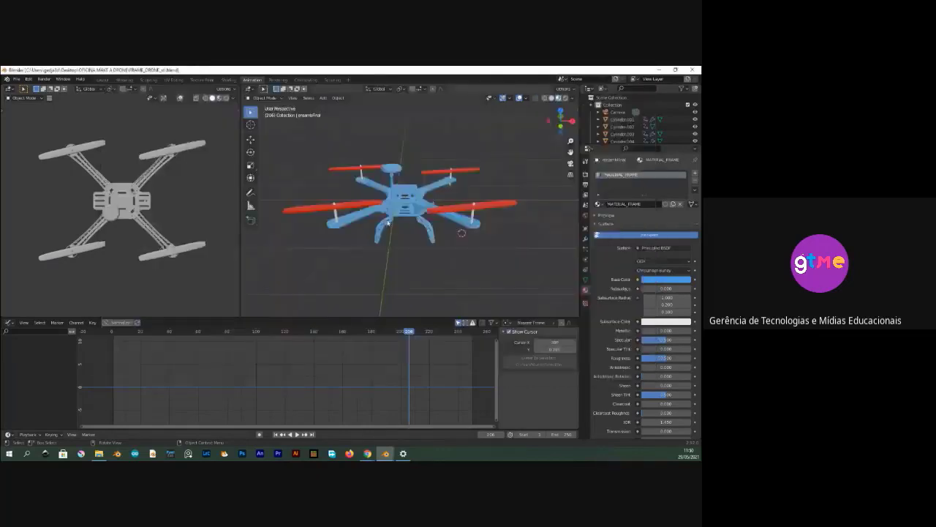
- Set the render engine to Cycles with GPU Compute as the rendering device
mouse_move(402, 227)
middle_down()
mouse_move(373, 225)
mouse_move(390, 229)
middle_up()
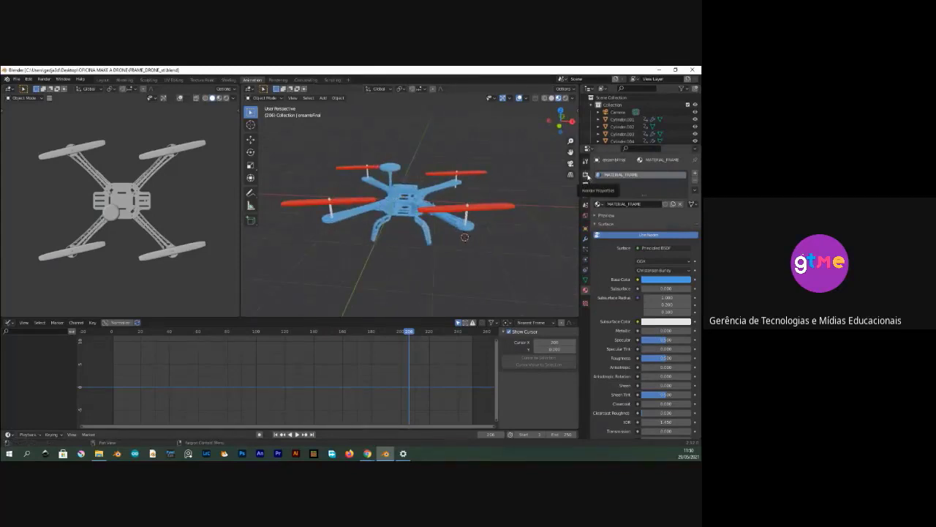
click(586, 176)
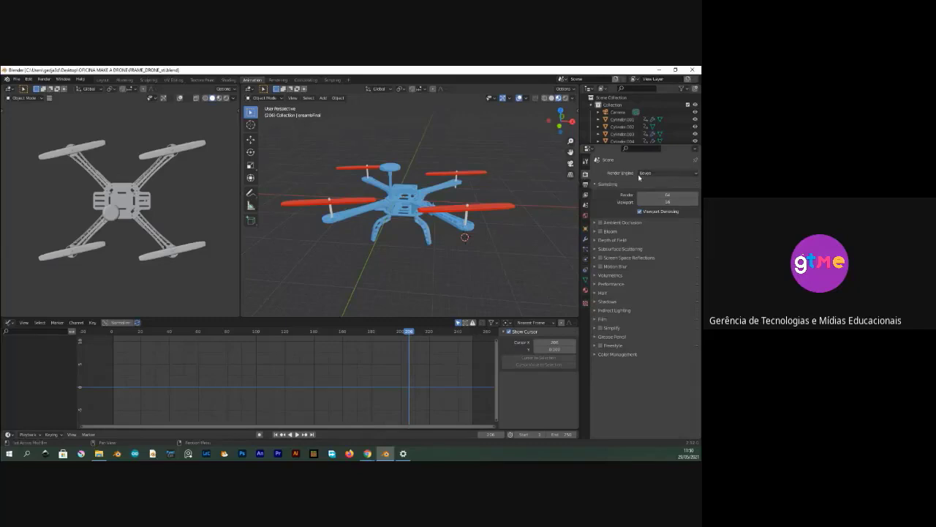
click(646, 173)
click(650, 178)
click(651, 176)
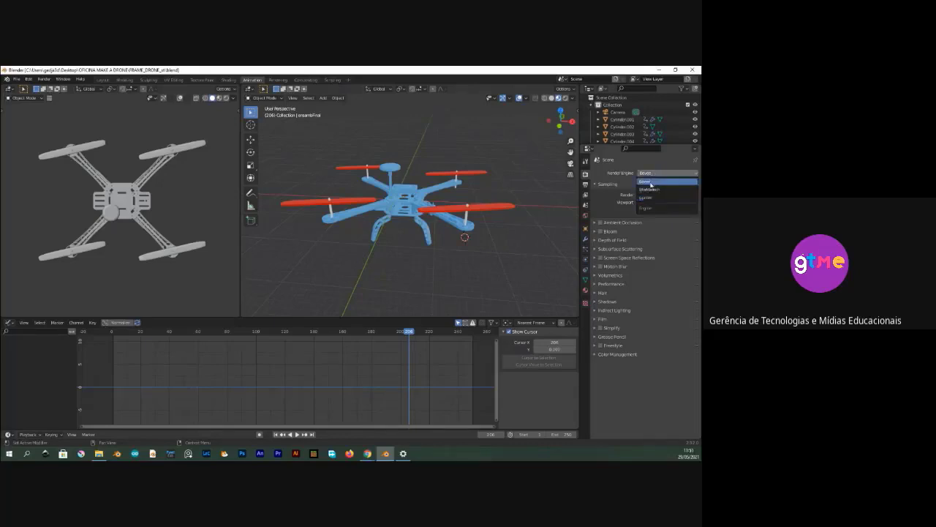
click(650, 183)
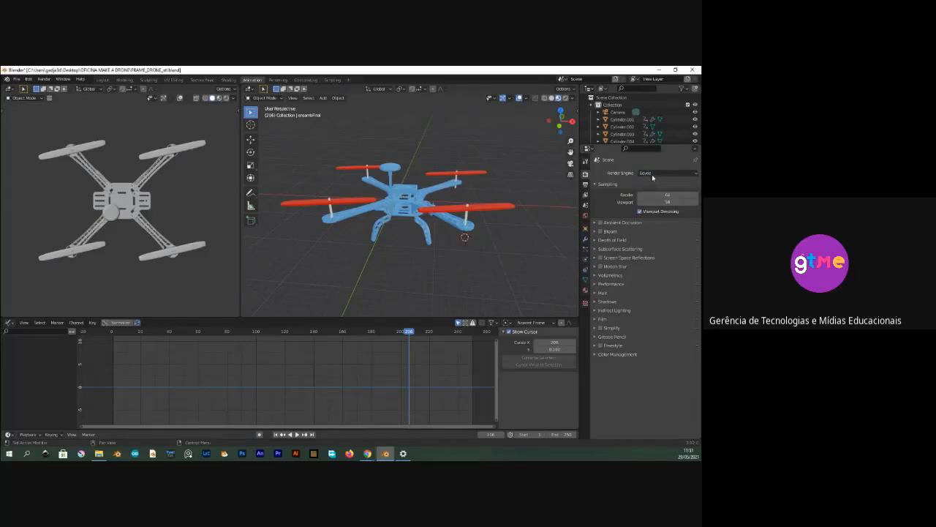
click(652, 174)
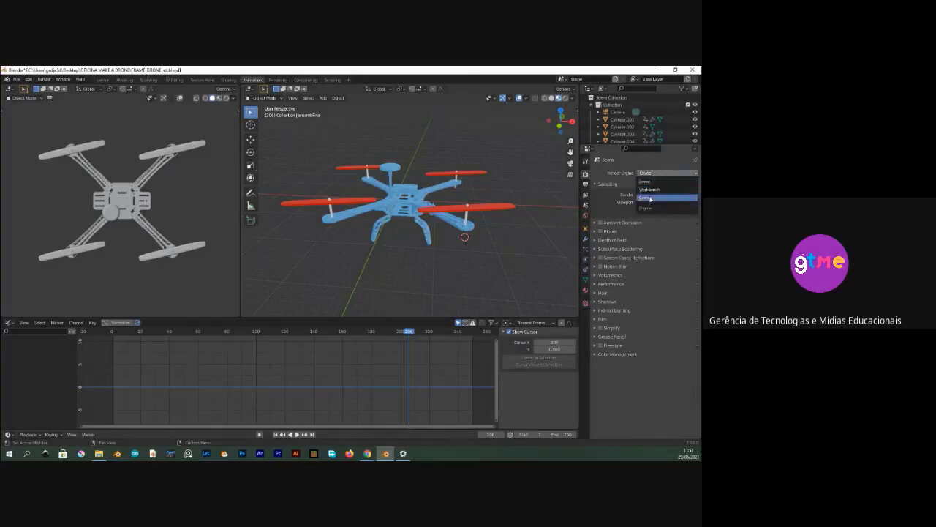
click(651, 199)
click(649, 191)
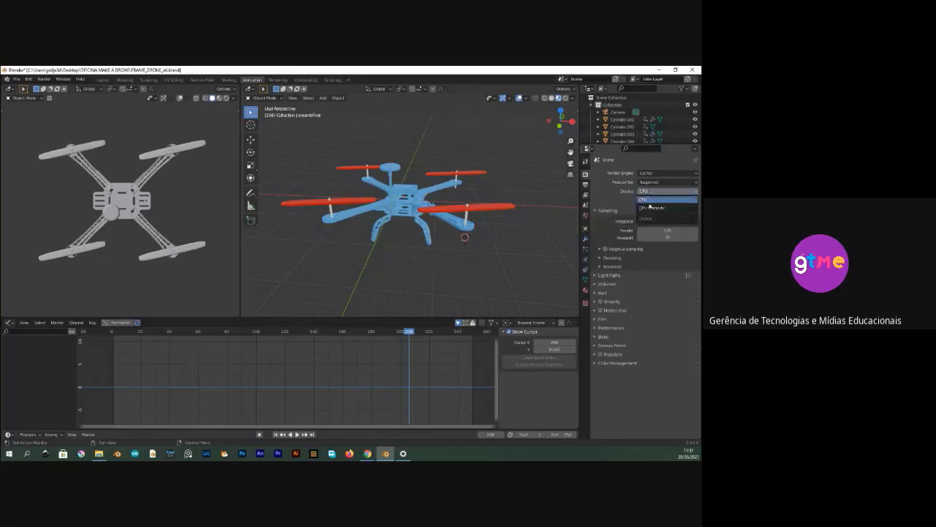
click(653, 209)
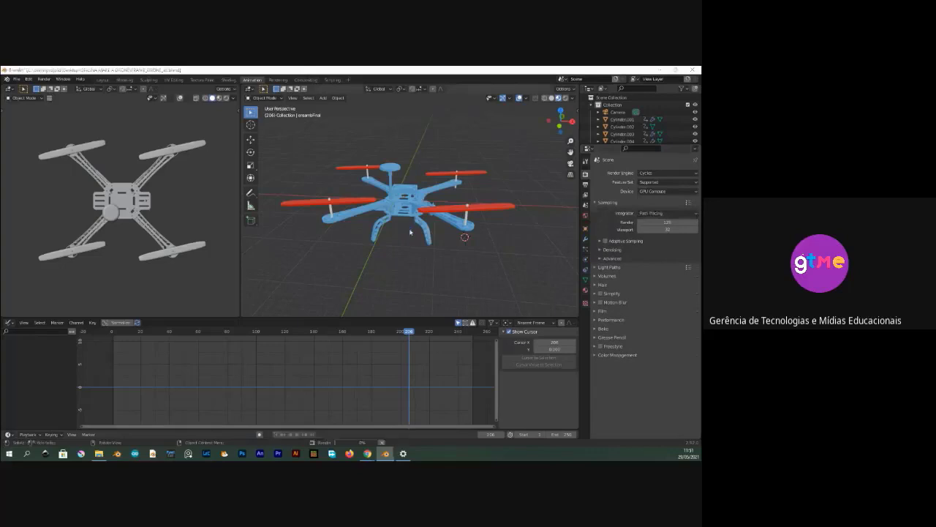
- Render the drone with Cycles, examine the lighting in the image, and close the render
key(F12)
drag(393, 95, 405, 96)
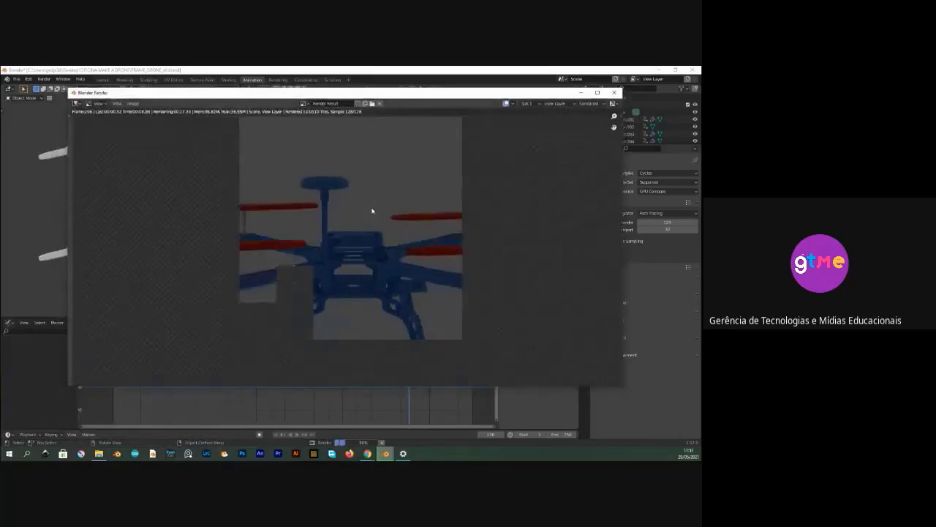
middle_drag(376, 211, 401, 219)
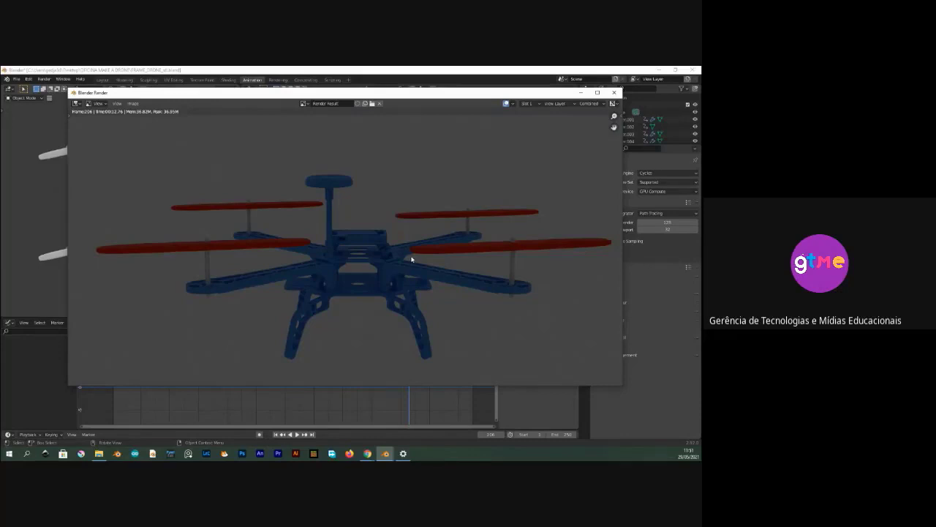
click(614, 92)
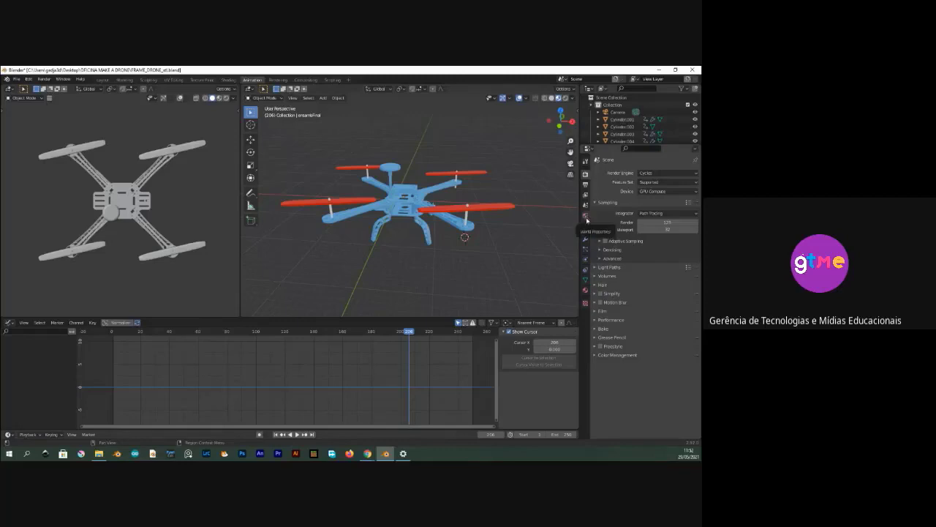
- Enable Ambient Occlusion in the scene's world settings
click(586, 218)
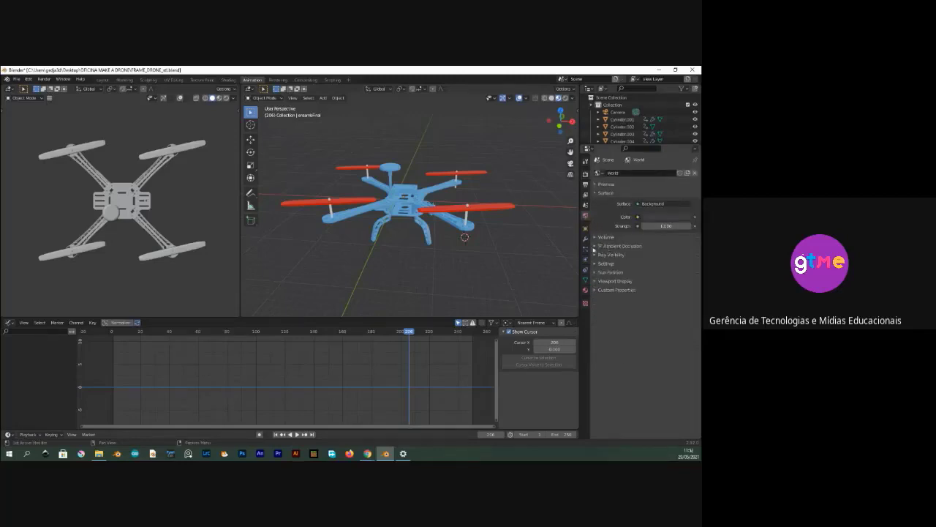
click(596, 247)
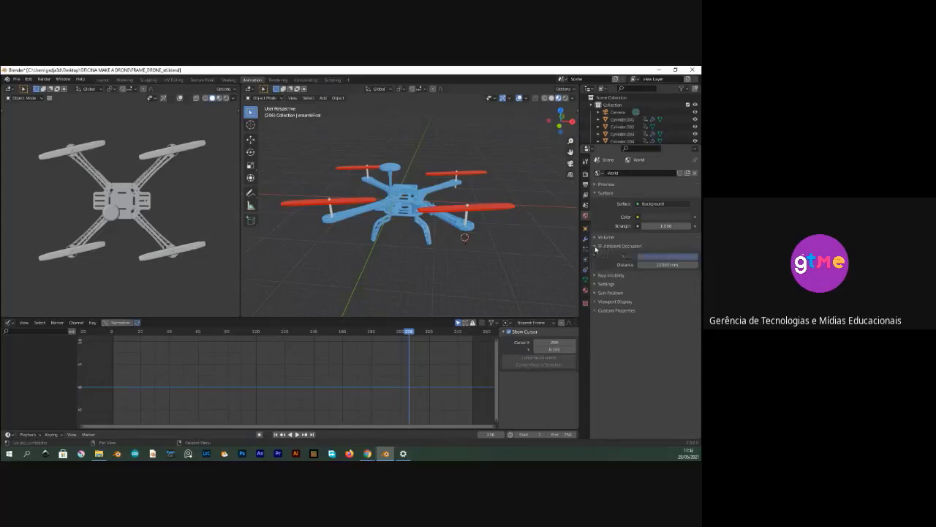
click(601, 246)
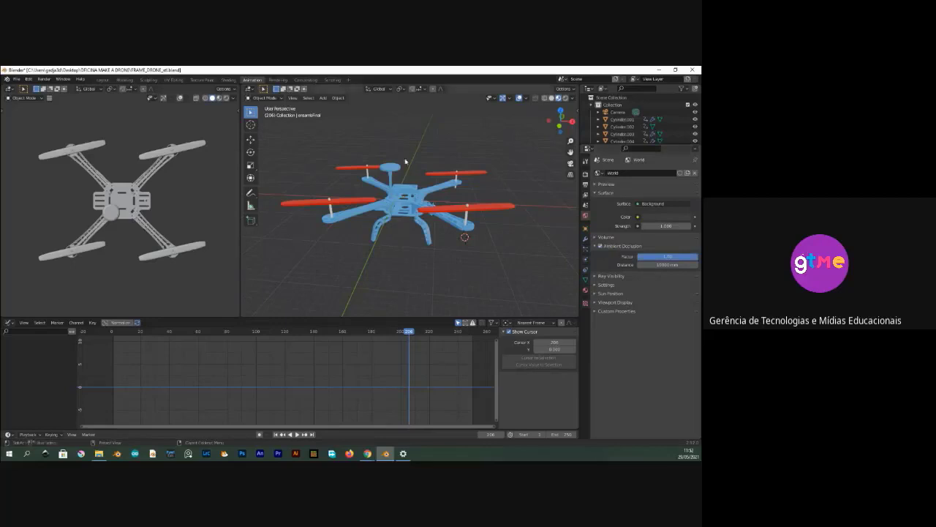
- Render the drone with Ambient Occlusion enabled, examine the shading up close and in the whole image, and minimize the render window
key(F12)
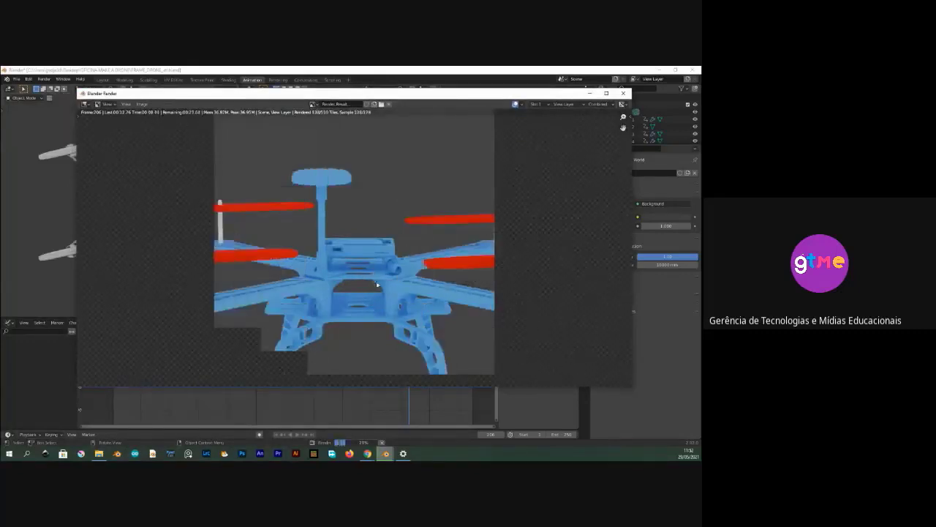
scroll(384, 281, up, 3)
scroll(385, 281, up, 1)
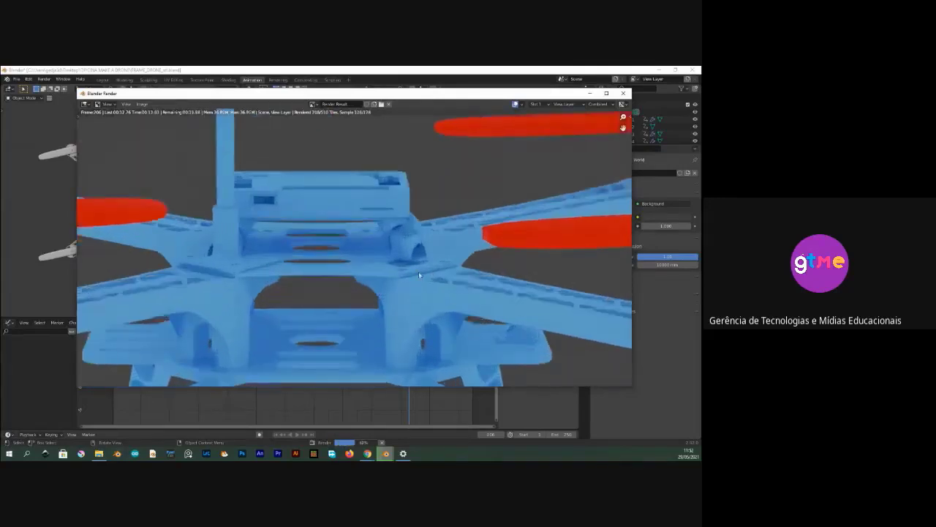
scroll(344, 287, down, 3)
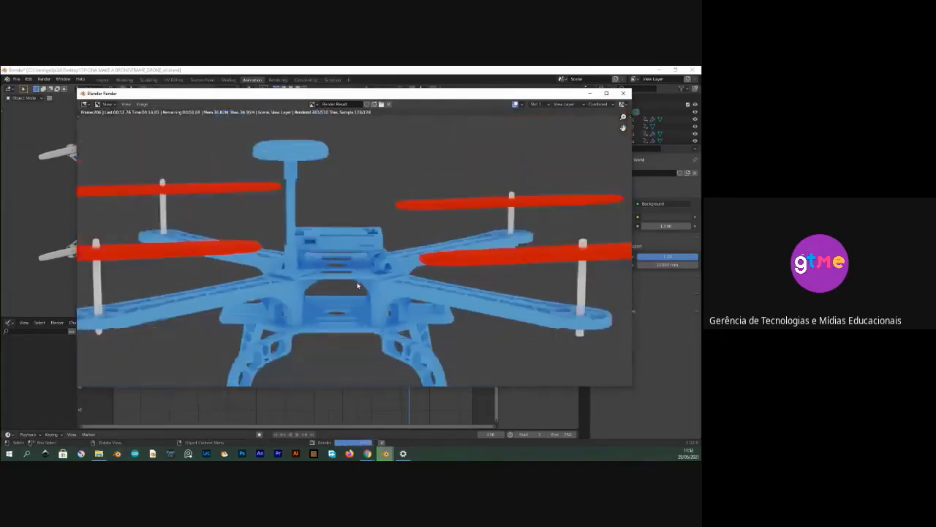
scroll(341, 285, down, 2)
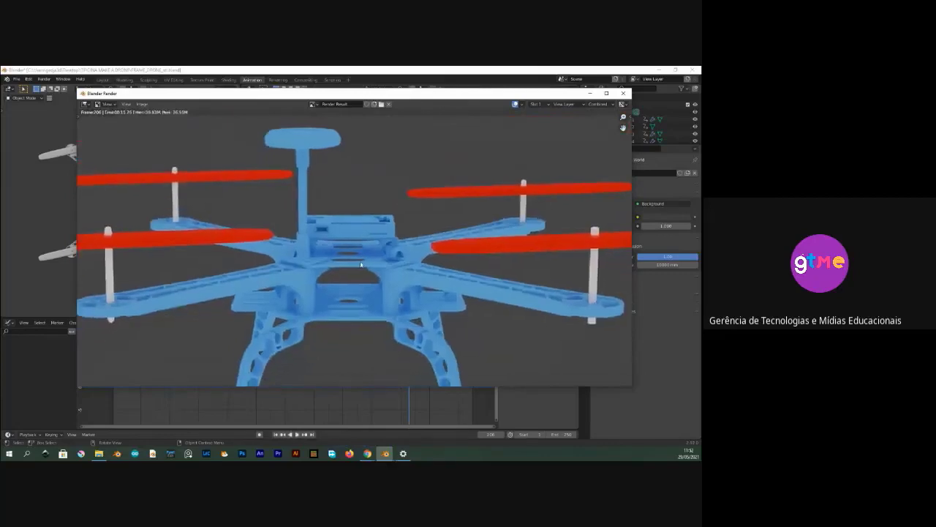
scroll(361, 264, down, 2)
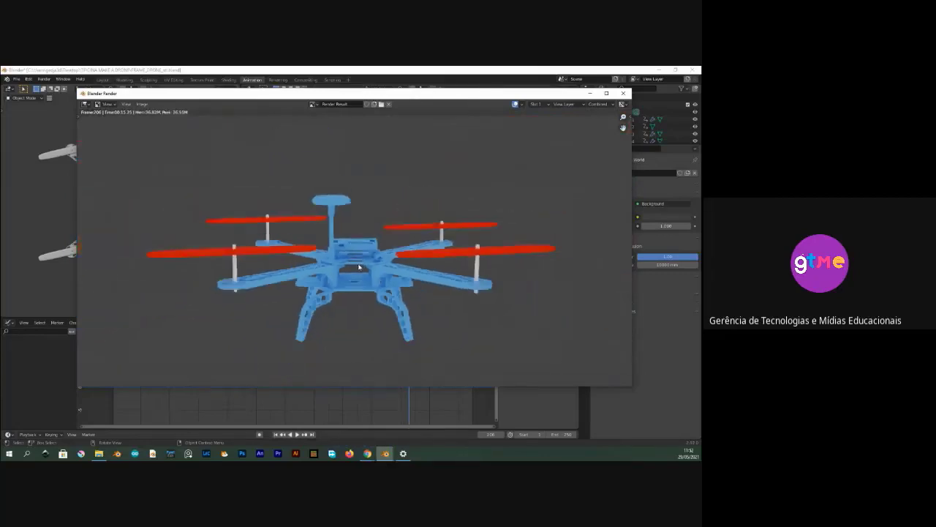
scroll(359, 267, up, 1)
scroll(359, 267, down, 1)
scroll(361, 261, up, 1)
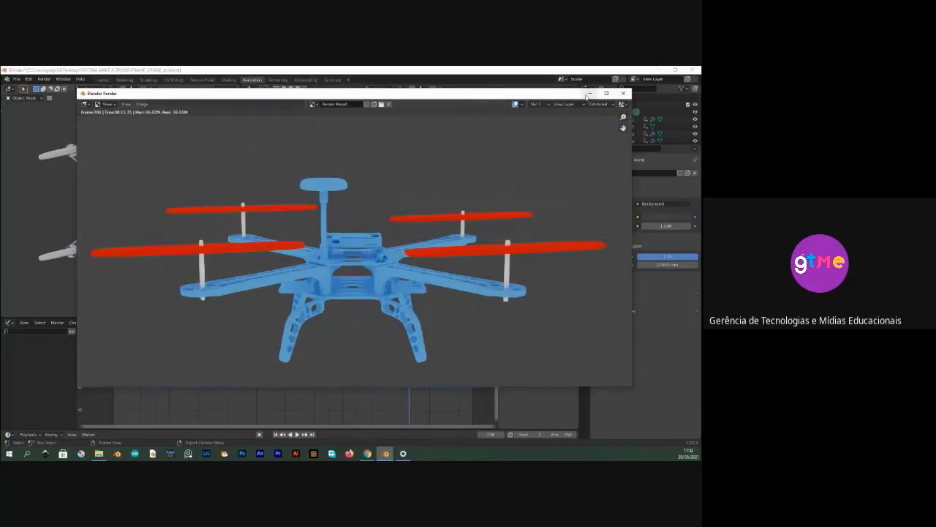
click(589, 93)
- Add a Sun light to the drone scene
middle_drag(409, 233, 392, 233)
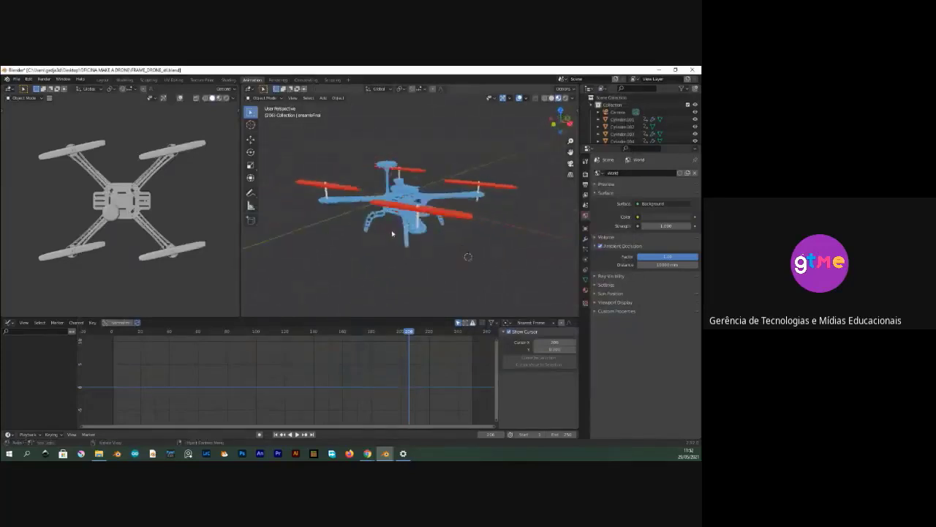
scroll(392, 233, down, 1)
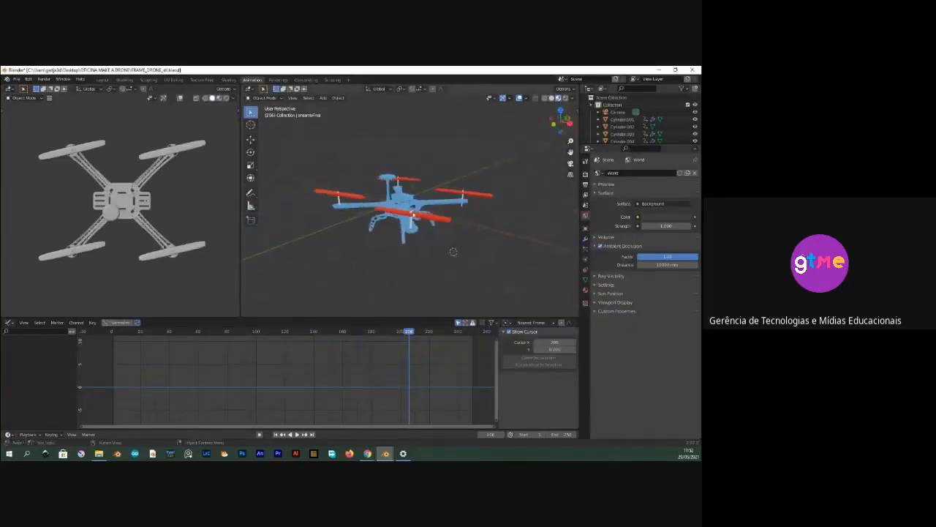
middle_drag(403, 192, 398, 216)
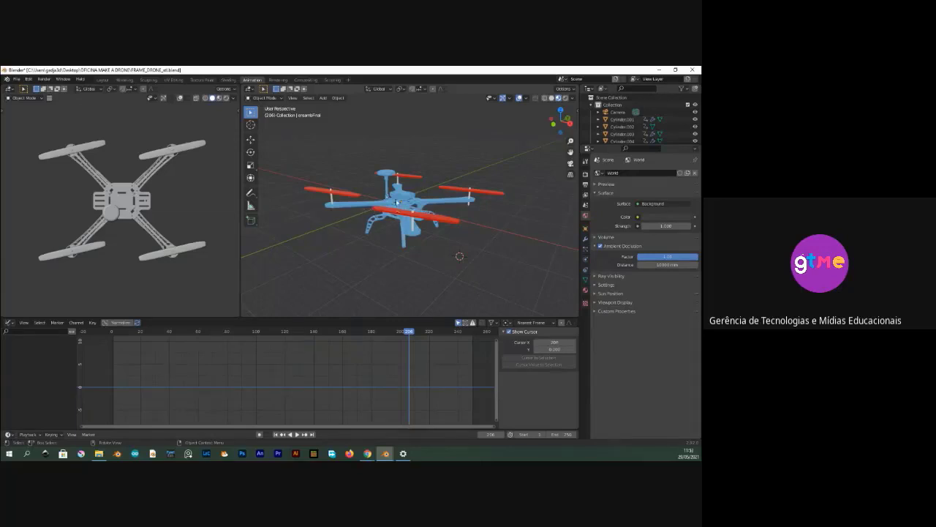
key(shift+a)
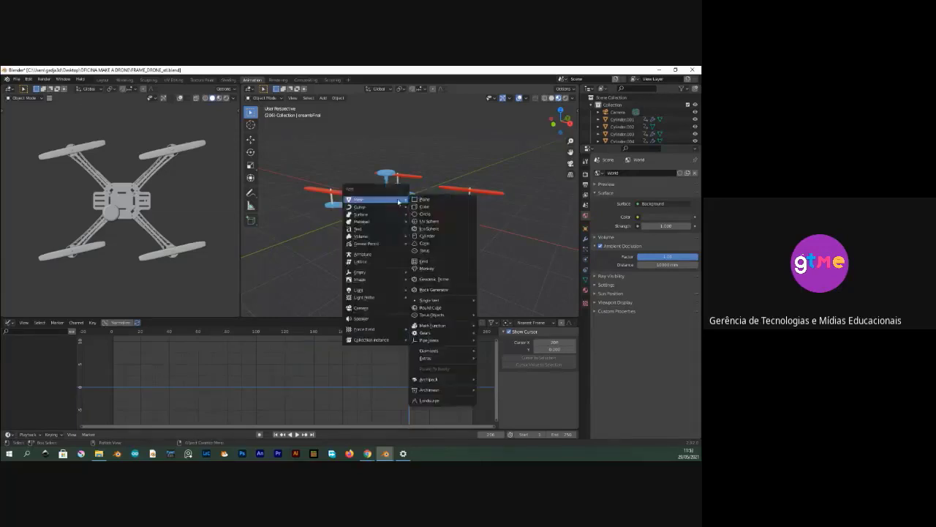
mouse_move(373, 292)
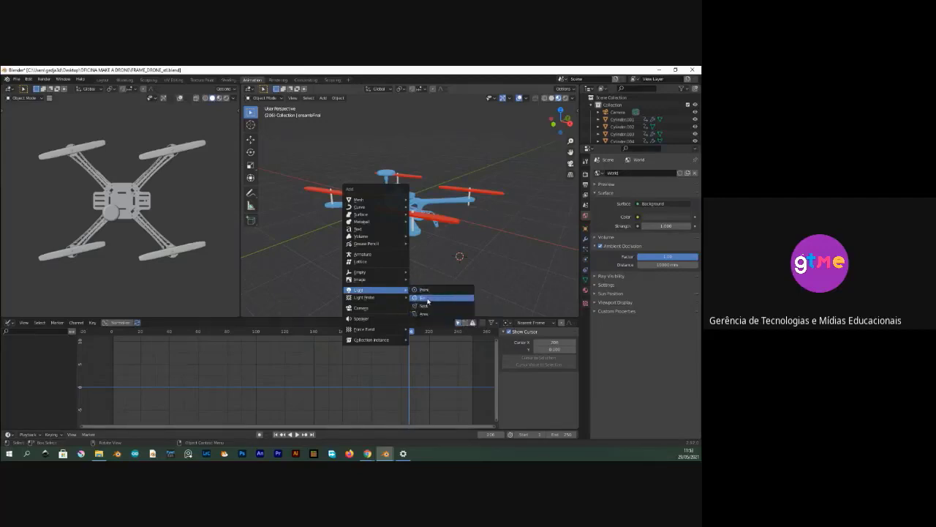
click(428, 298)
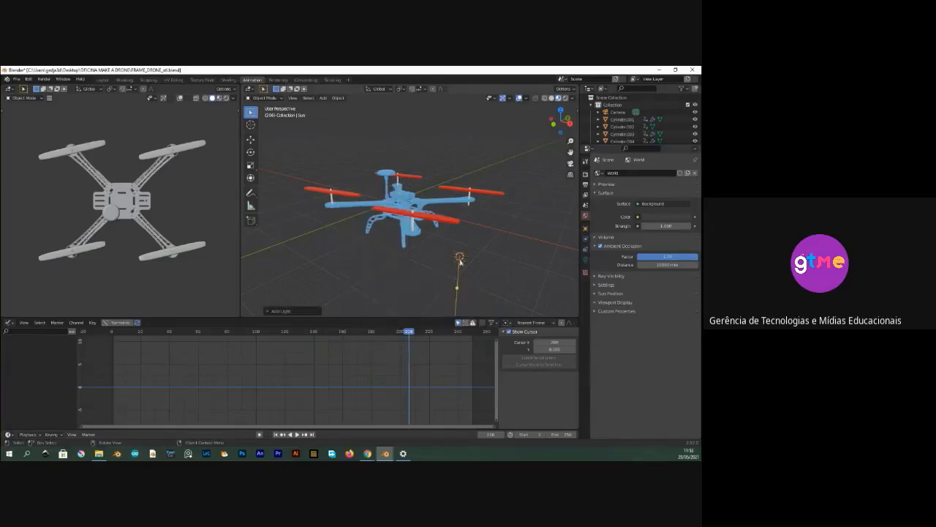
- Reset the Sun light's location to the world origin and raise it along the Z axis above the drone
key(g)
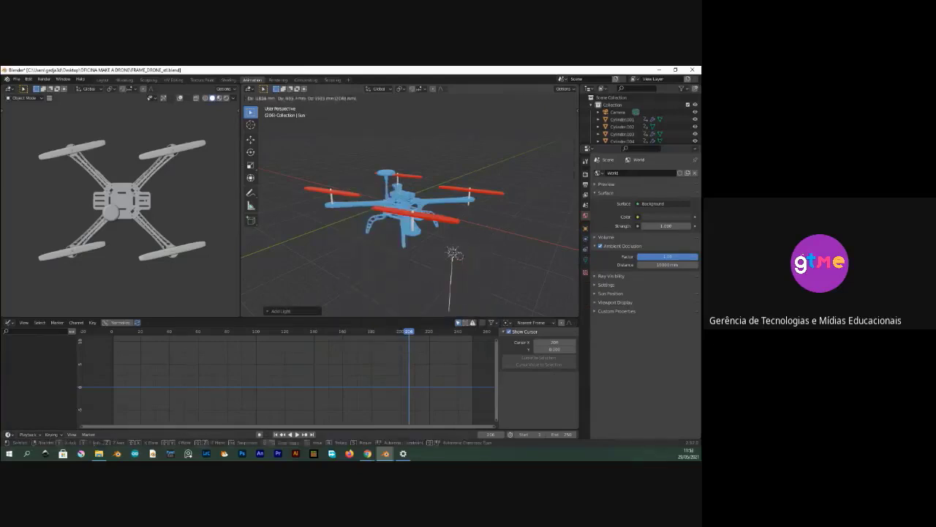
click(457, 253)
mouse_move(414, 208)
middle_down()
mouse_move(432, 220)
mouse_move(379, 210)
mouse_move(407, 216)
middle_up()
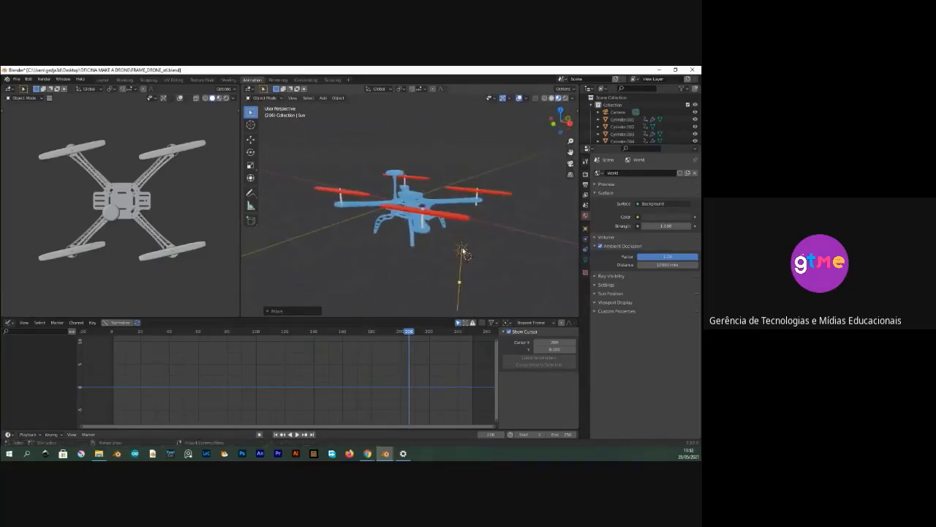
key(alt+g)
scroll(405, 208, up, 3)
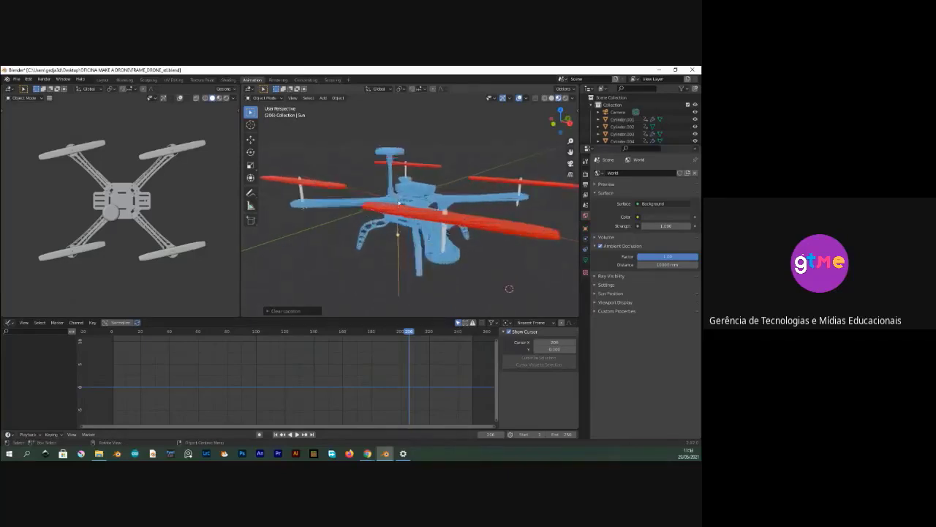
middle_drag(399, 203, 411, 219)
scroll(395, 199, down, 3)
key(g)
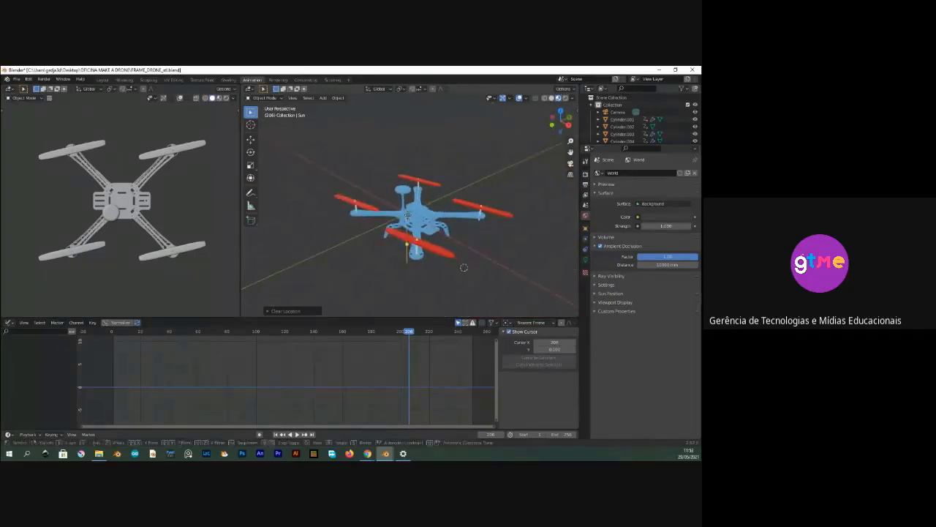
key(z)
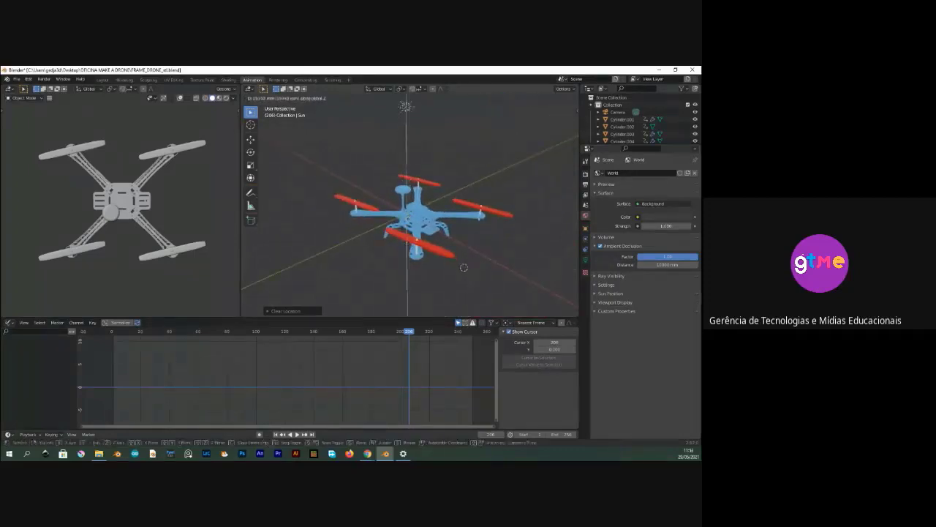
click(398, 174)
- Render the drone lit by the Sun light, check the image, and close the render
middle_drag(397, 173, 426, 175)
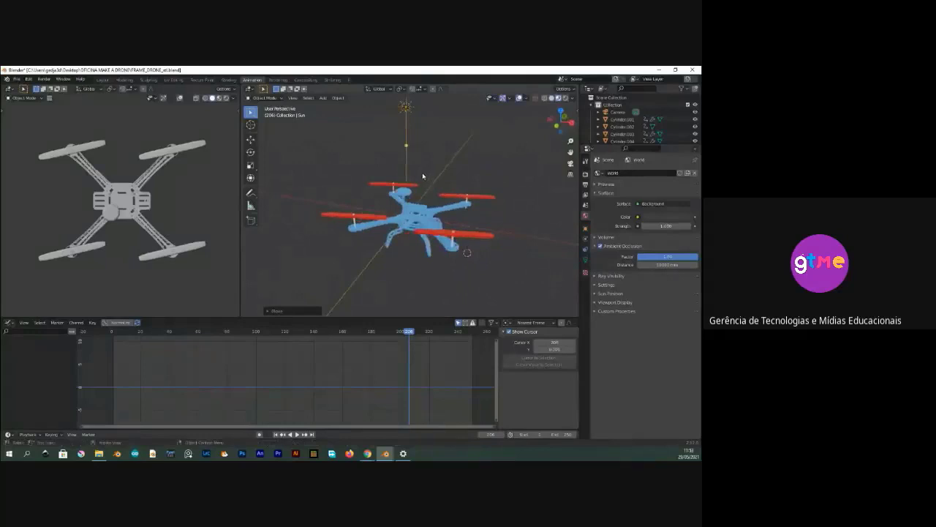
key(F12)
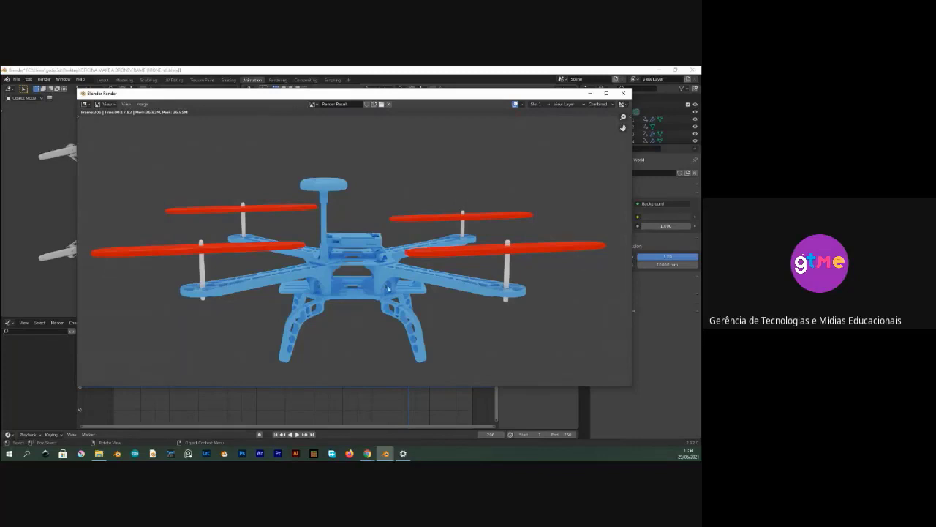
click(622, 93)
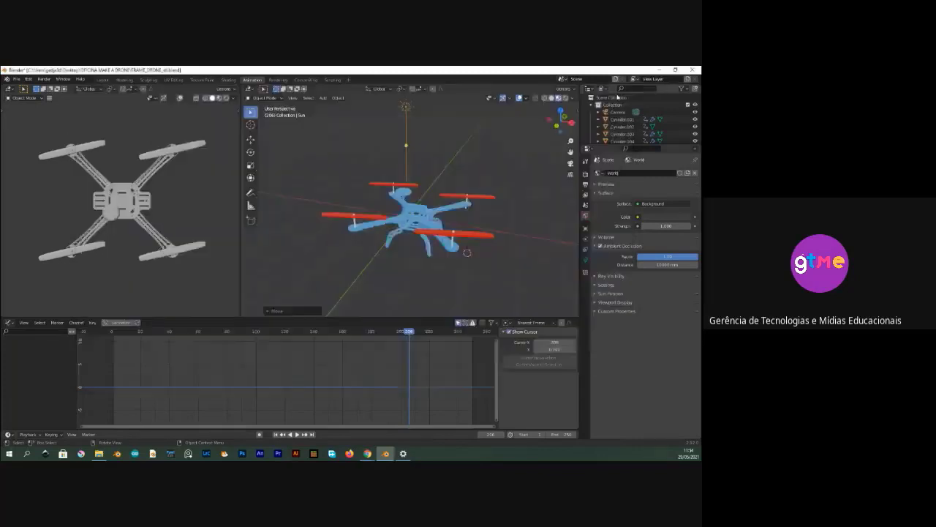
- Keep Cycles as the render engine and set the rendering device to CPU
click(586, 175)
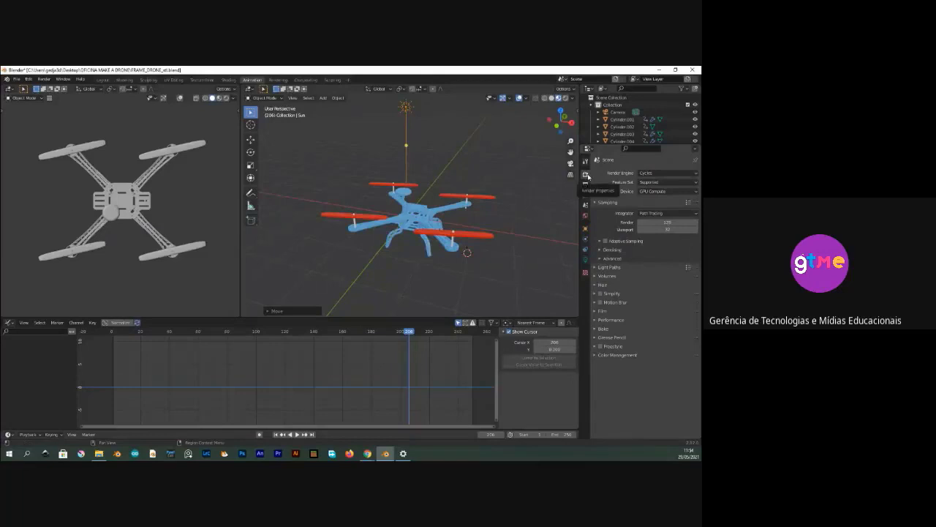
click(662, 174)
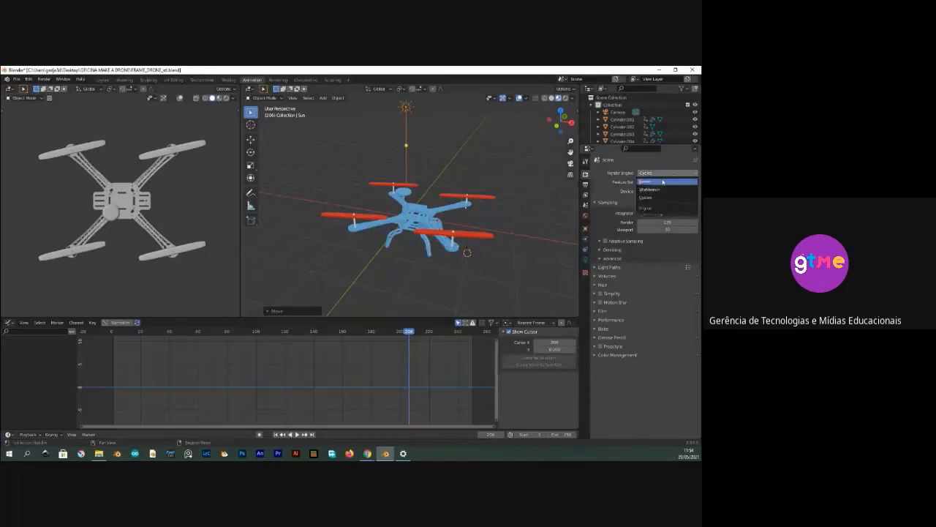
click(663, 181)
click(662, 173)
click(652, 197)
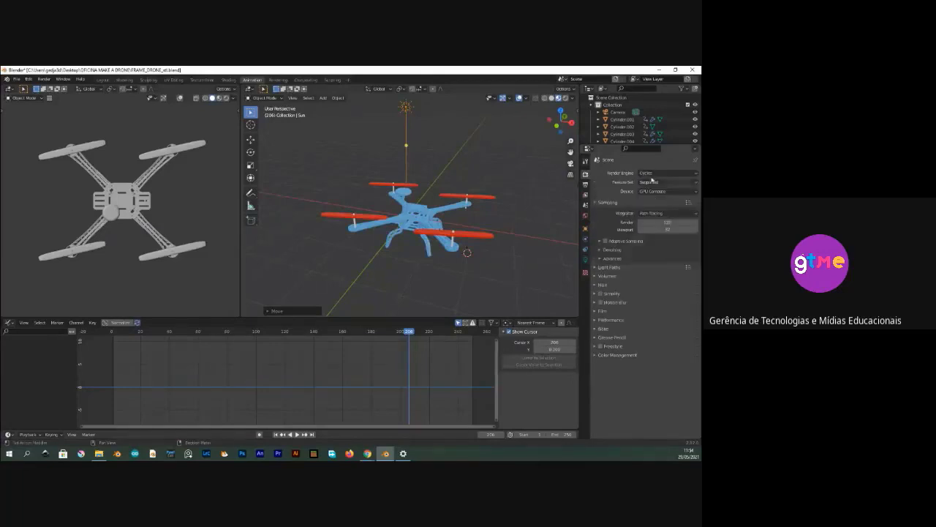
click(650, 192)
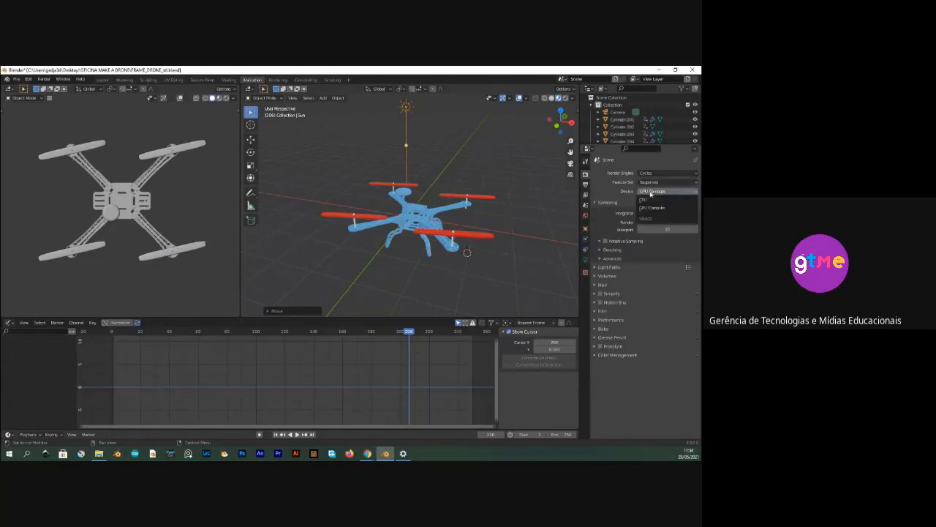
click(649, 199)
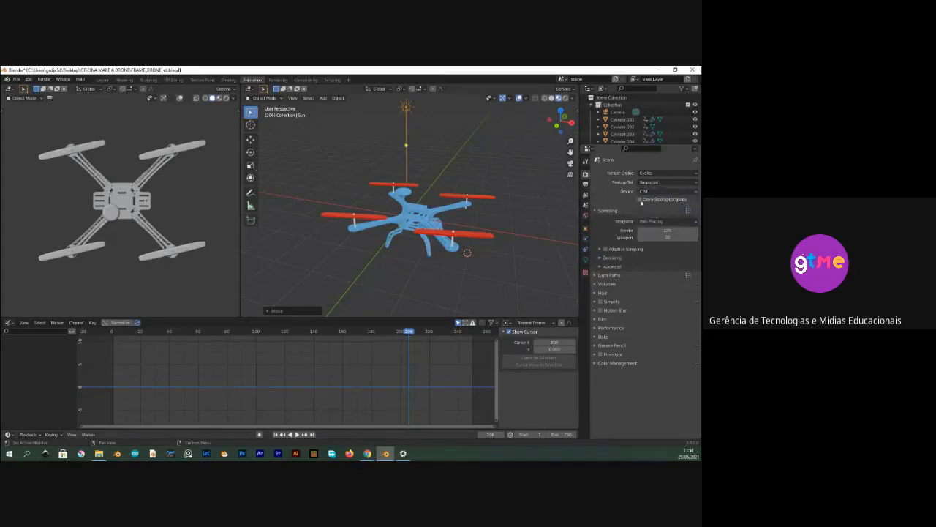
- Change the world's background color to a light teal green, keeping Background as the surface shader
click(585, 217)
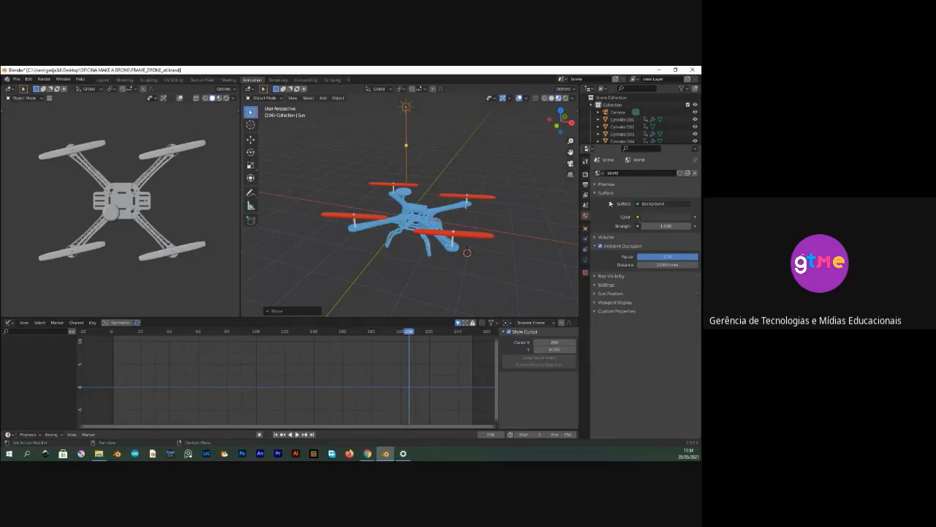
click(598, 194)
click(599, 194)
click(648, 203)
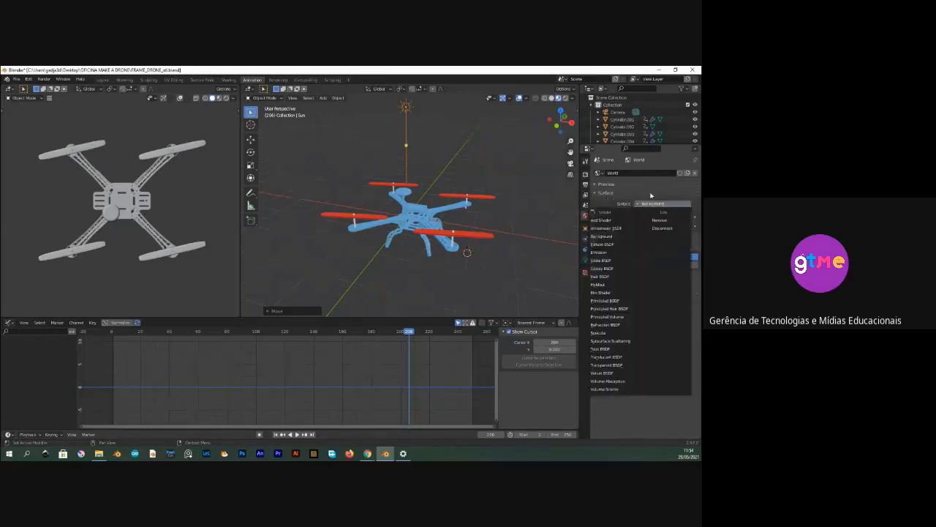
click(651, 195)
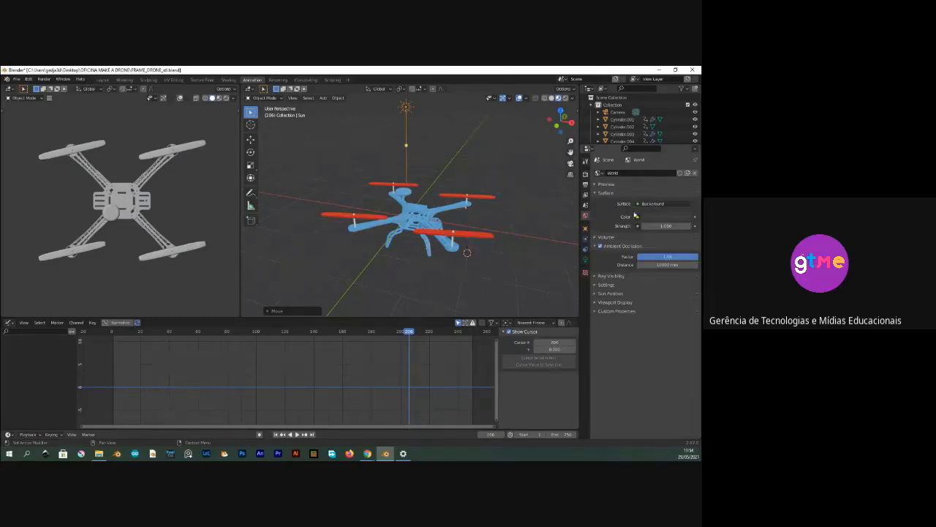
click(659, 217)
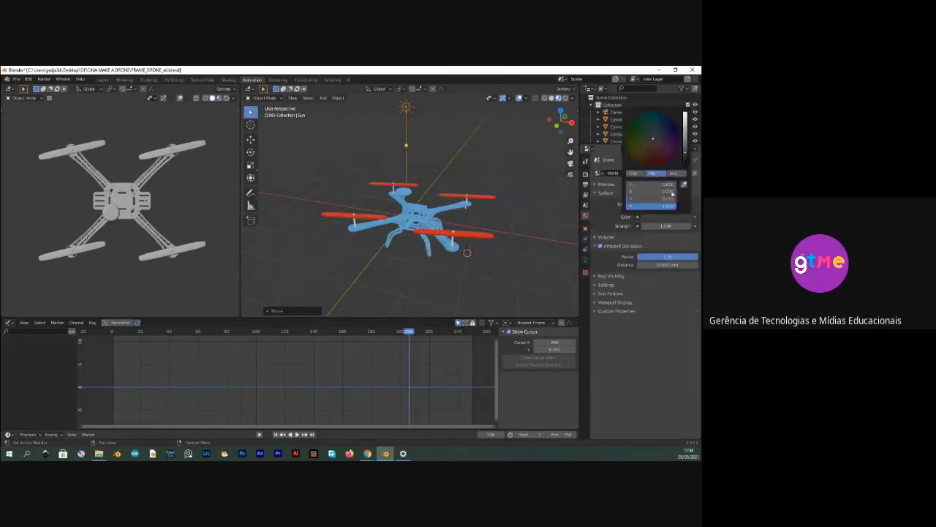
drag(686, 153, 649, 127)
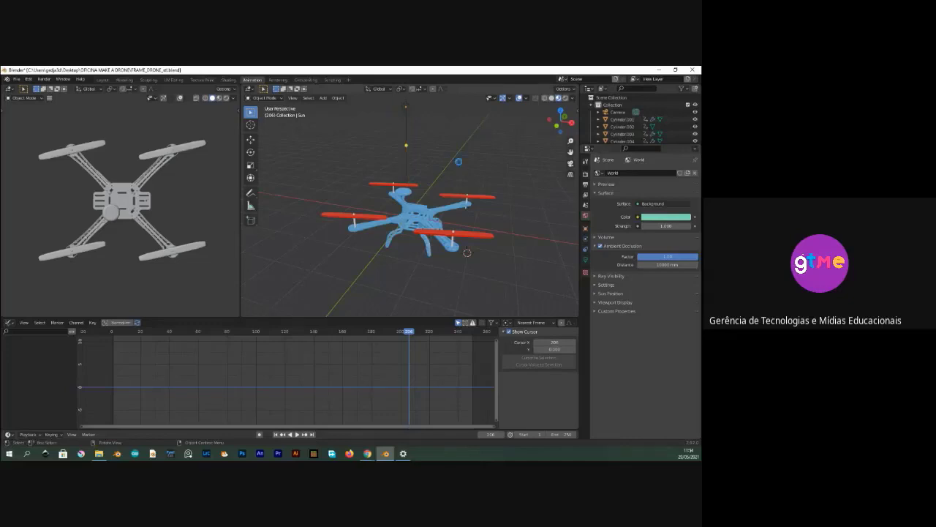
- Render the drone against the teal background, center the render window on screen, and examine the whole image
key(F12)
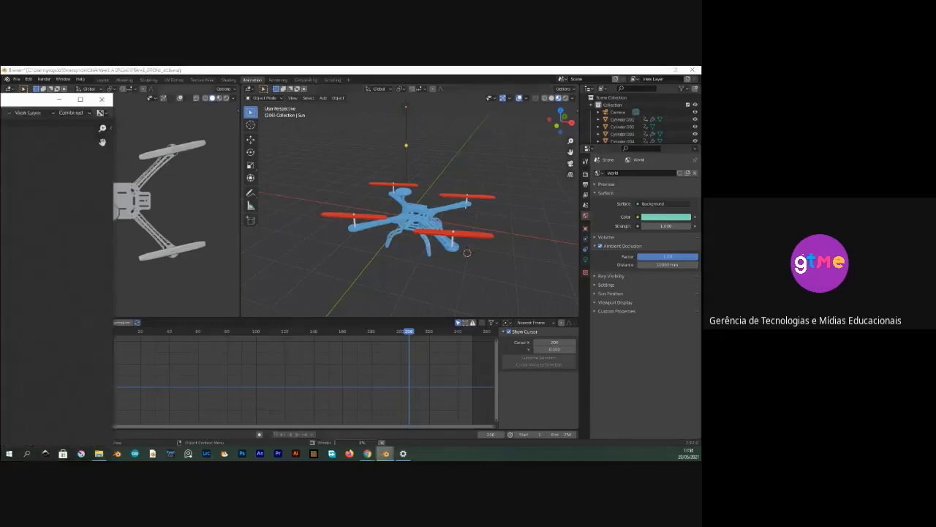
drag(0, 102, 398, 87)
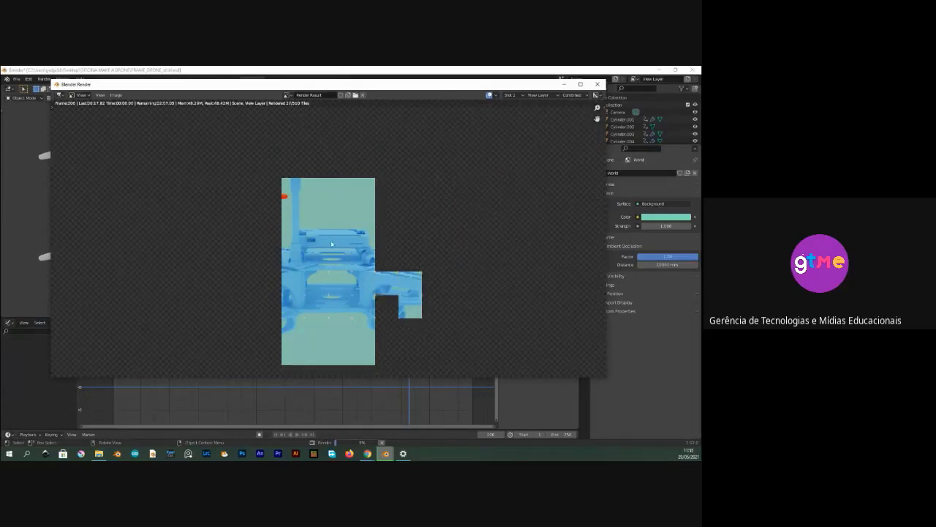
scroll(331, 243, down, 4)
scroll(331, 243, up, 2)
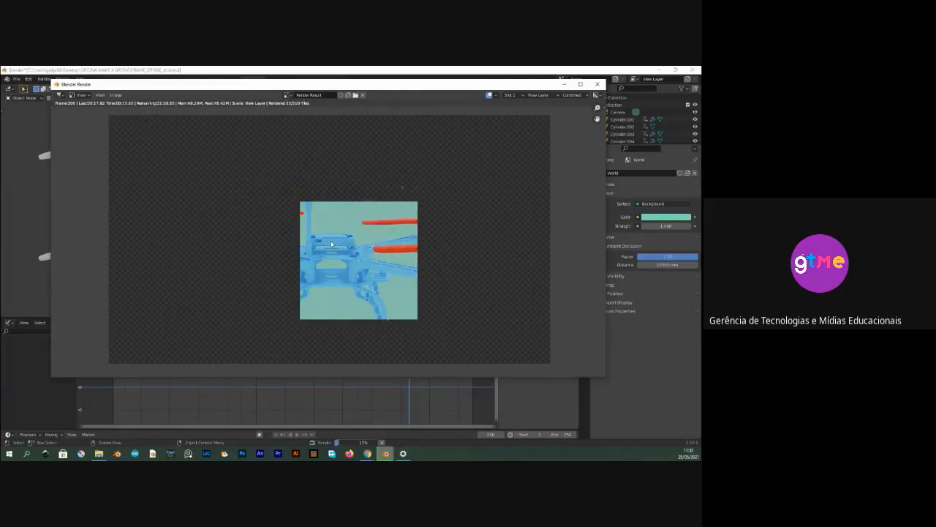
scroll(332, 251, up, 2)
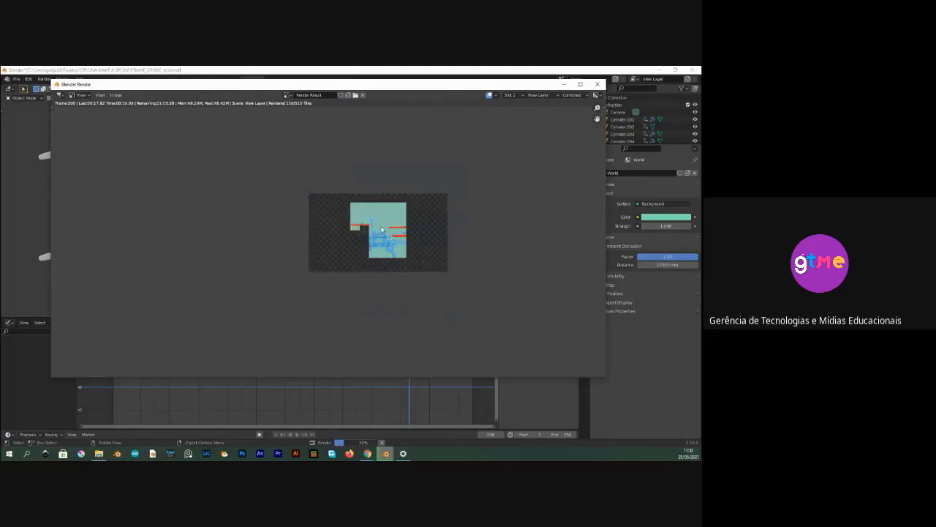
scroll(381, 230, down, 3)
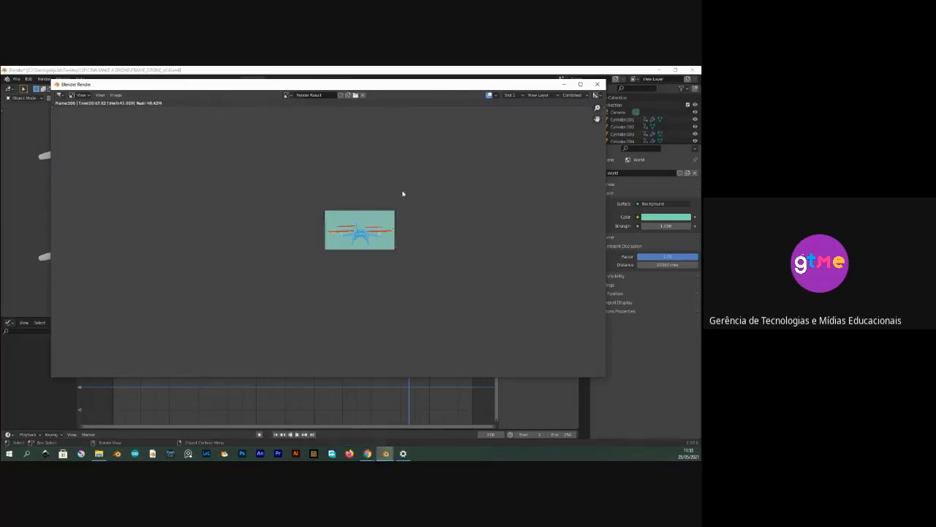
- Start saving the rendered image to the OFICINA MAKE A DRONE folder, and name the file drone_screen
scroll(369, 233, up, 5)
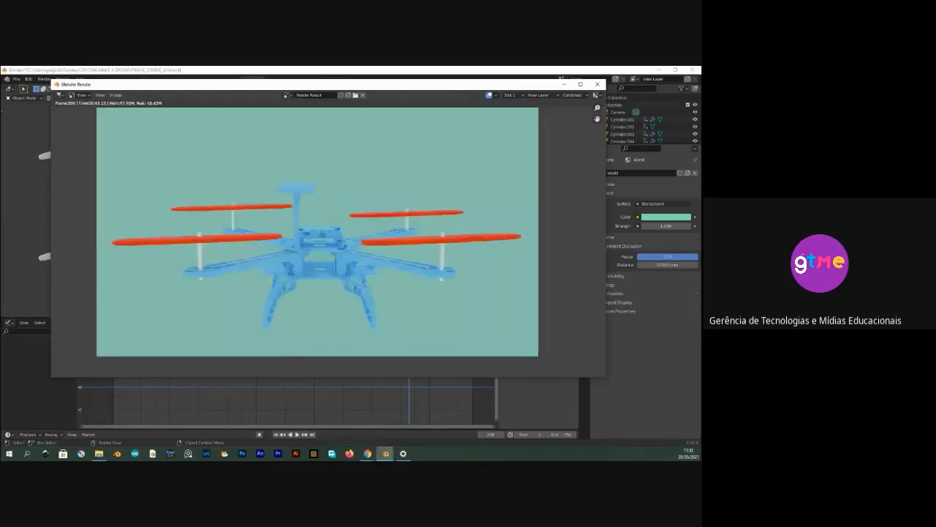
middle_drag(347, 230, 320, 226)
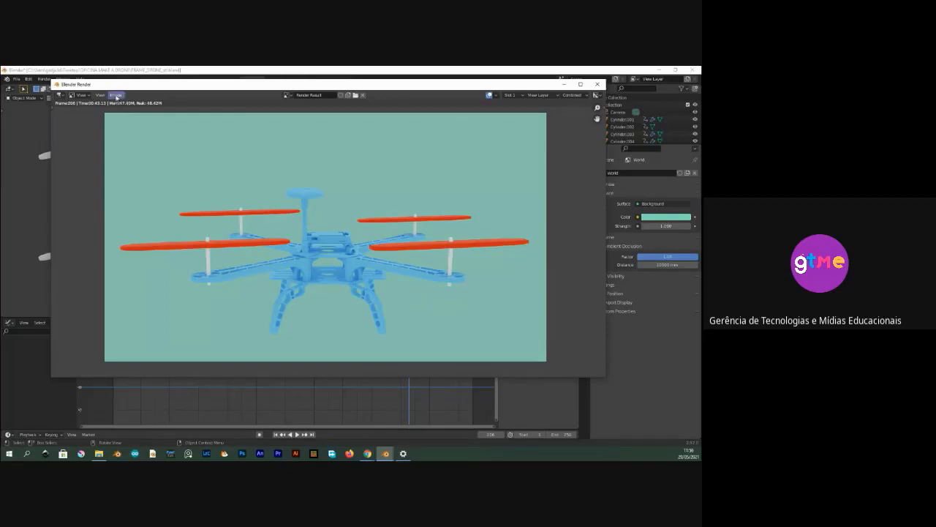
click(116, 95)
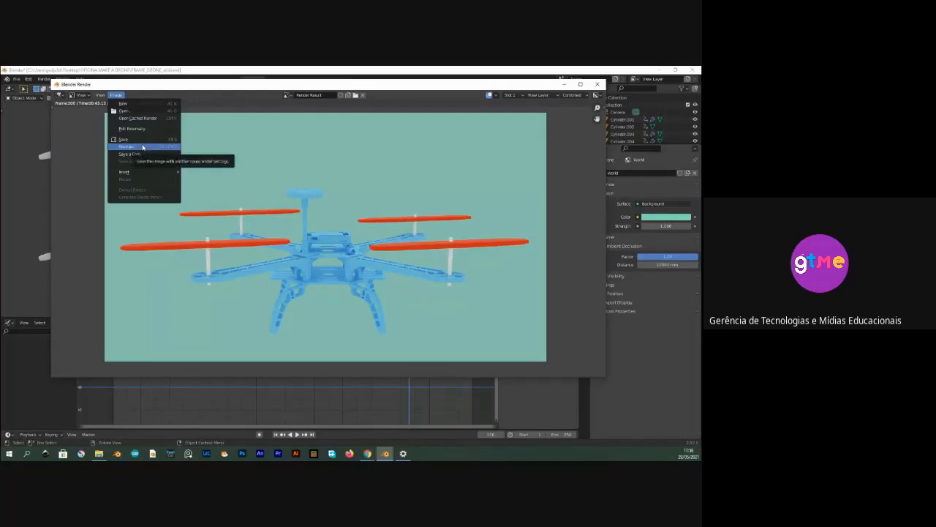
click(143, 147)
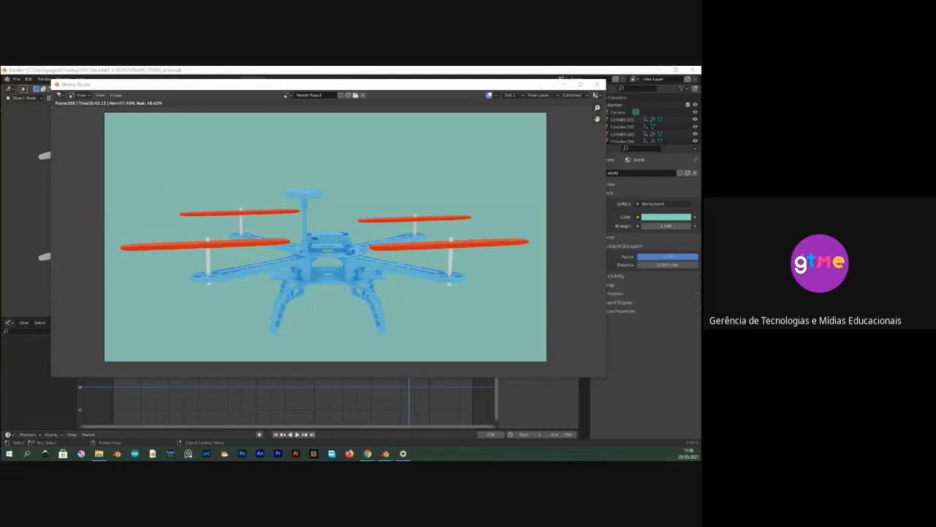
drag(323, 137, 451, 125)
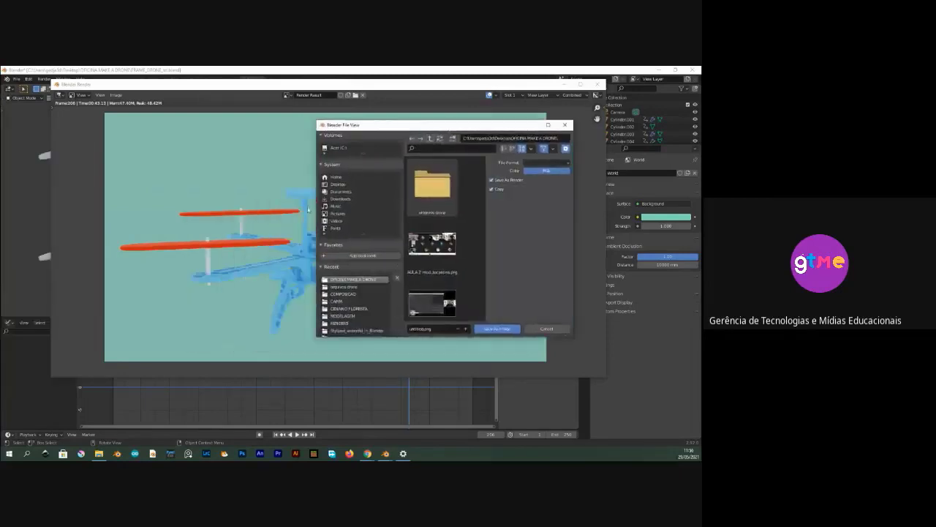
drag(316, 206, 157, 224)
click(280, 329)
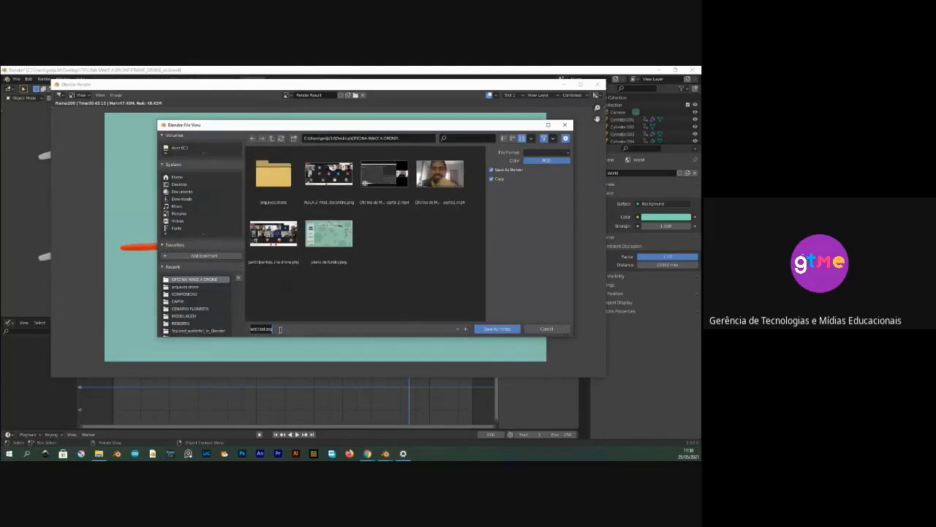
text(drone_screen)
key(Return)
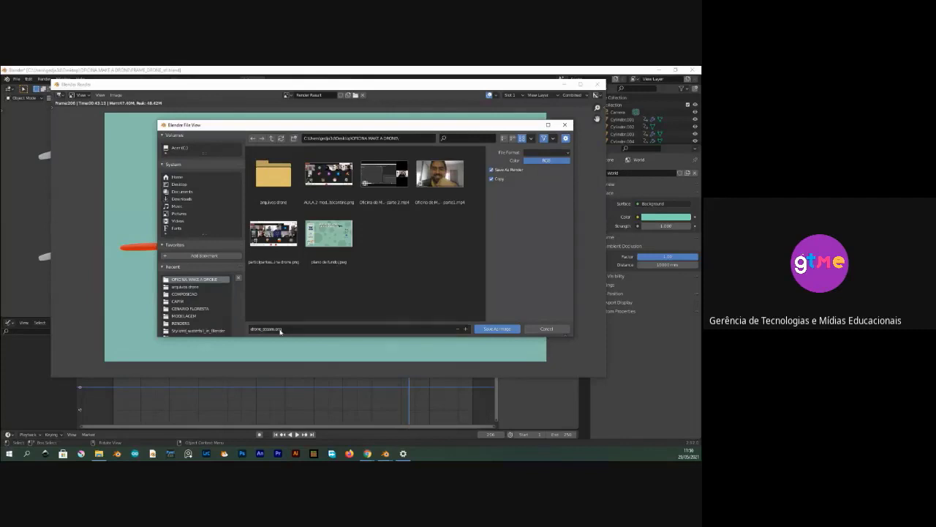
- Set the image's file format to PNG, save it, and close the render window
click(547, 152)
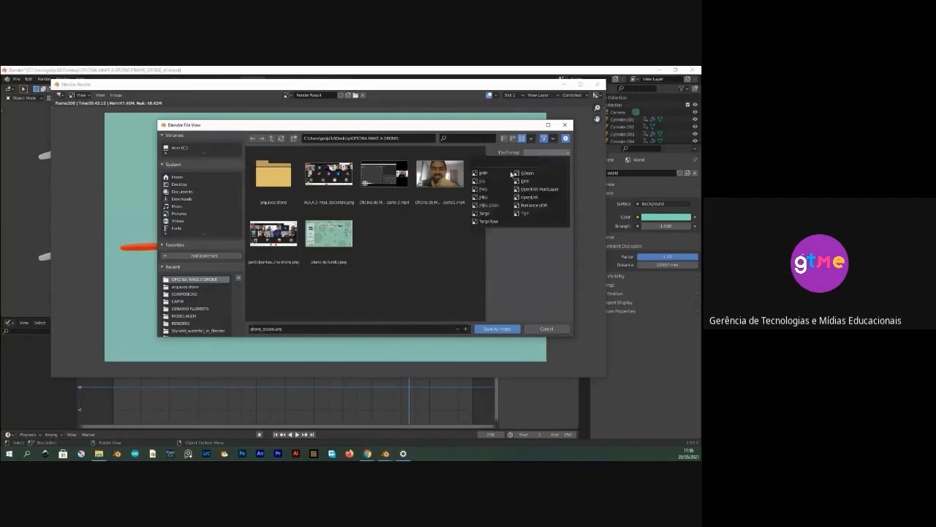
click(482, 189)
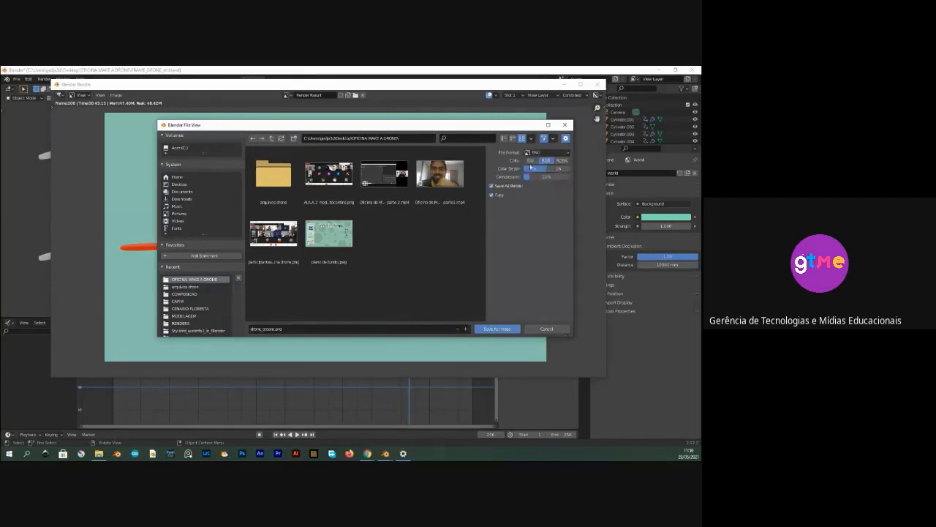
click(500, 329)
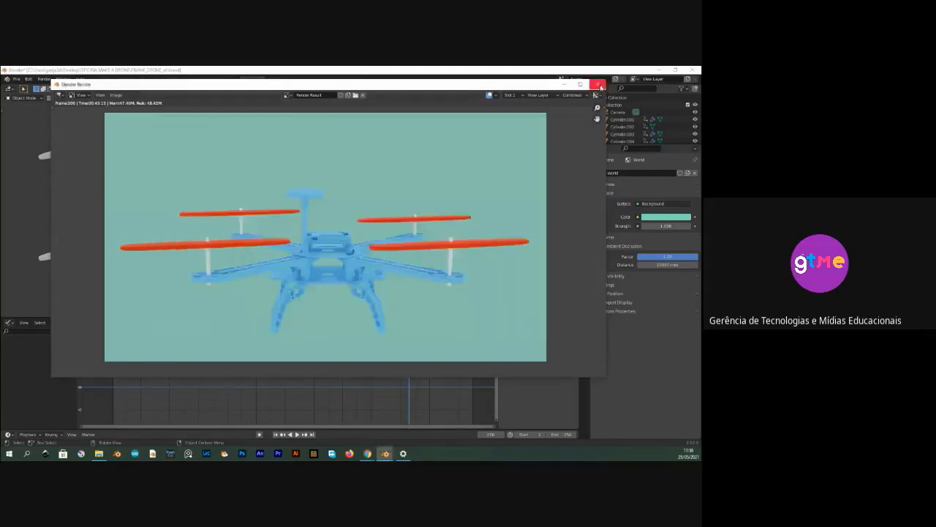
click(597, 83)
- View the drone from a closer, adjusted angle, play the propeller animation, and return to the first frame
scroll(370, 231, up, 3)
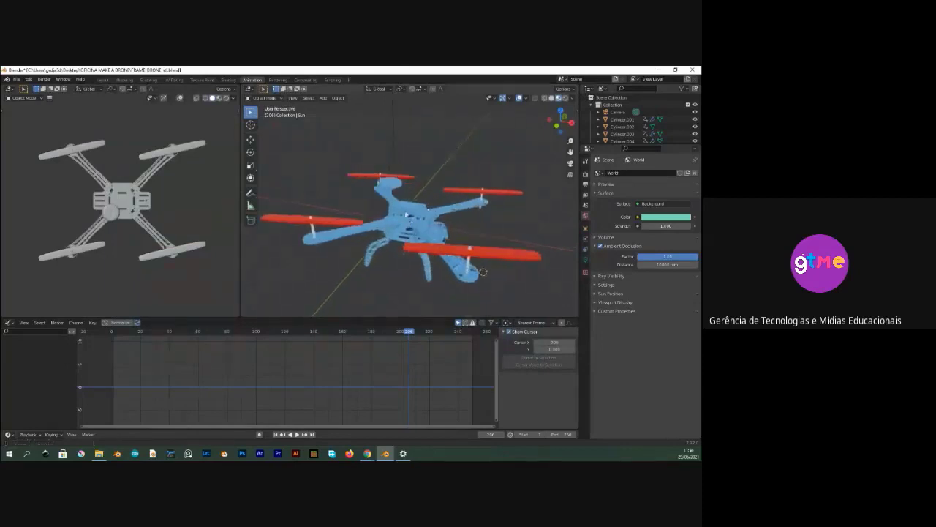
middle_drag(413, 227, 406, 197)
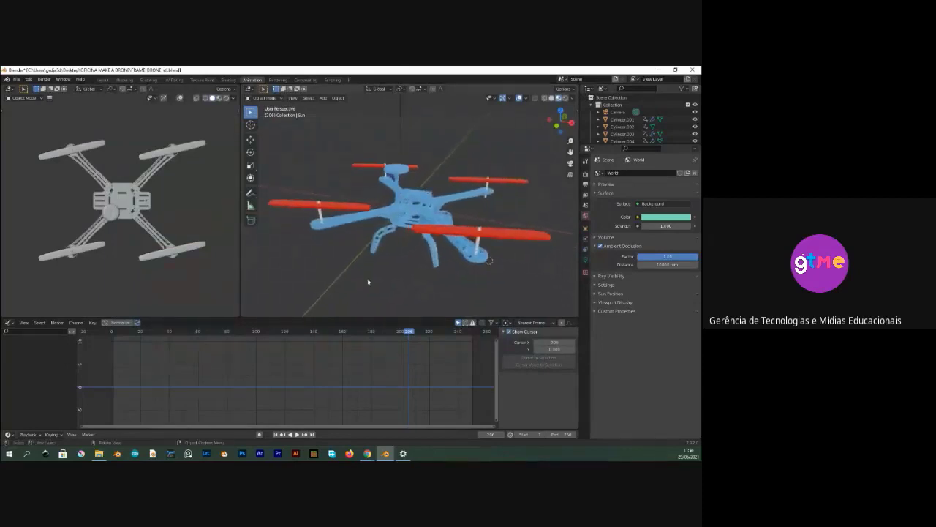
click(295, 434)
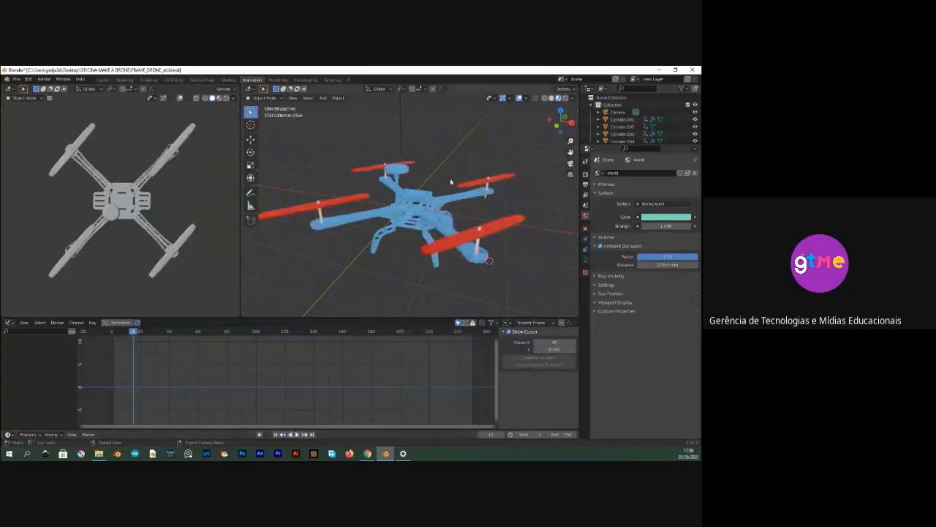
click(275, 434)
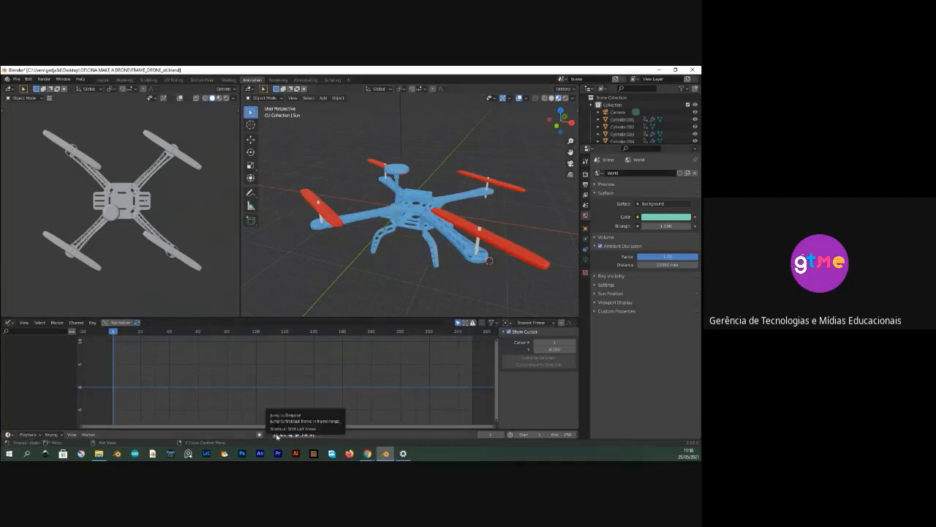
- Change the graph editor area to a Timeline, play the propeller animation, and return to frame 1
click(9, 325)
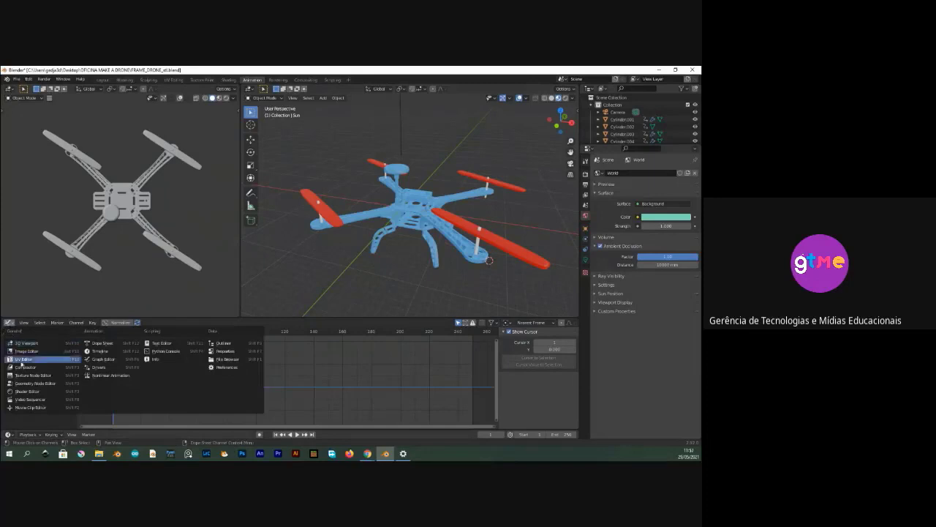
click(101, 352)
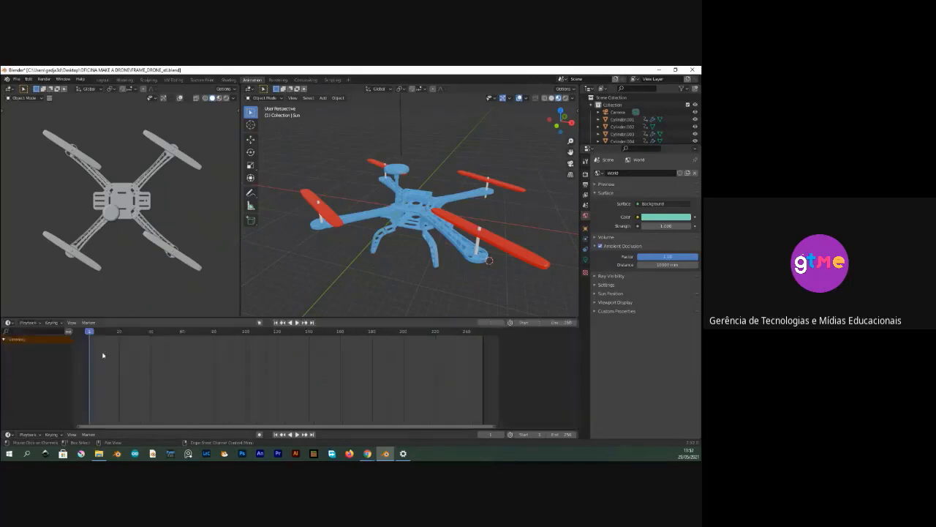
click(291, 434)
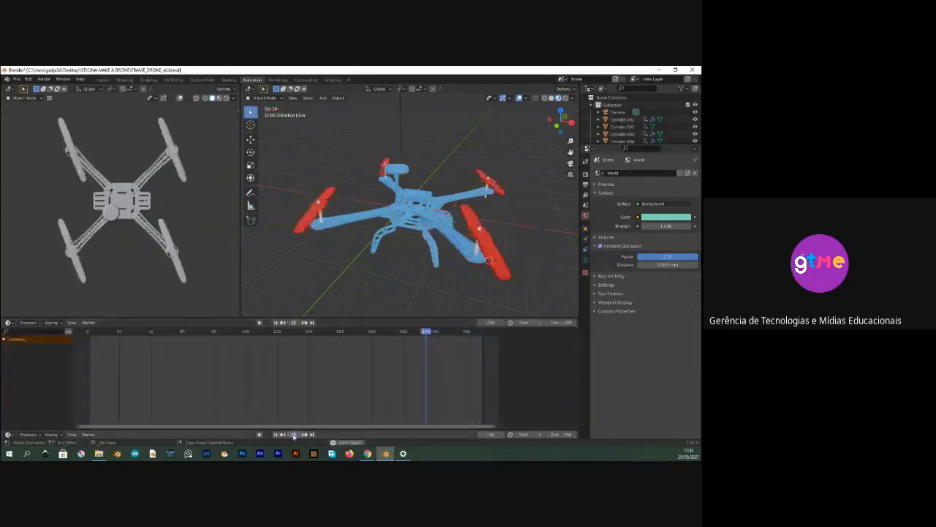
click(294, 434)
click(276, 435)
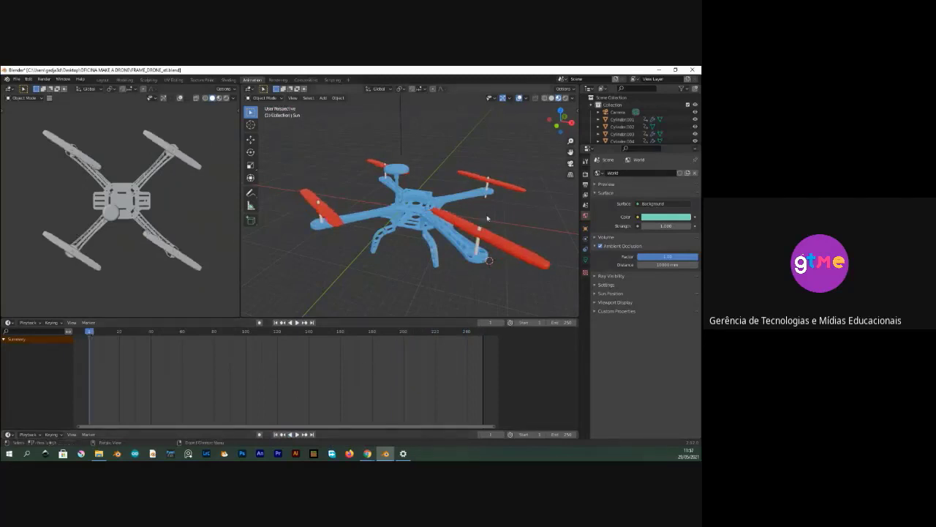
- Widen the render properties area and set the Cycles render samples to 200
click(585, 174)
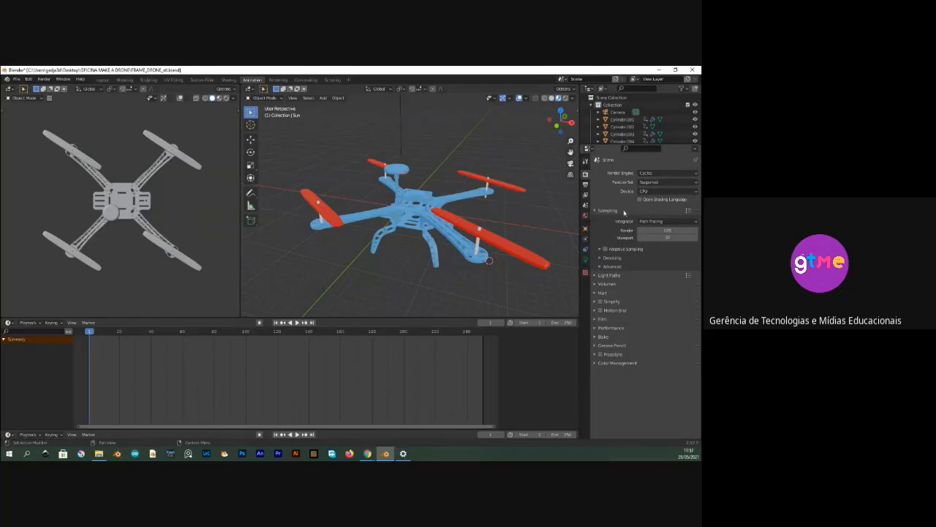
click(658, 230)
drag(582, 217, 476, 220)
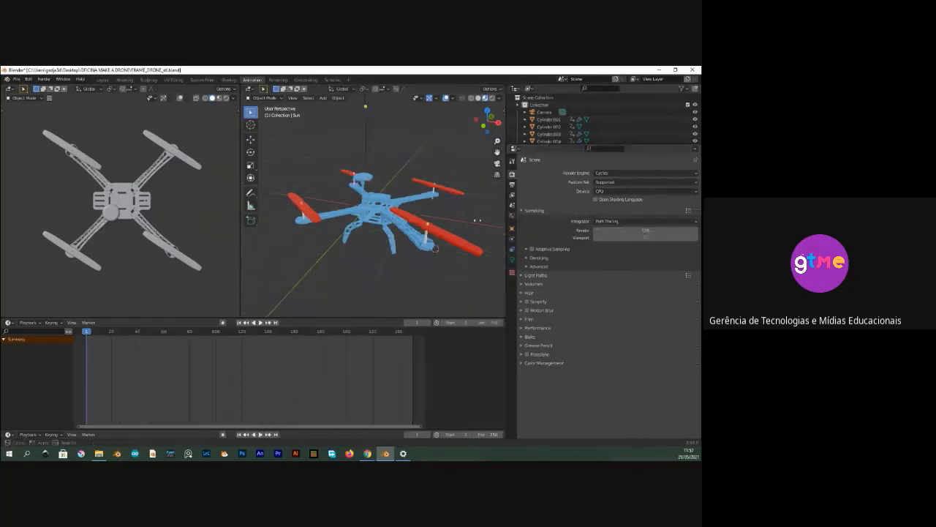
click(606, 231)
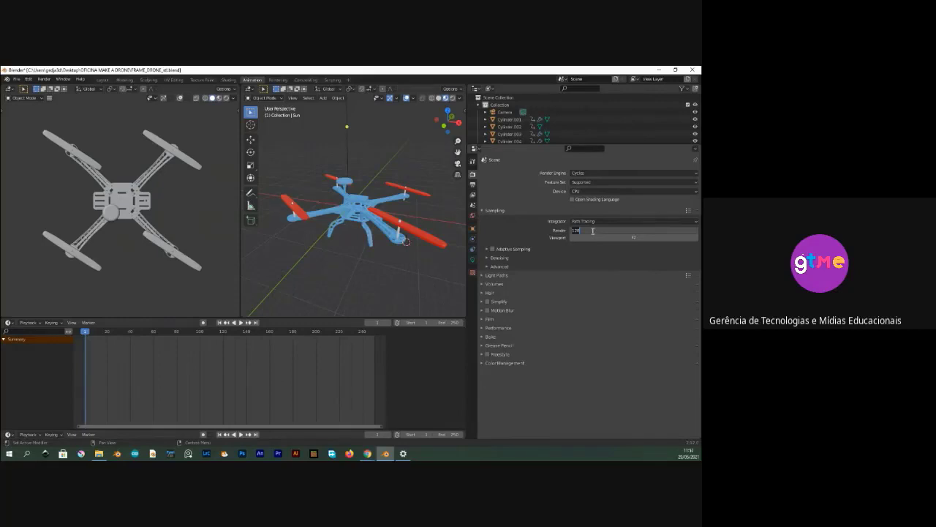
text(200)
key(Return)
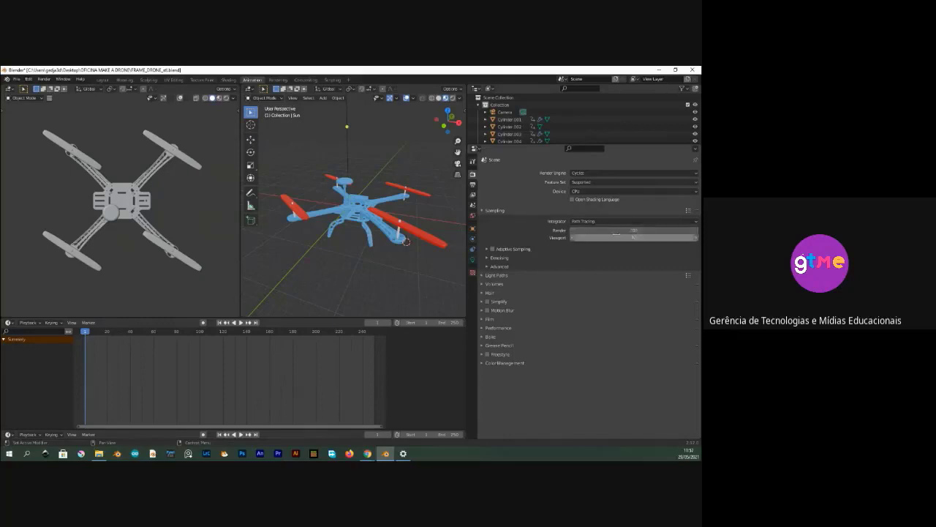
- Set the output resolution percentage to 50%, test-render the current frame, and close the render window
click(473, 185)
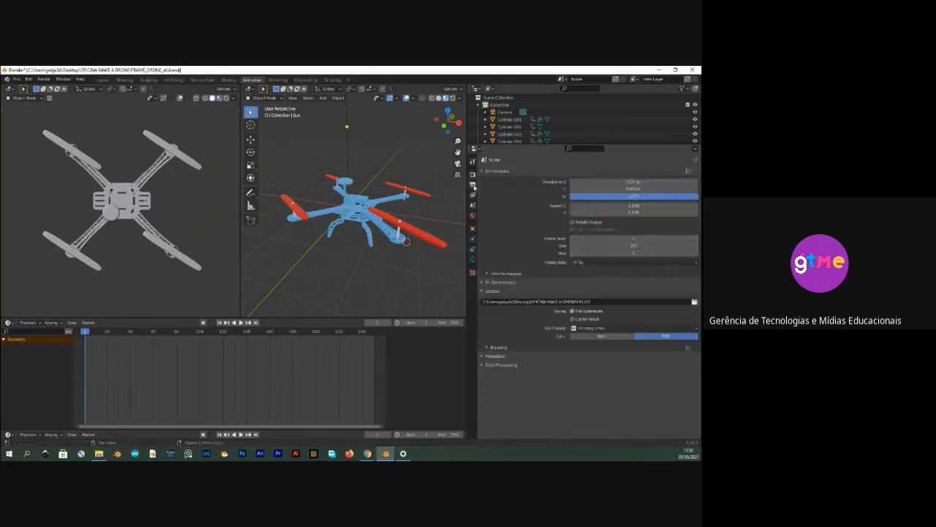
click(473, 174)
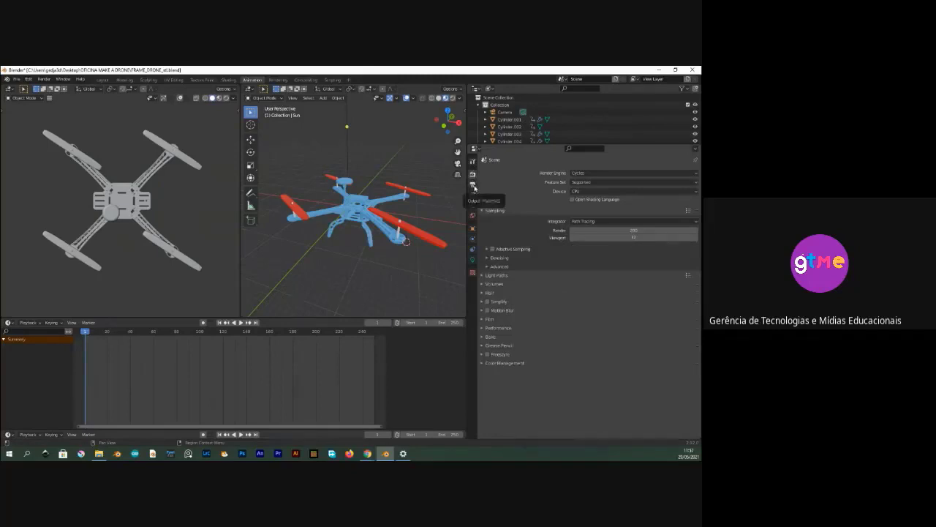
click(473, 187)
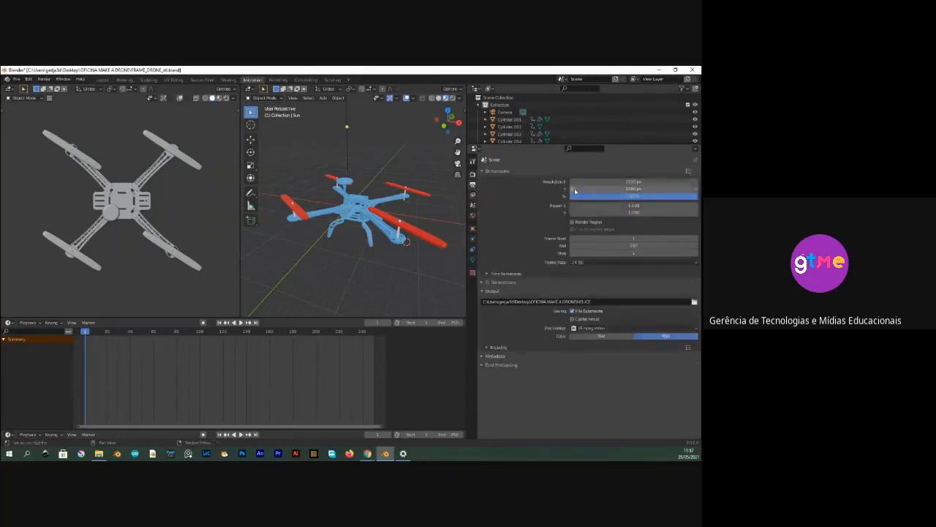
click(635, 195)
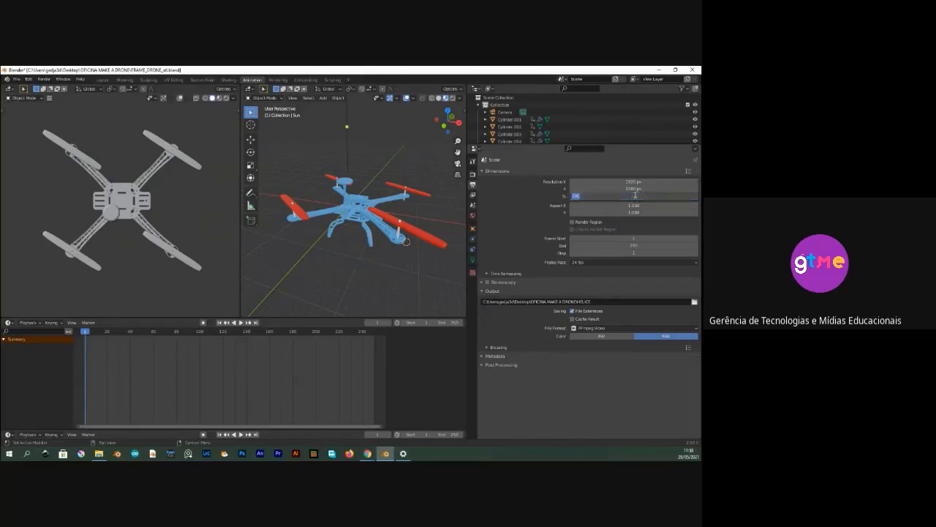
text(50)
key(Return)
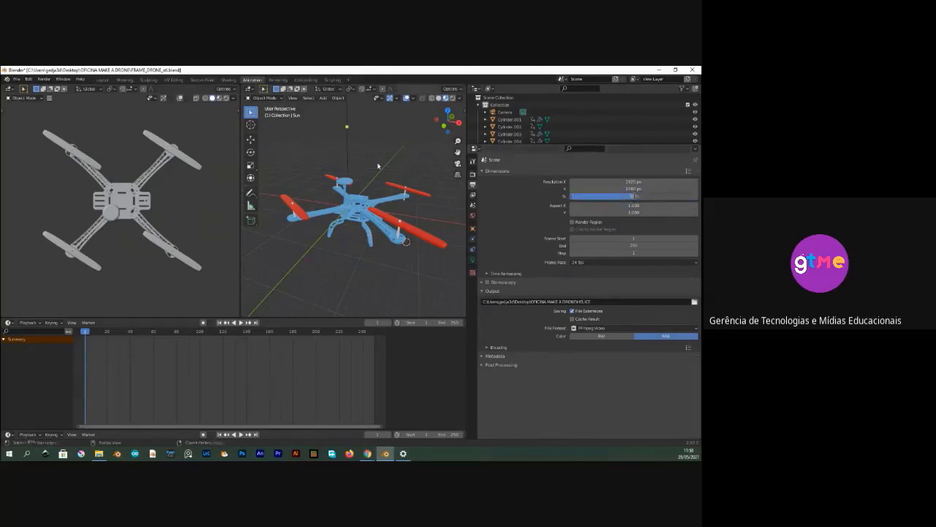
key(F12)
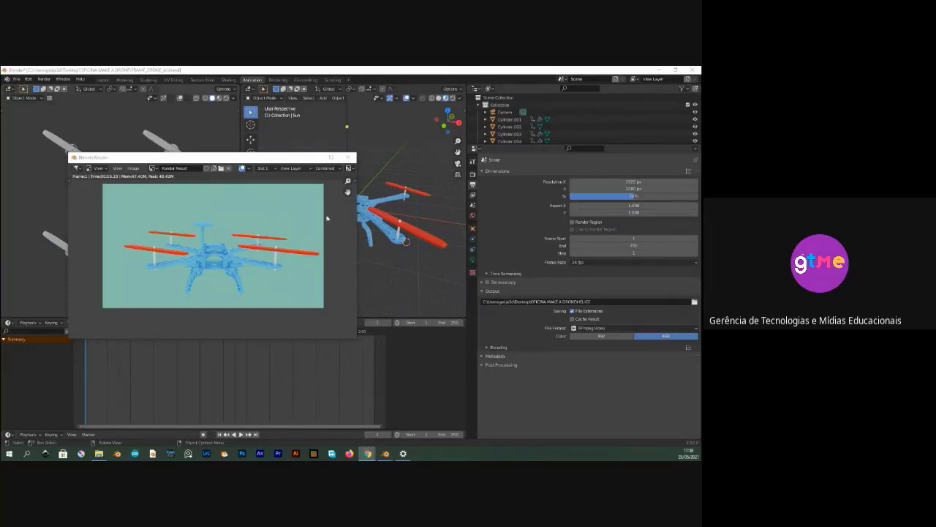
click(348, 157)
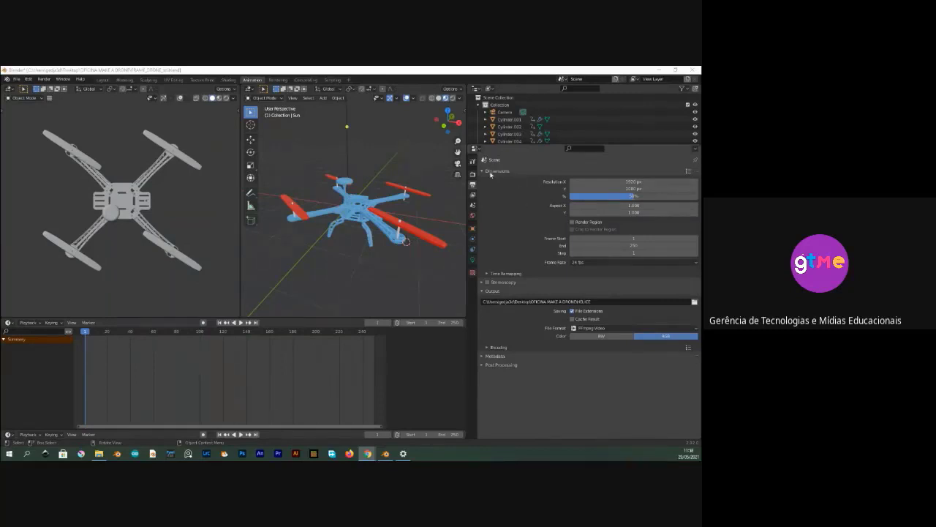
- Play the propeller animation briefly, stop it, and go back to frame 1
click(243, 433)
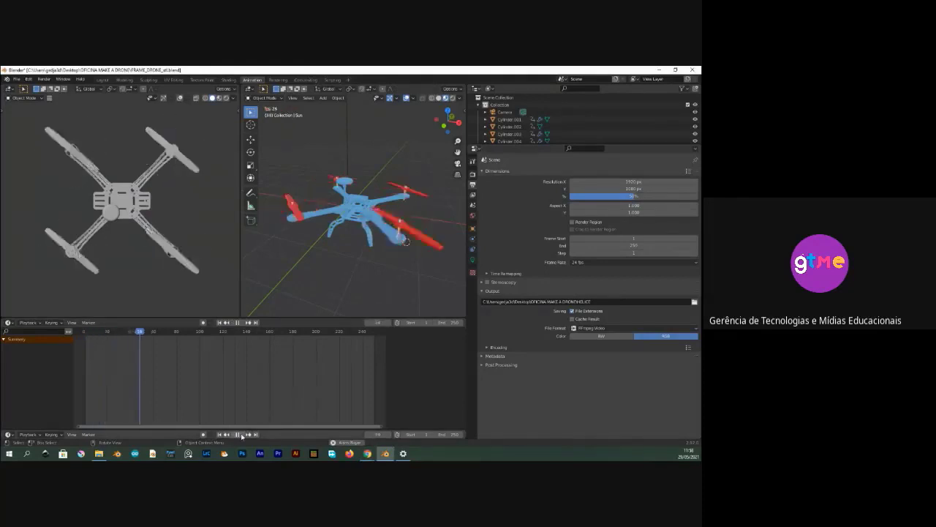
click(233, 435)
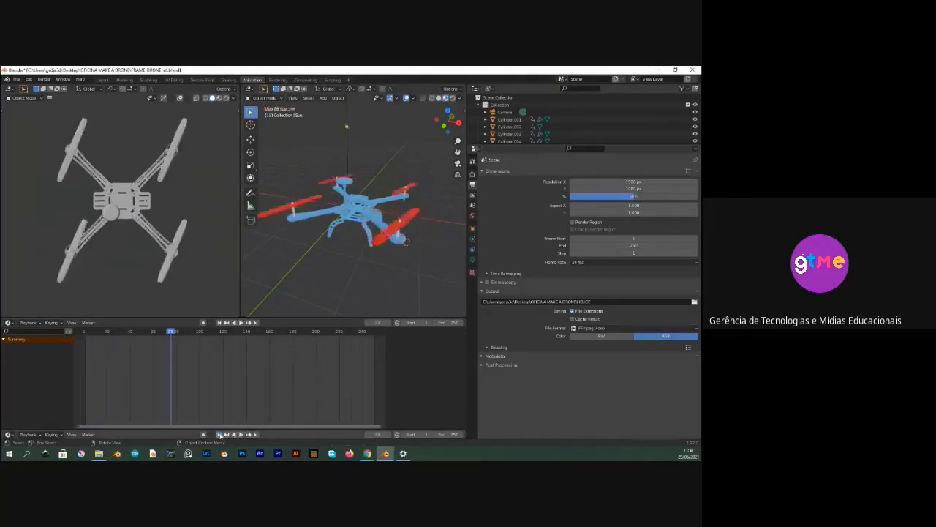
click(219, 434)
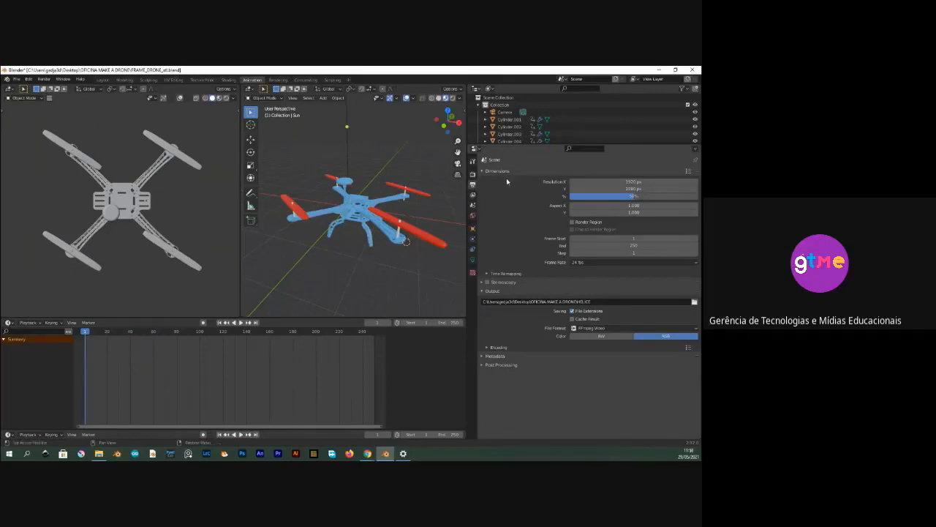
- Set the render output file to DRONE_STEAM in the OFICINA MAKE A DRONE folder
click(485, 290)
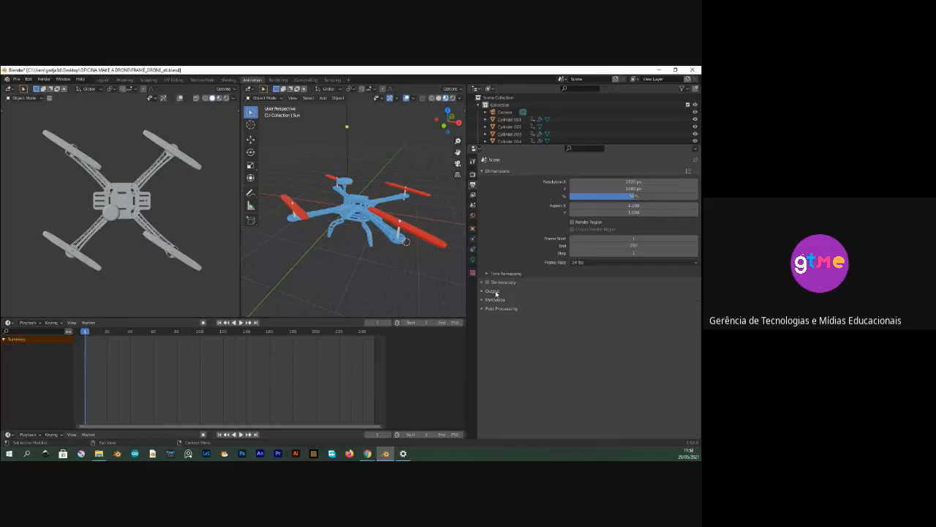
click(487, 292)
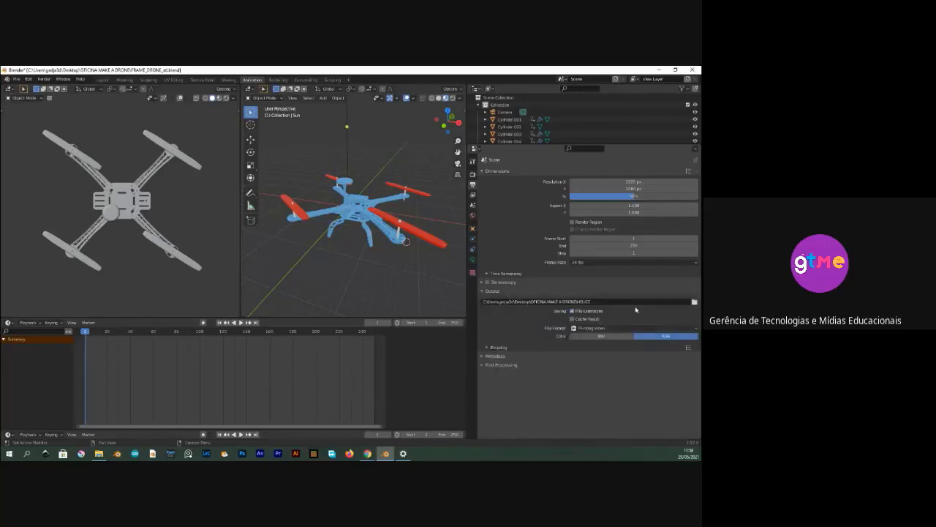
click(694, 303)
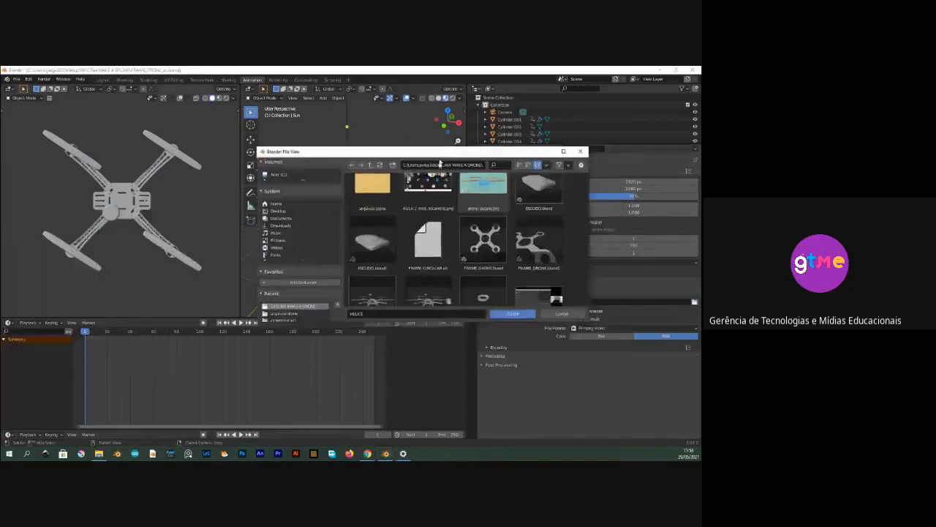
click(317, 308)
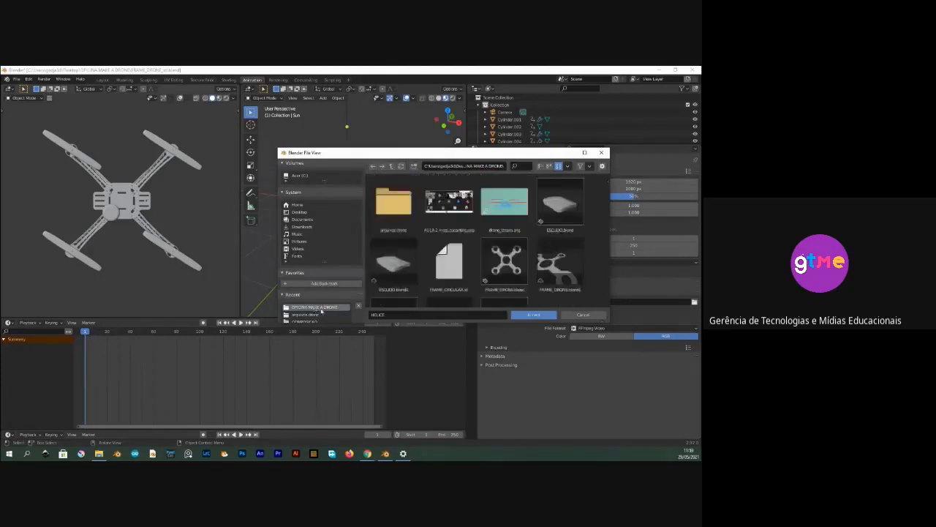
click(423, 316)
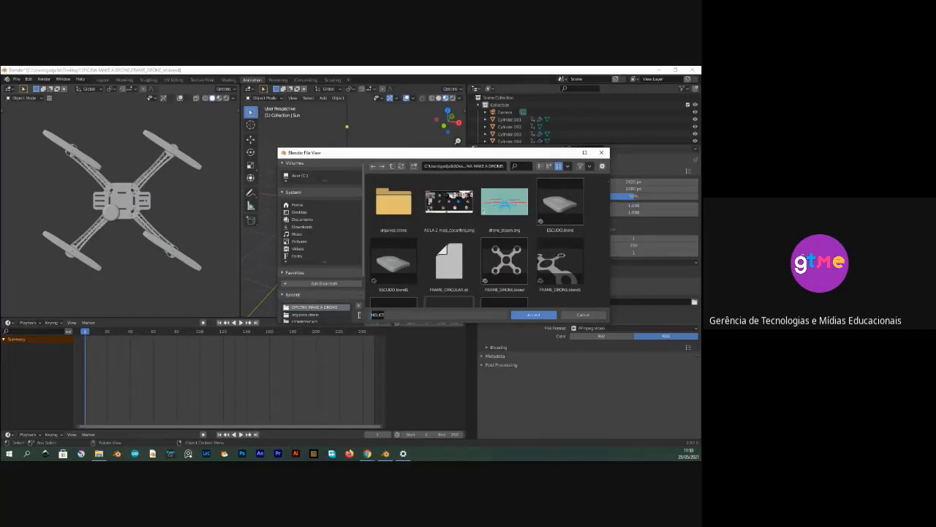
text(DRONE_STEAM)
click(536, 316)
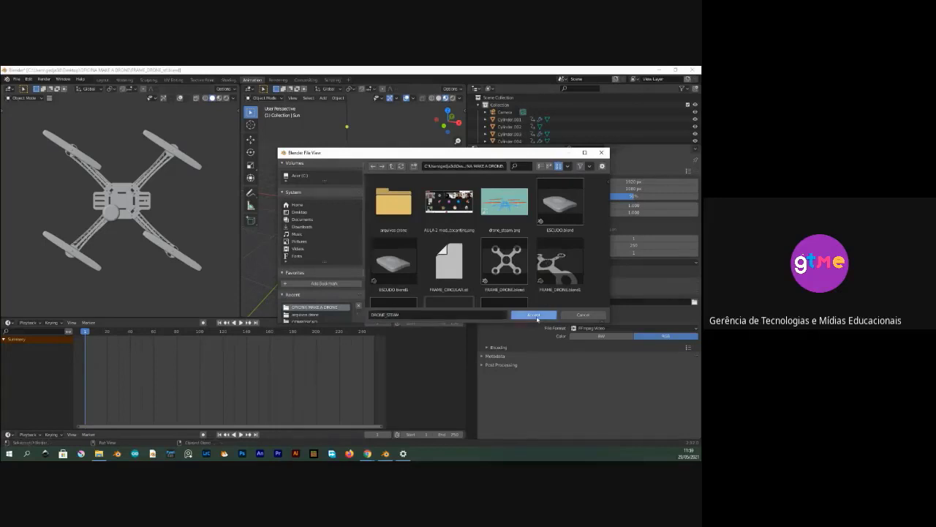
click(536, 316)
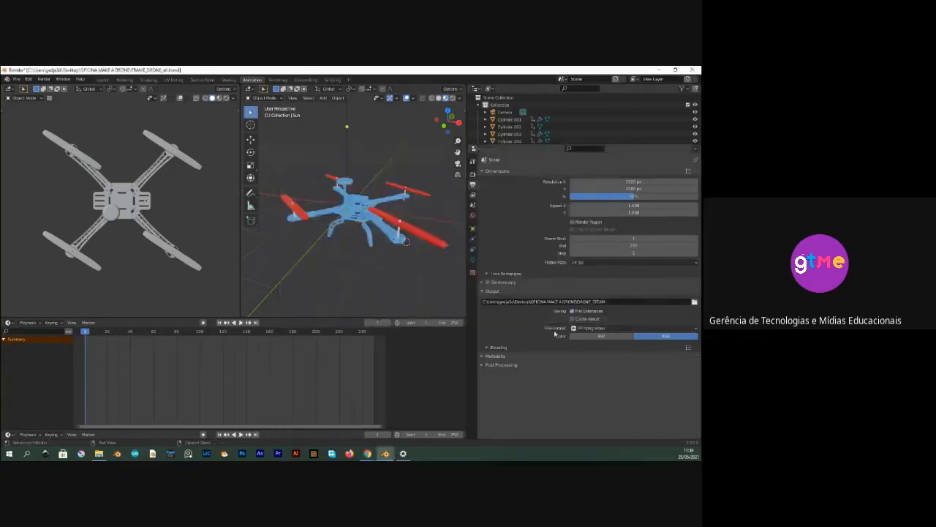
- Choose FFmpeg Video as the output file format and set the encoding container to MPEG-4
click(589, 328)
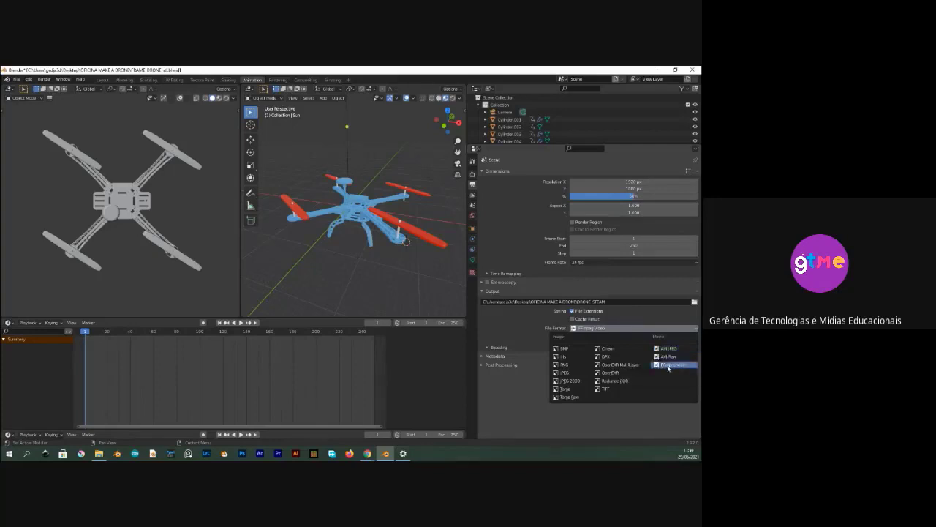
click(668, 365)
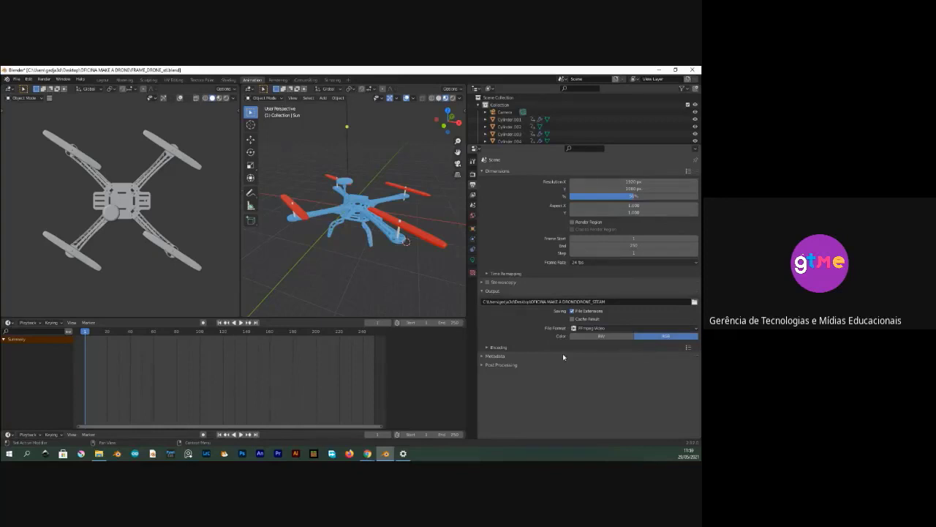
click(487, 348)
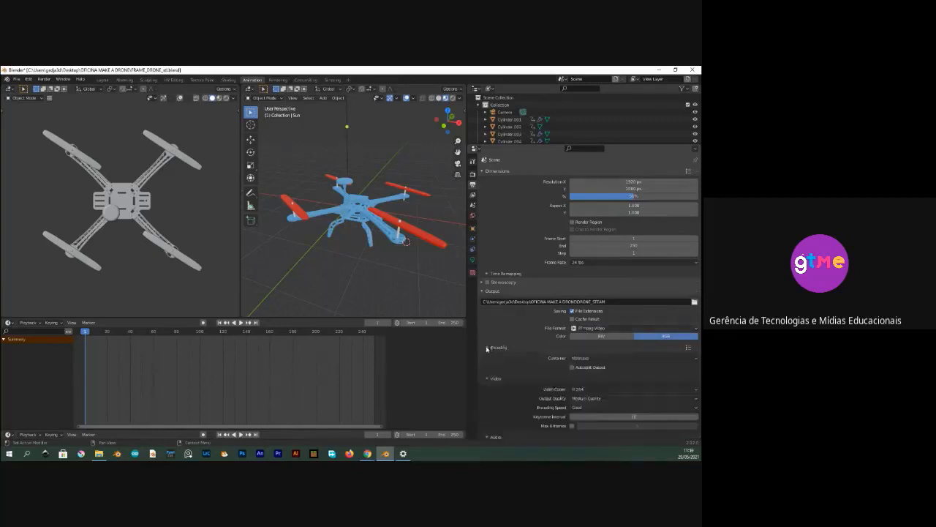
click(622, 358)
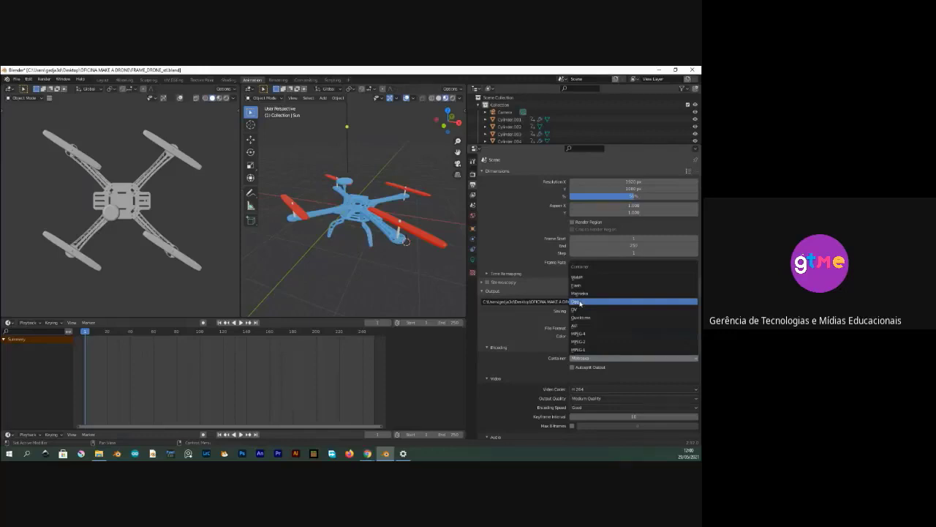
click(596, 333)
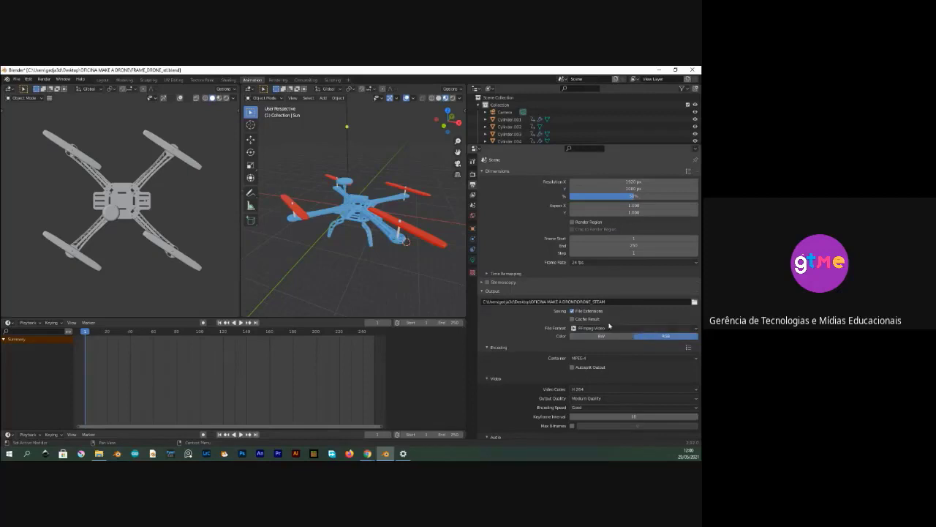
scroll(592, 341, down, 1)
scroll(593, 341, up, 1)
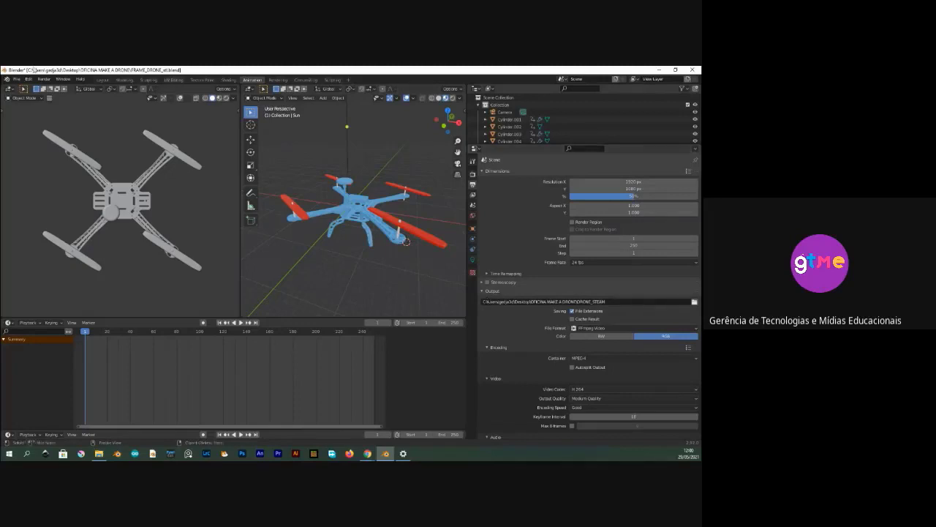
- Start rendering the full animation and move the render window clear of the workspace's edge
click(44, 79)
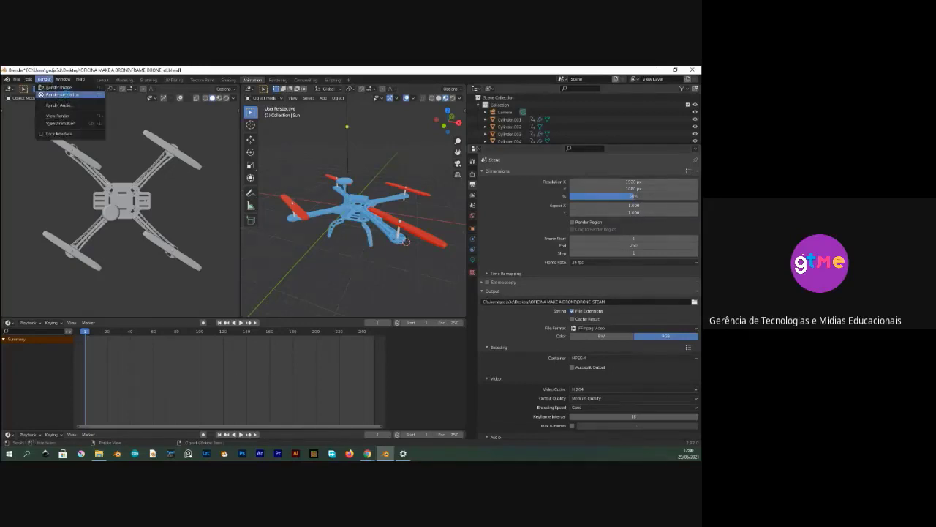
click(67, 96)
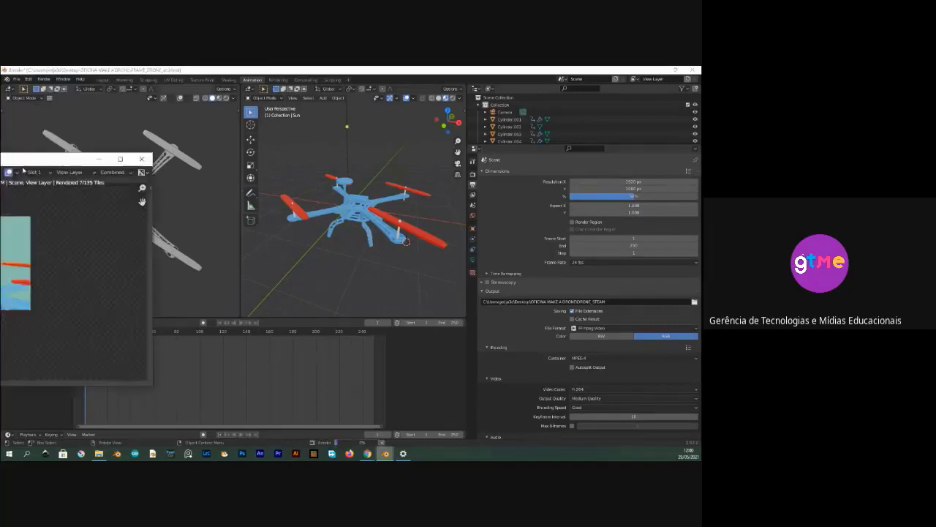
drag(40, 151, 386, 169)
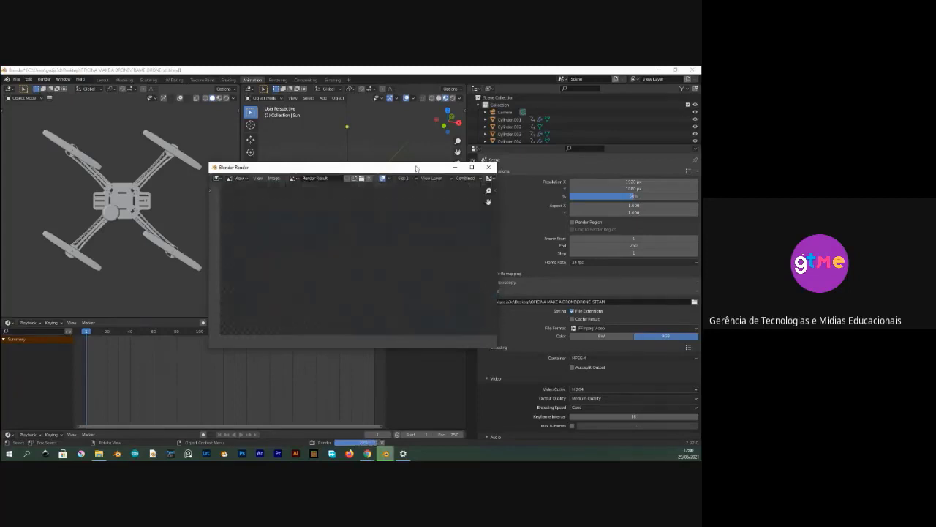
drag(416, 168, 414, 168)
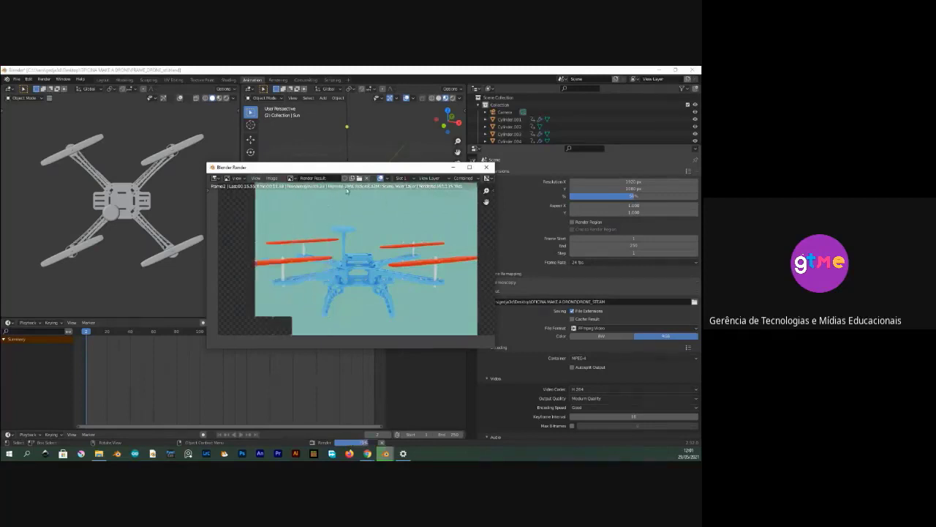
- Switch to File Explorer, check the DRONE_STEAM MP4 file in the OFICINA MAKE A DRONE folder, and minimize the window
click(98, 454)
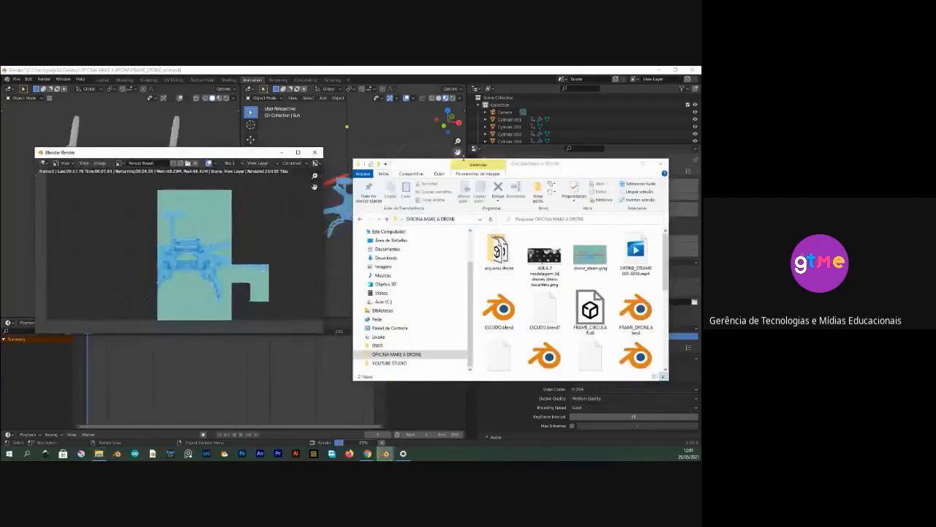
drag(549, 165, 535, 142)
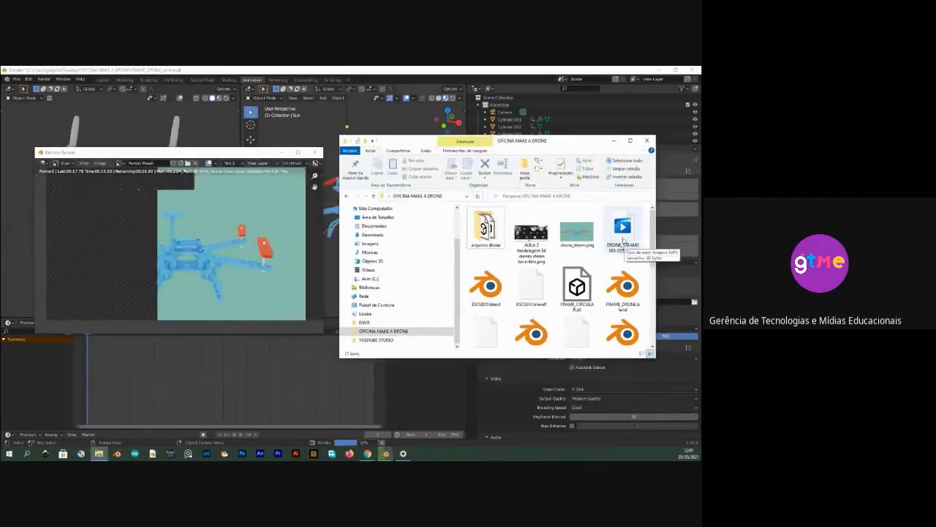
click(623, 241)
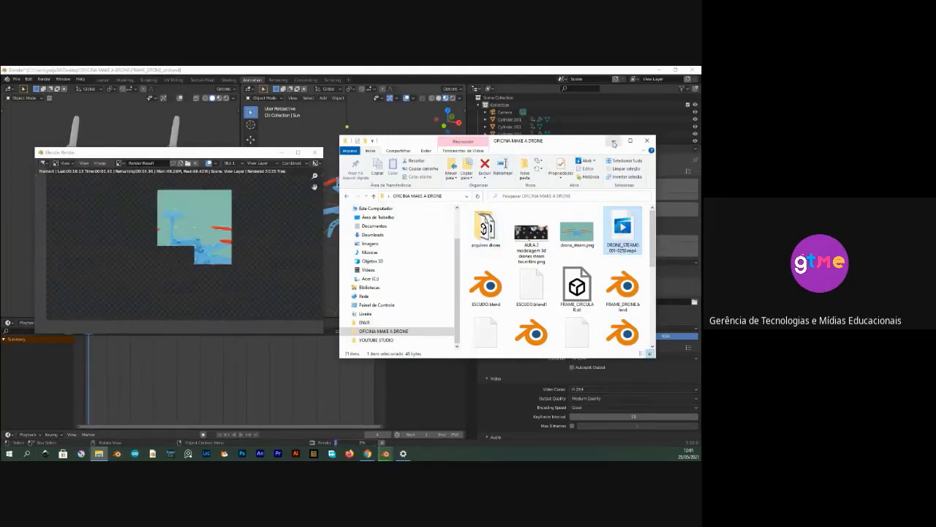
click(614, 142)
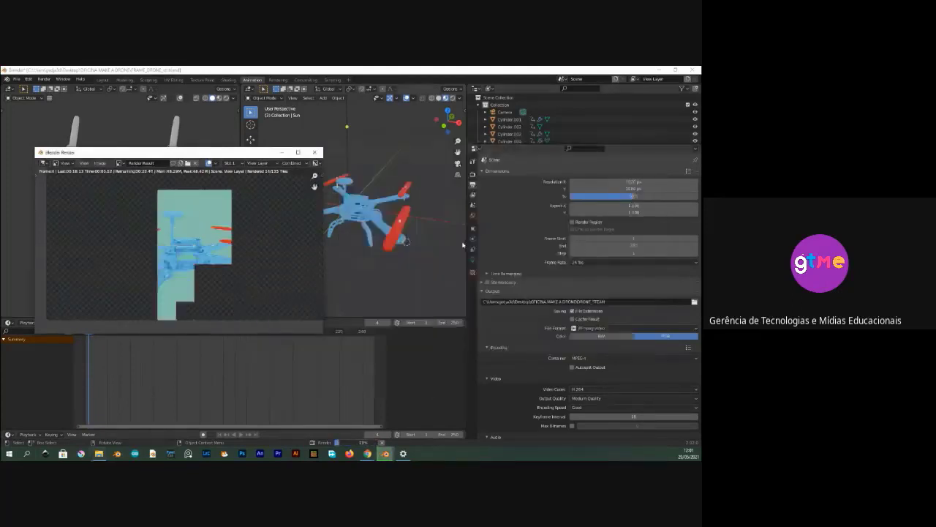